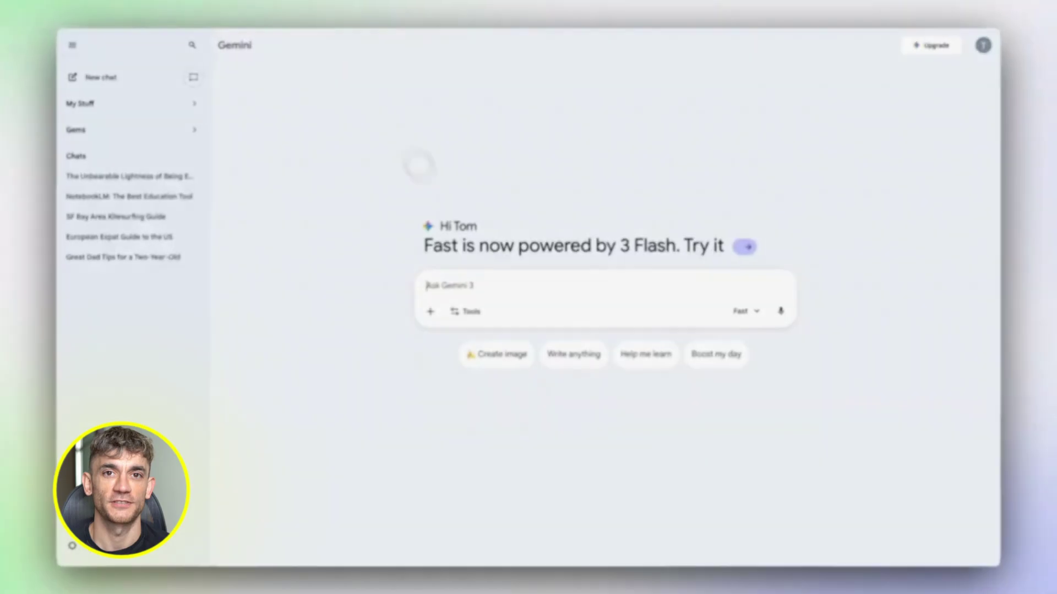
# Request an educational computer game based on the attached school-notes NotebookLM notebook
pyautogui.write('Come up with an educational computer game based on the notes attached')
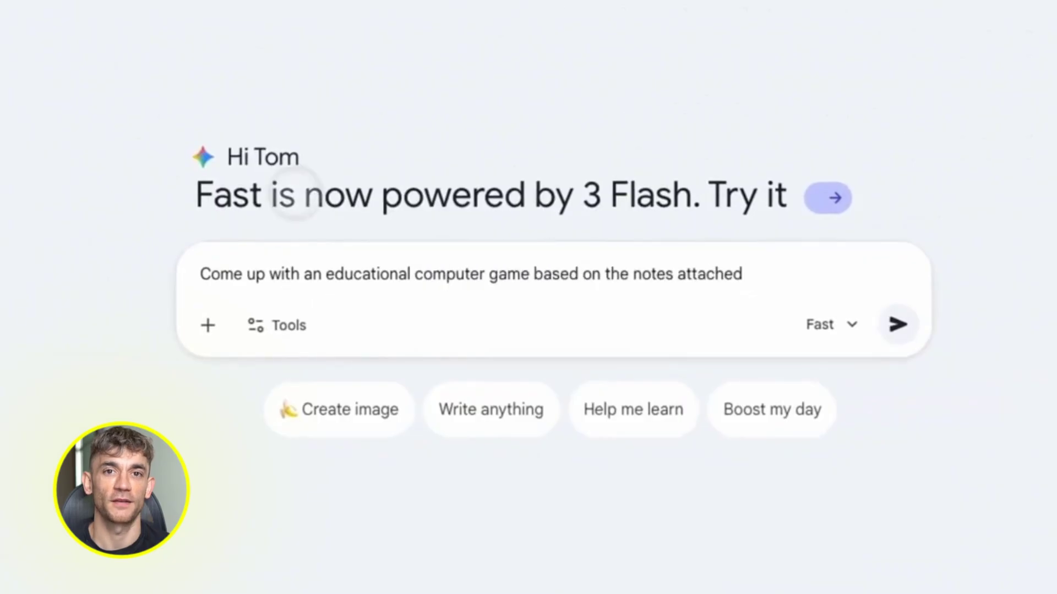
pyautogui.click(207, 325)
pyautogui.click(242, 500)
pyautogui.click(423, 174)
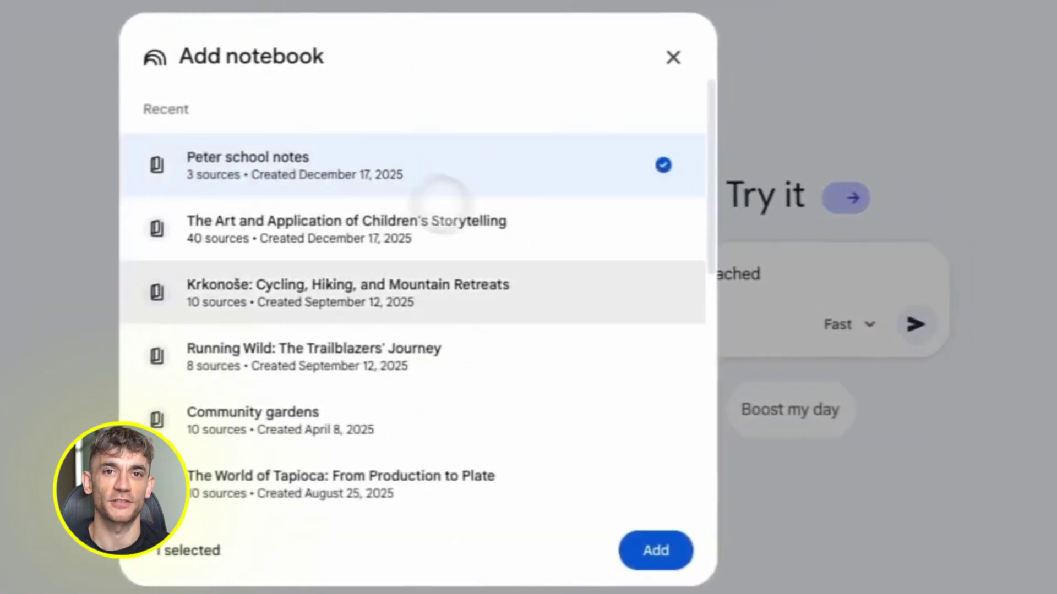
pyautogui.click(655, 550)
pyautogui.click(916, 325)
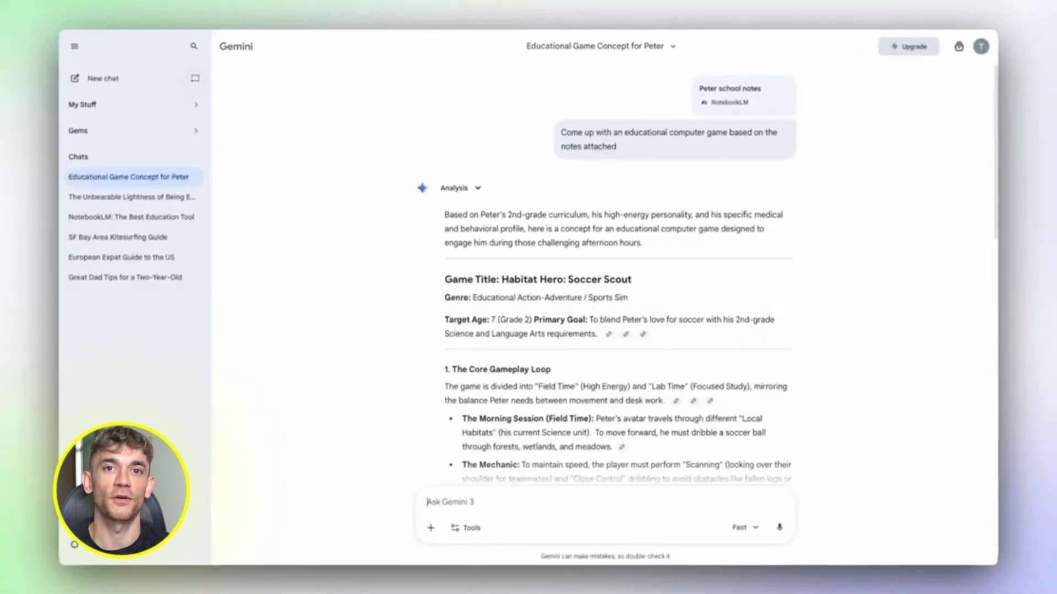
# Send 'Lets build this' in Canvas mode and start the Habitat Hero: Soccer Scout game
pyautogui.click(465, 527)
pyautogui.click(480, 480)
pyautogui.write('Lets build ')
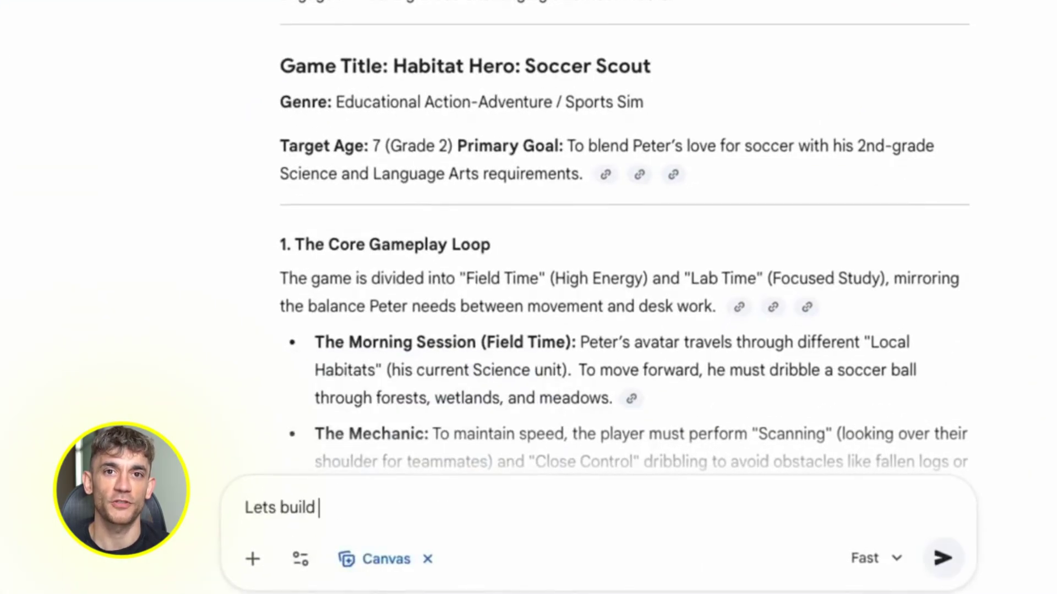
pyautogui.write('this')
pyautogui.press('Return')
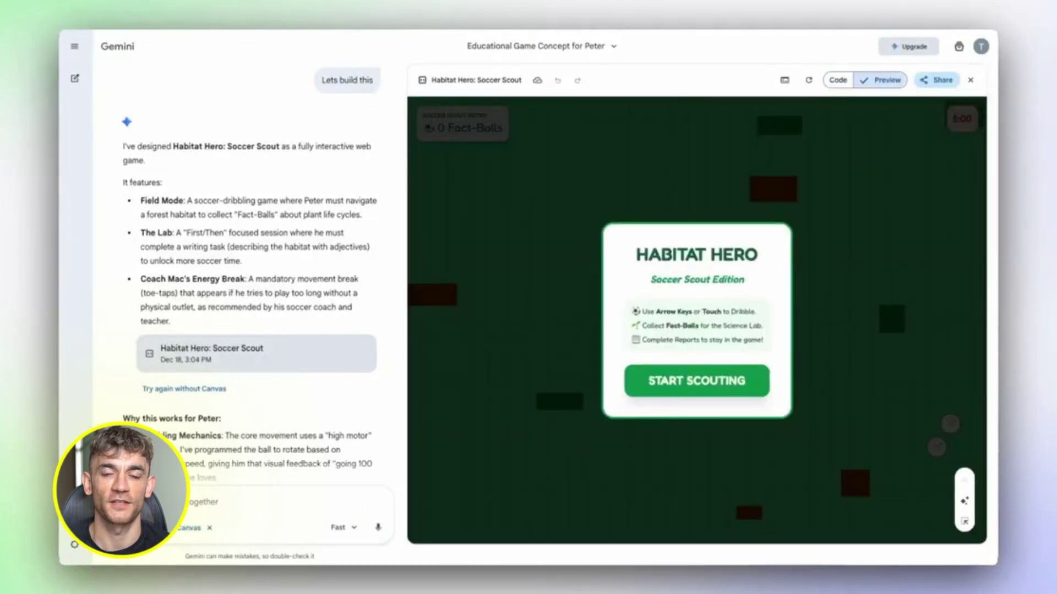
pyautogui.click(715, 380)
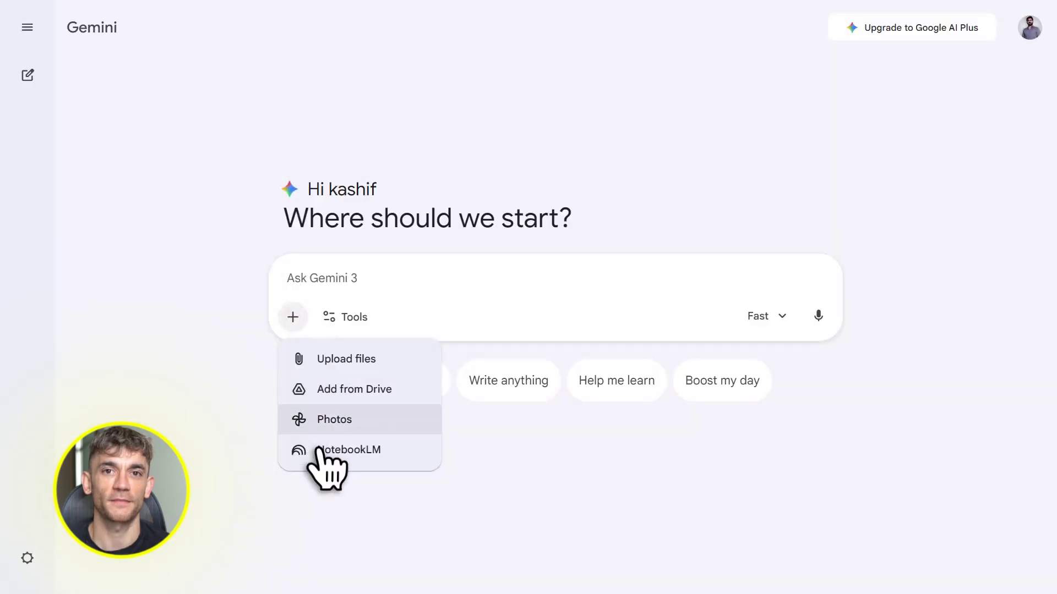
# Attach the AI Profit Boardroom – Master Knowledge Base notebook from NotebookLM
pyautogui.click(323, 450)
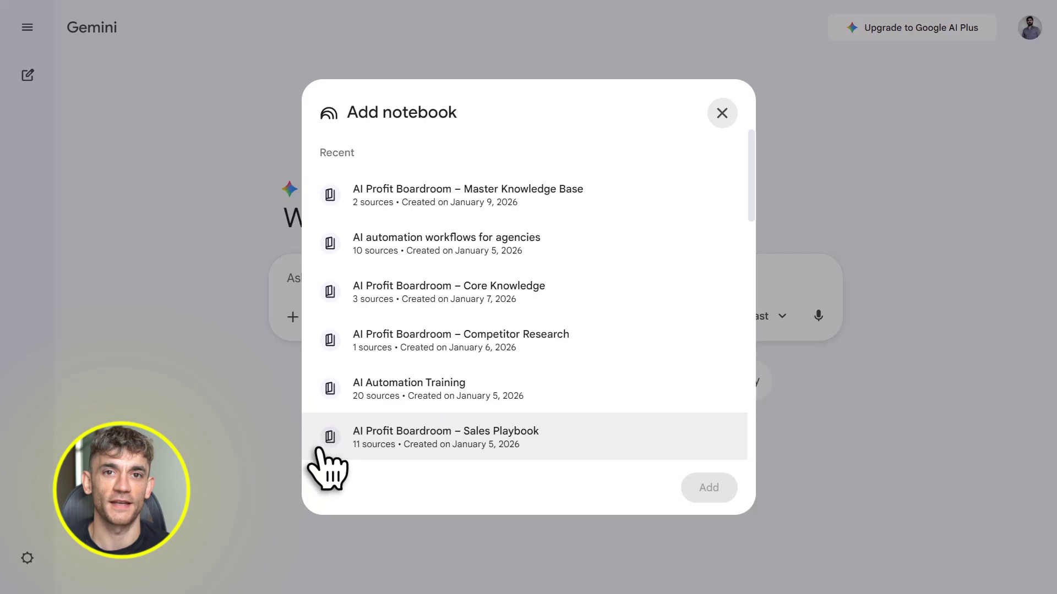
pyautogui.click(463, 218)
pyautogui.click(702, 494)
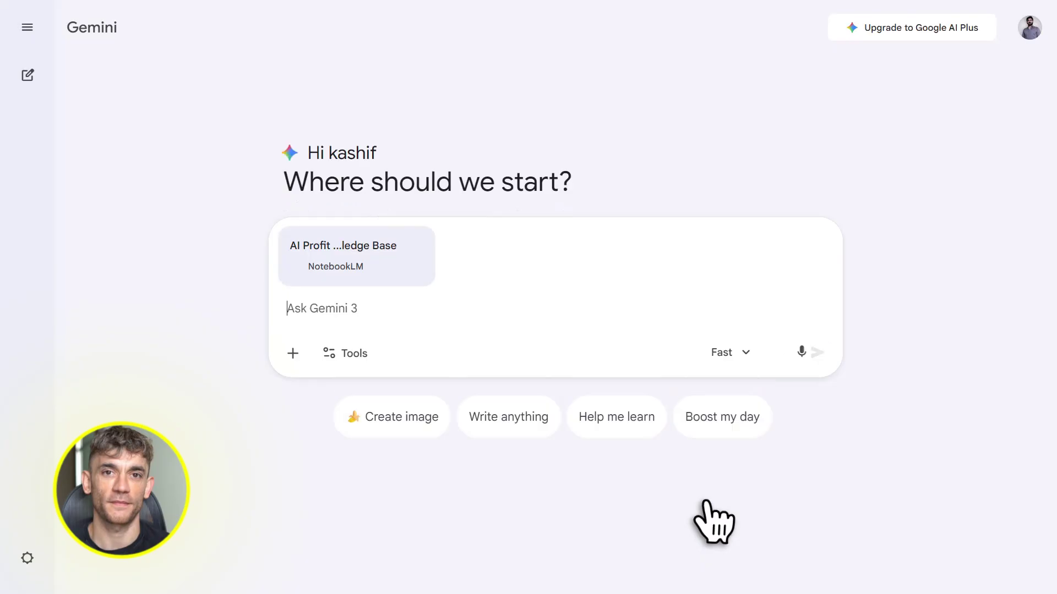
# Send the pasted landing-page prompt in Canvas mode and expand it for review
pyautogui.click(353, 352)
pyautogui.click(386, 462)
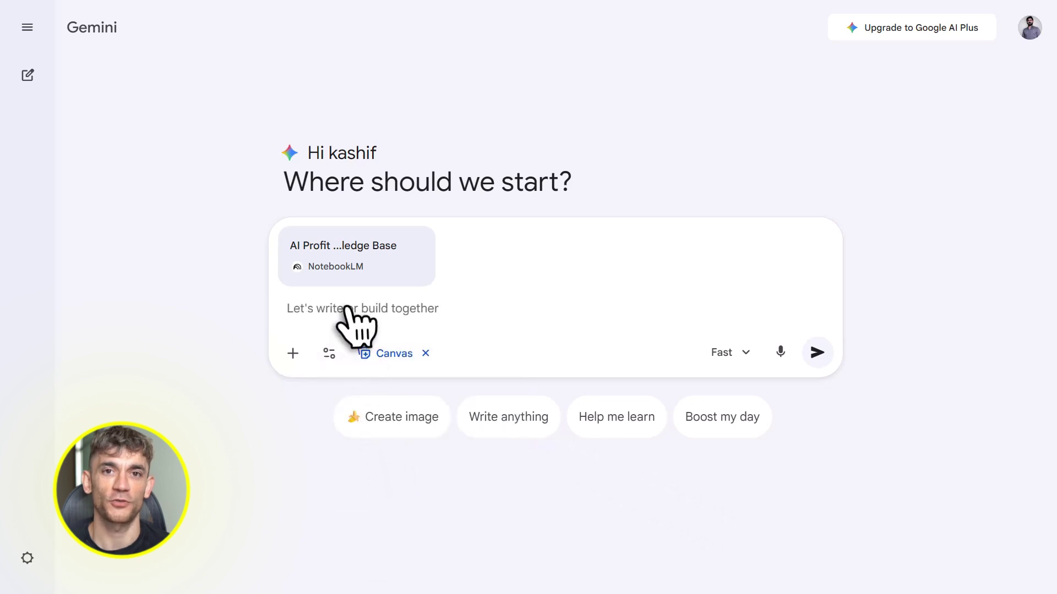
pyautogui.hotkey('ctrl', 'v')
pyautogui.scroll(3, 346, 309)
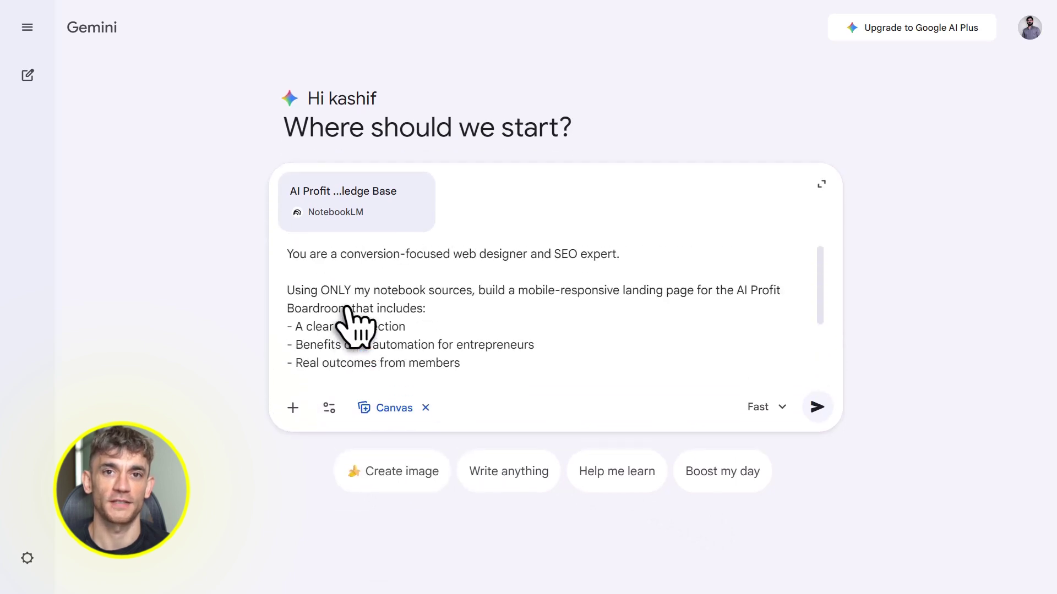
pyautogui.click(817, 407)
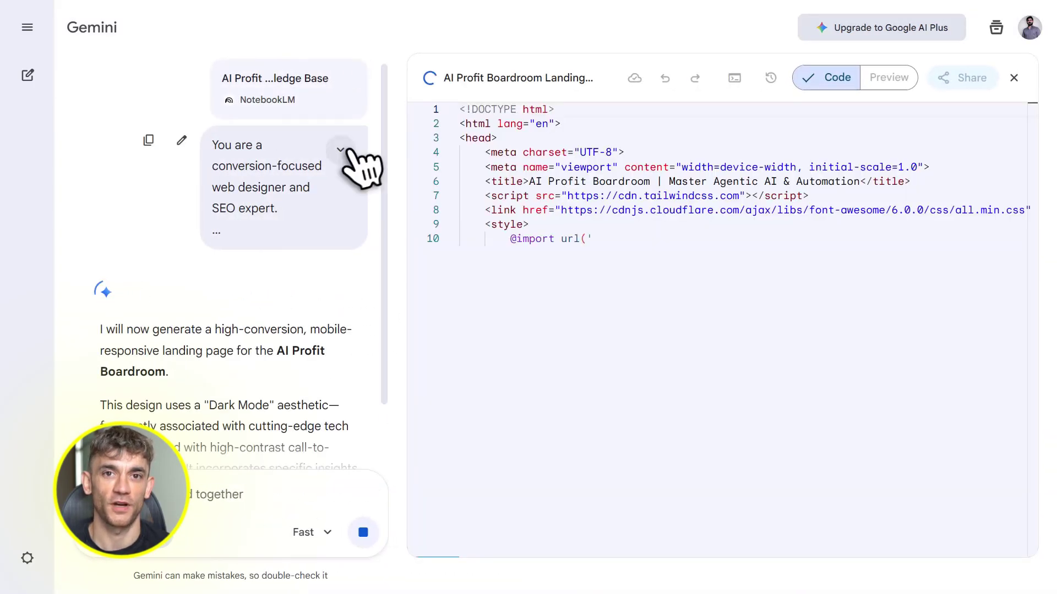
pyautogui.click(341, 152)
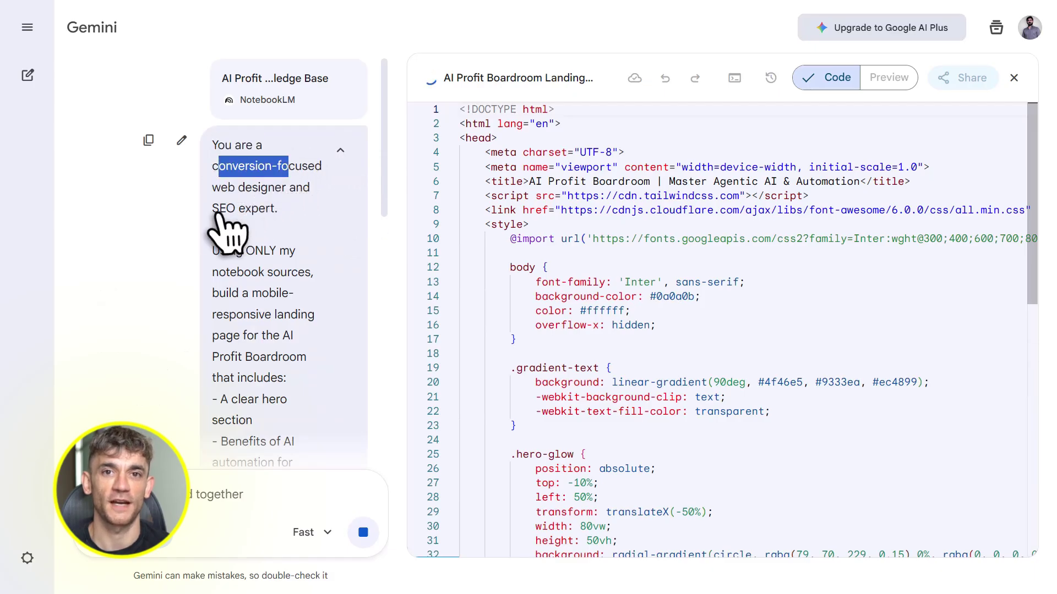
# Scroll the landing-page preview to the 1.6x productivity, 6 Weeks and 120 Seconds stats and feature cards
pyautogui.moveTo(219, 209); pyautogui.dragTo(278, 210)
pyautogui.scroll(-1, 236, 248)
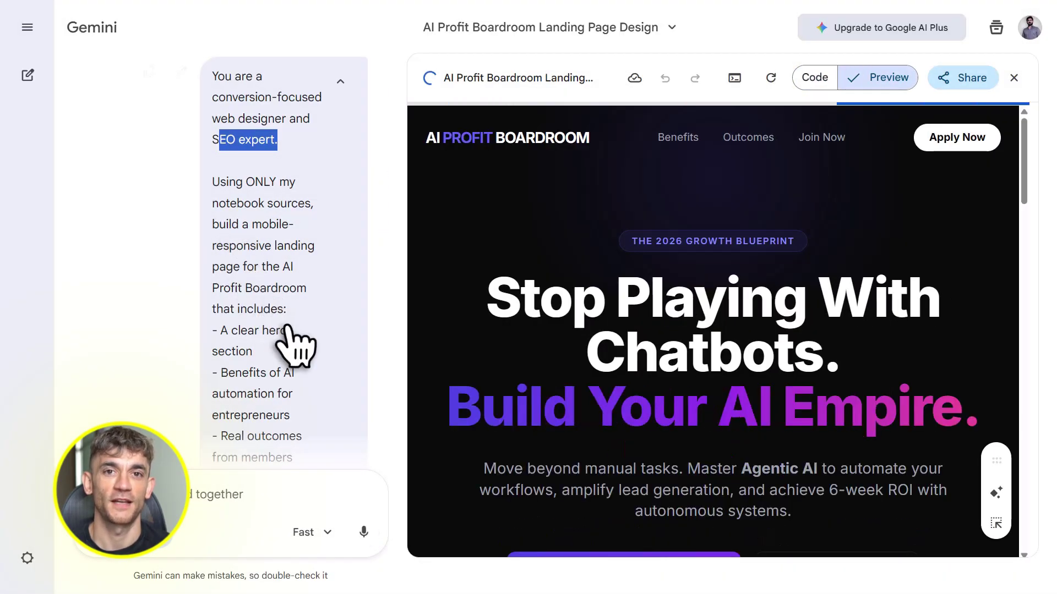
pyautogui.scroll(-8, 295, 341)
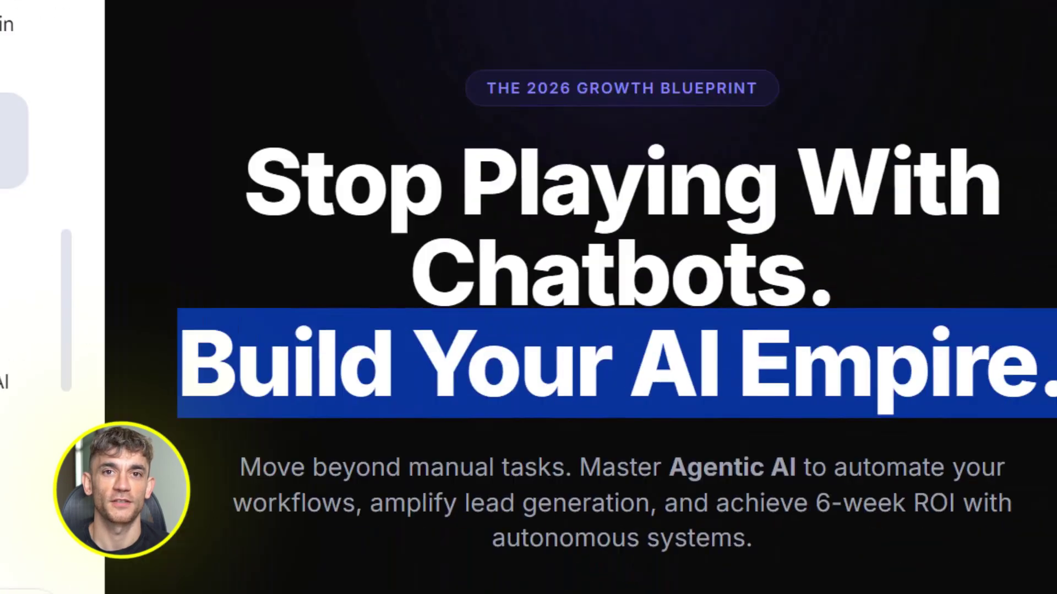
pyautogui.scroll(-5, 1046, 363)
pyautogui.scroll(-4, 793, 336)
pyautogui.moveTo(113, 117); pyautogui.dragTo(193, 117)
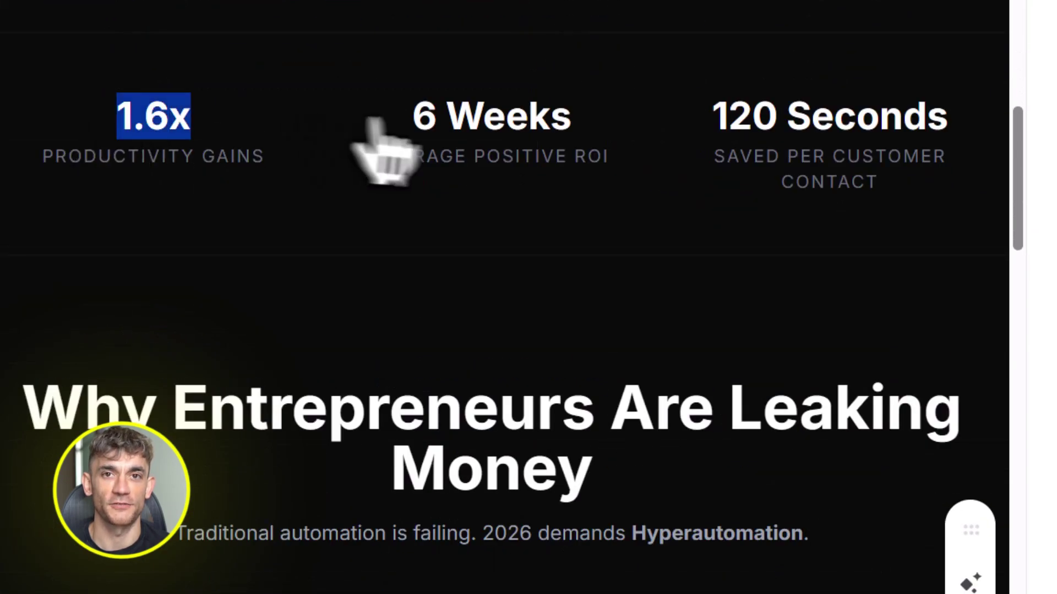
pyautogui.moveTo(366, 130); pyautogui.dragTo(768, 134)
pyautogui.moveTo(711, 117); pyautogui.dragTo(948, 117)
pyautogui.scroll(-8, 584, 215)
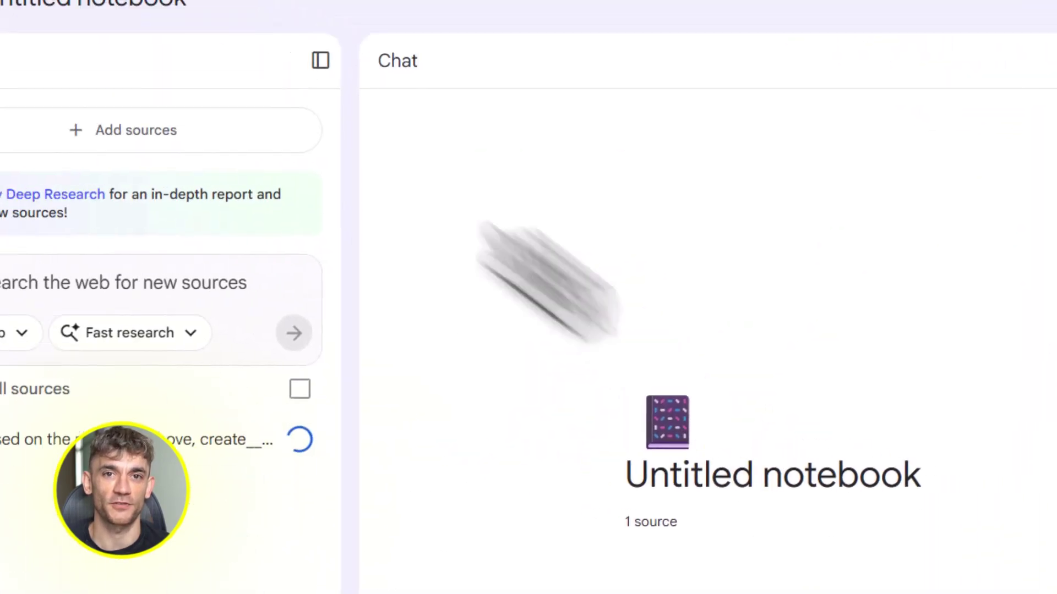
# Rename the notebook to 'AI Profit Boardroom – Master Knowledge Base'
pyautogui.click(277, 44)
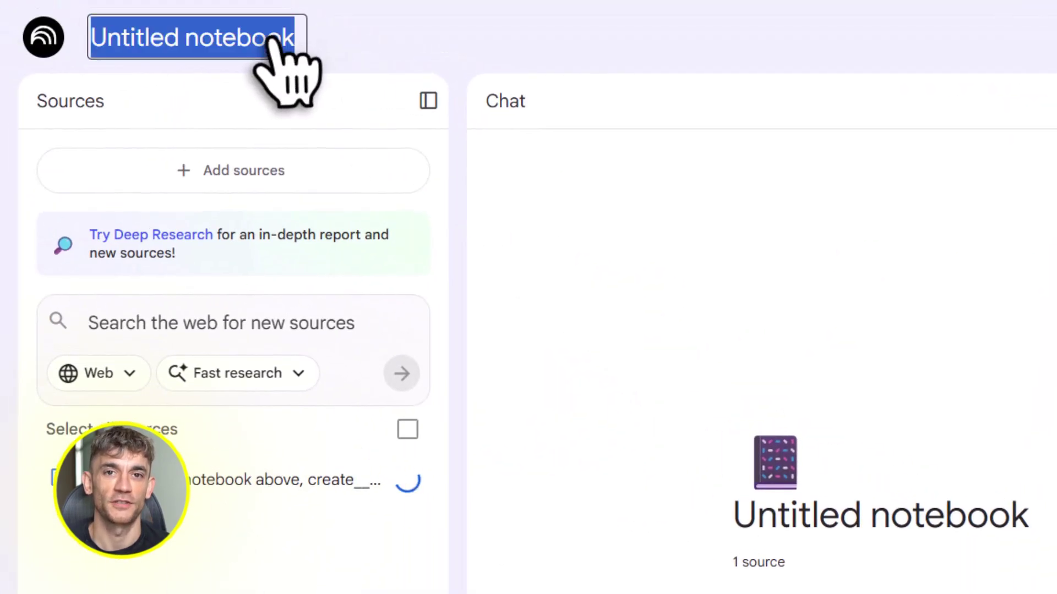
pyautogui.write('AI Profit Boardroom – Master Knowledge Base')
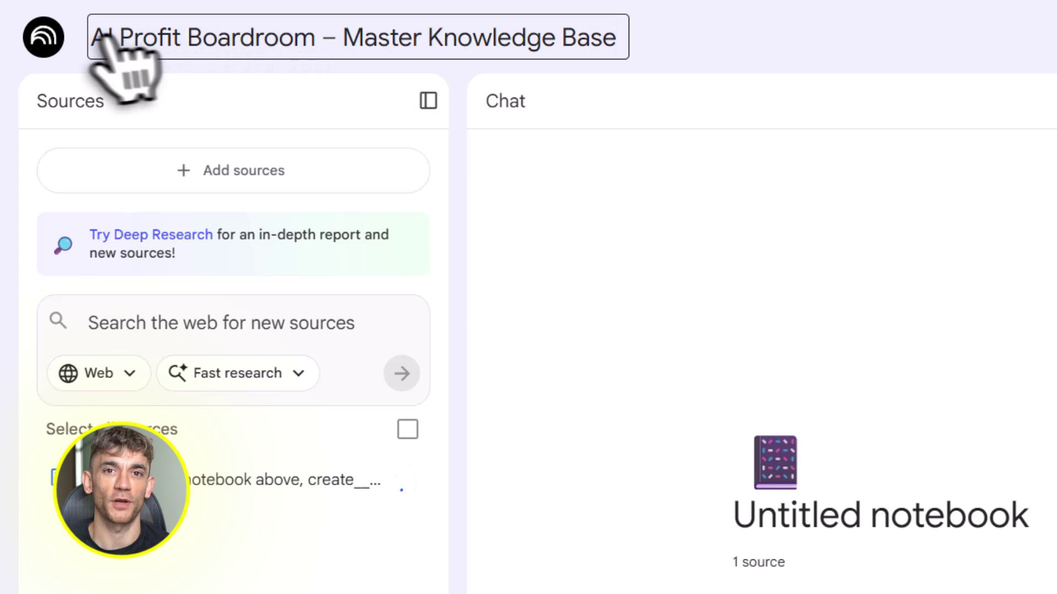
pyautogui.moveTo(99, 36); pyautogui.dragTo(620, 53)
pyautogui.press('Return')
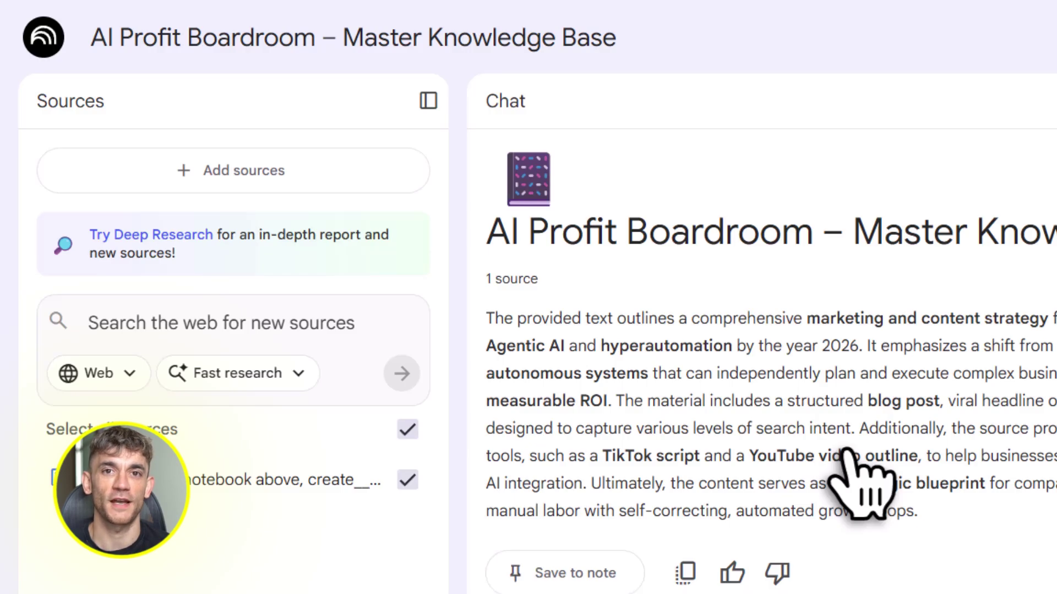
# Add a YouTube video as a source from its pasted link
pyautogui.click(329, 181)
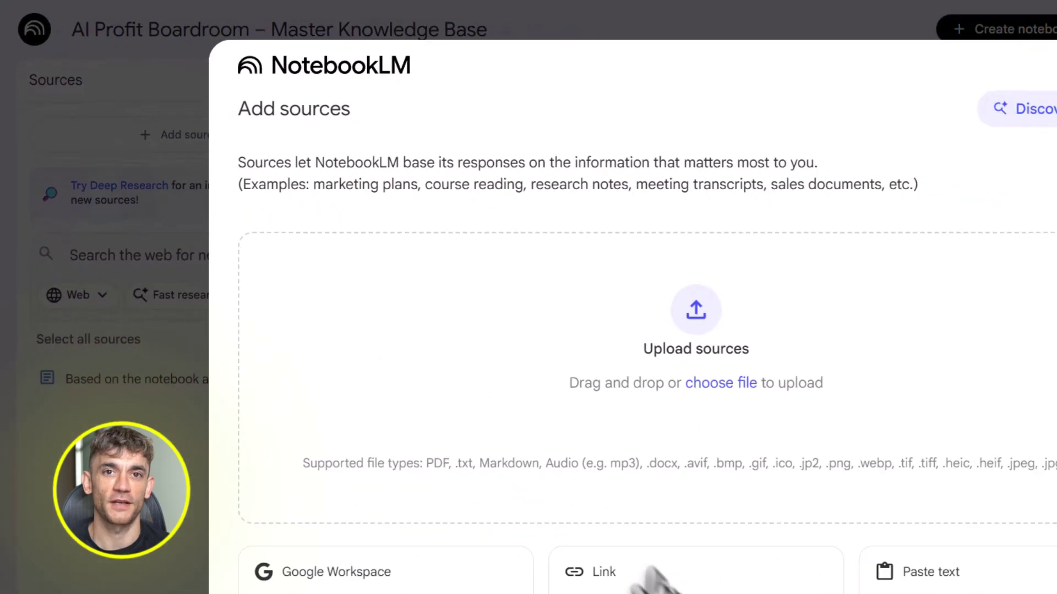
pyautogui.click(540, 469)
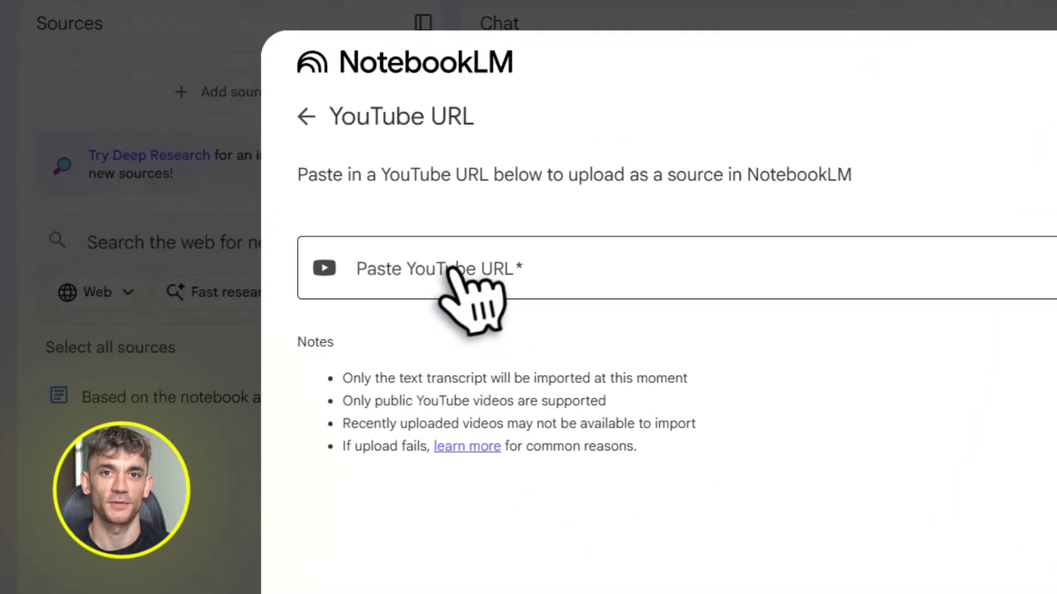
pyautogui.click(458, 271)
pyautogui.write('https://youtu.be/dbL2vc_gRo')
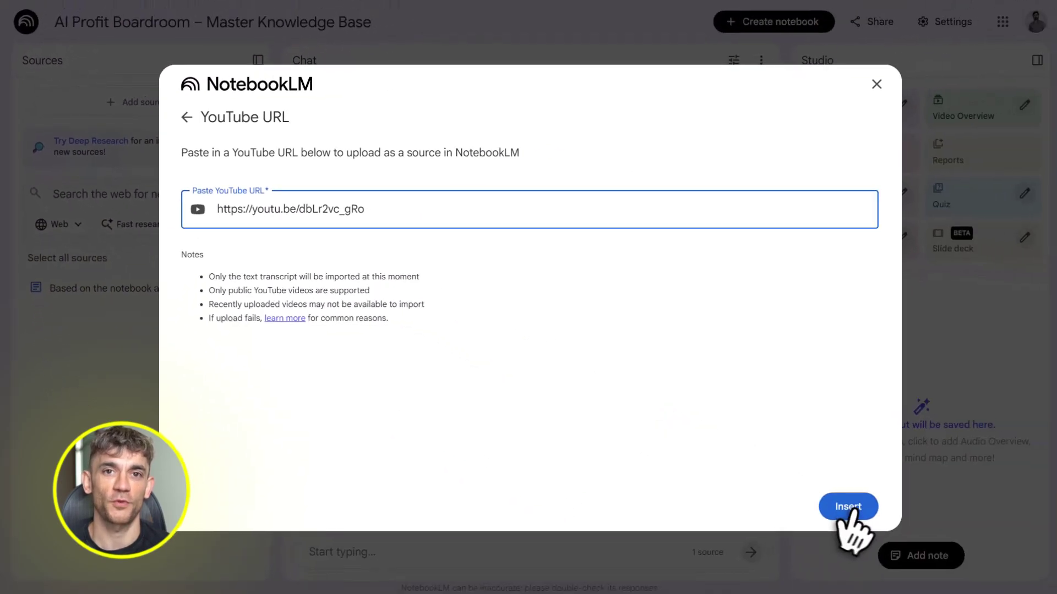
pyautogui.click(844, 507)
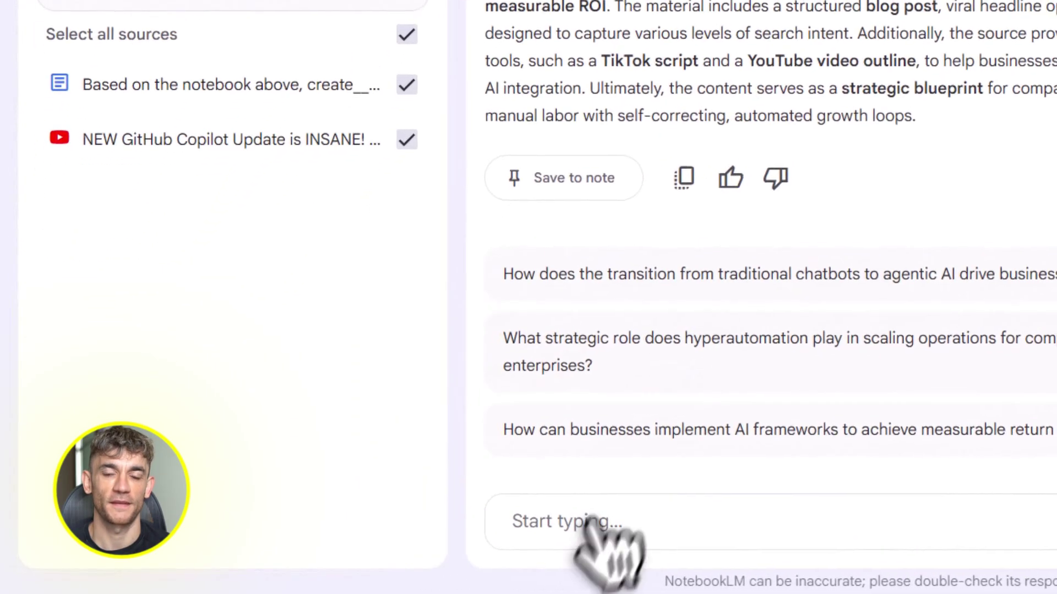
# Send the pasted request to summarize the sources into principles, automations, pain points and wins
pyautogui.click(355, 552)
pyautogui.write('Summarize all uploaded sources into: 1) Core principles 2) Key automations 3) Common member pain points 4) Proven wins and results Only use the provided sources.')
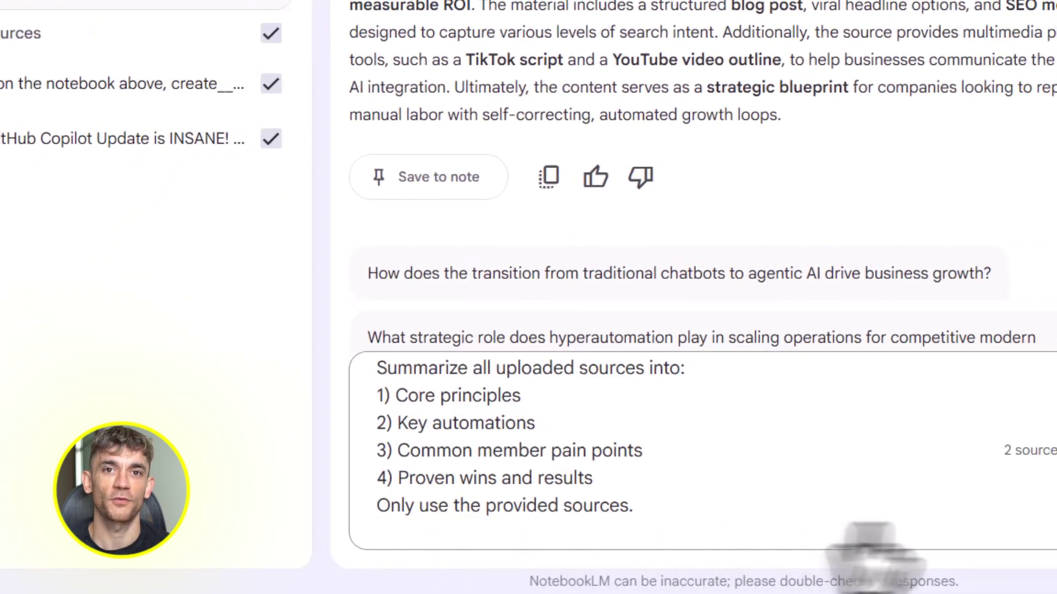
pyautogui.click(590, 572)
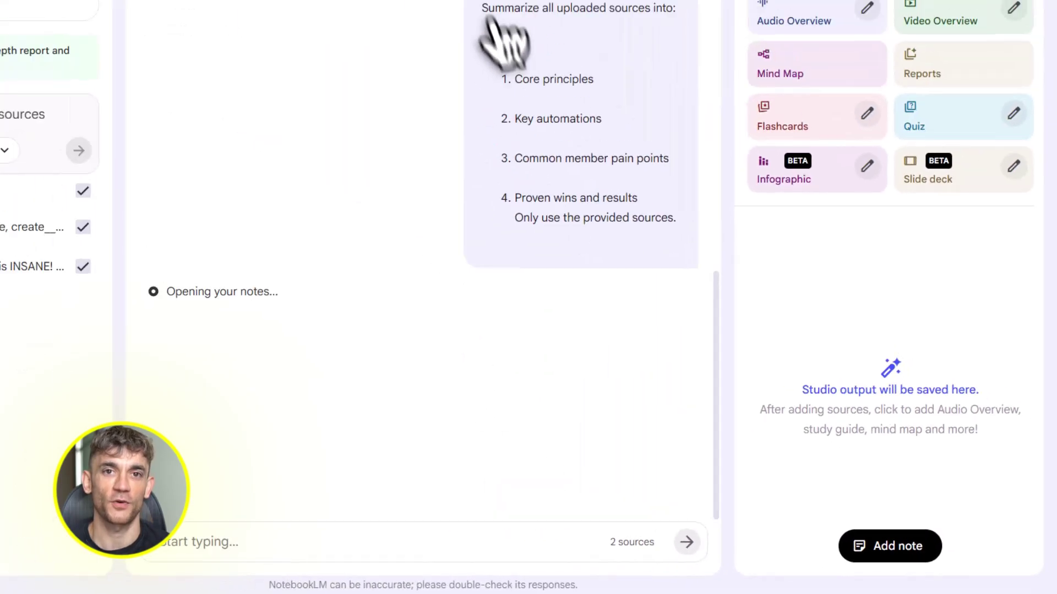
# Highlight the Core principles, Key automations, member pain points and Proven wins items in the prompt
pyautogui.moveTo(576, 103); pyautogui.dragTo(754, 130)
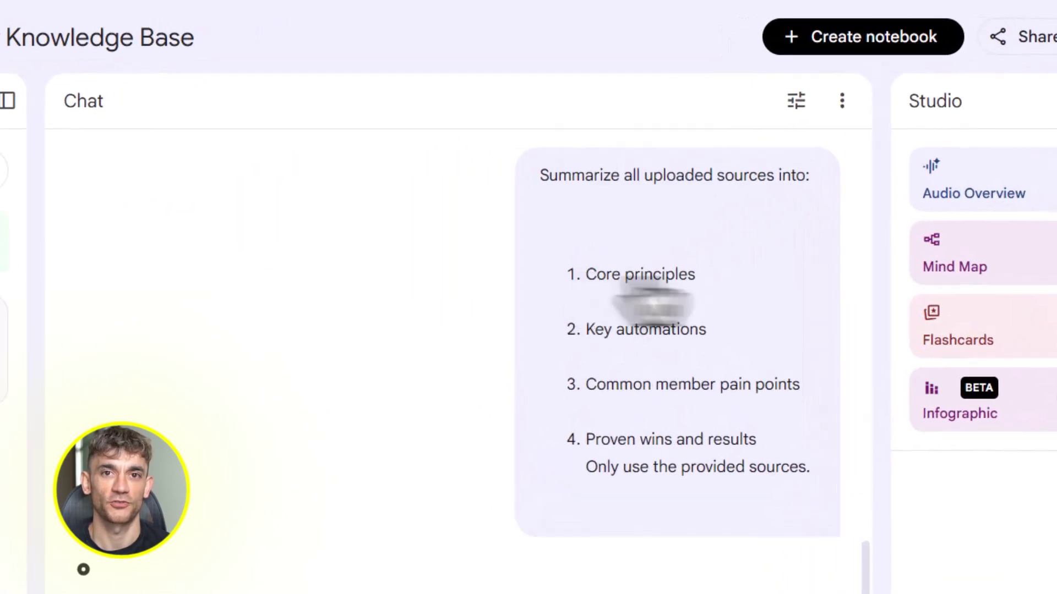
pyautogui.moveTo(592, 235); pyautogui.dragTo(688, 237)
pyautogui.moveTo(594, 283); pyautogui.dragTo(694, 284)
pyautogui.moveTo(587, 384); pyautogui.dragTo(798, 386)
pyautogui.click(807, 395)
pyautogui.moveTo(587, 439); pyautogui.dragTo(838, 495)
pyautogui.click(837, 496)
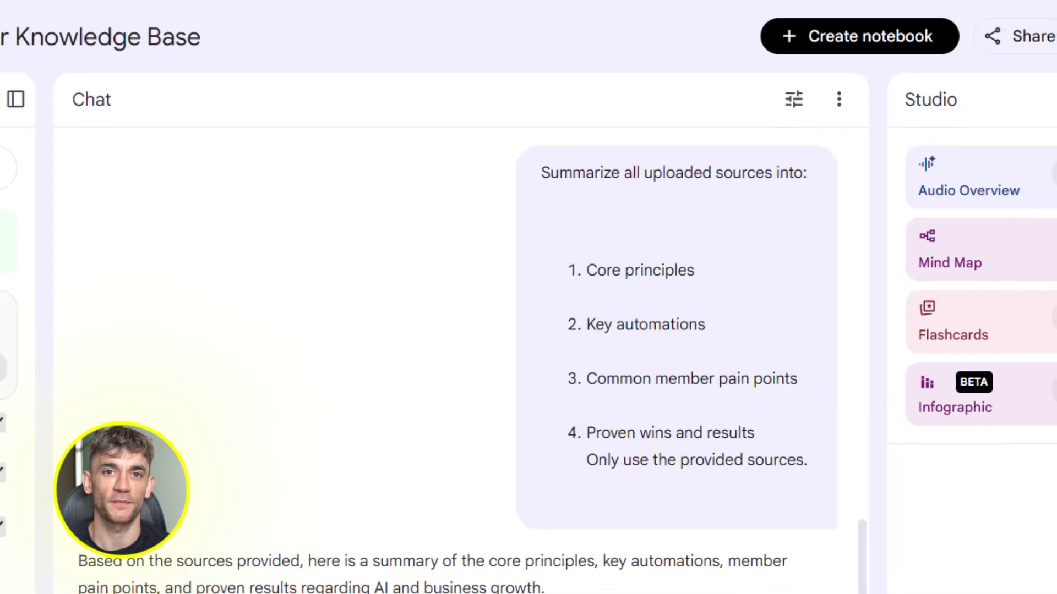
pyautogui.scroll(-5, 495, 401)
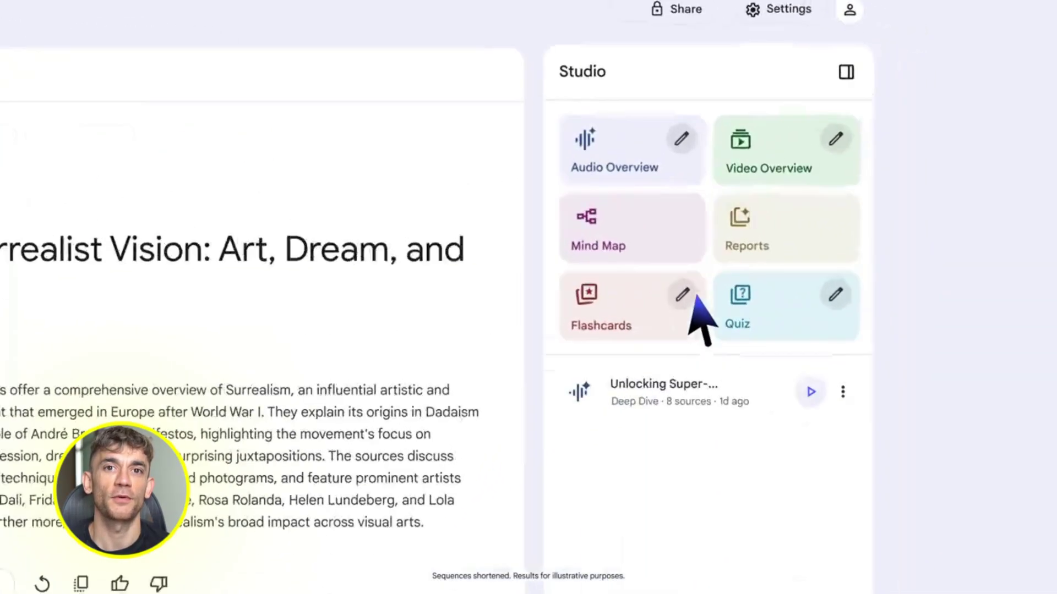
# Generate a Video Overview in a 'Hyper-realistic,' custom style, then play a finished Surrealism overview
pyautogui.click(772, 158)
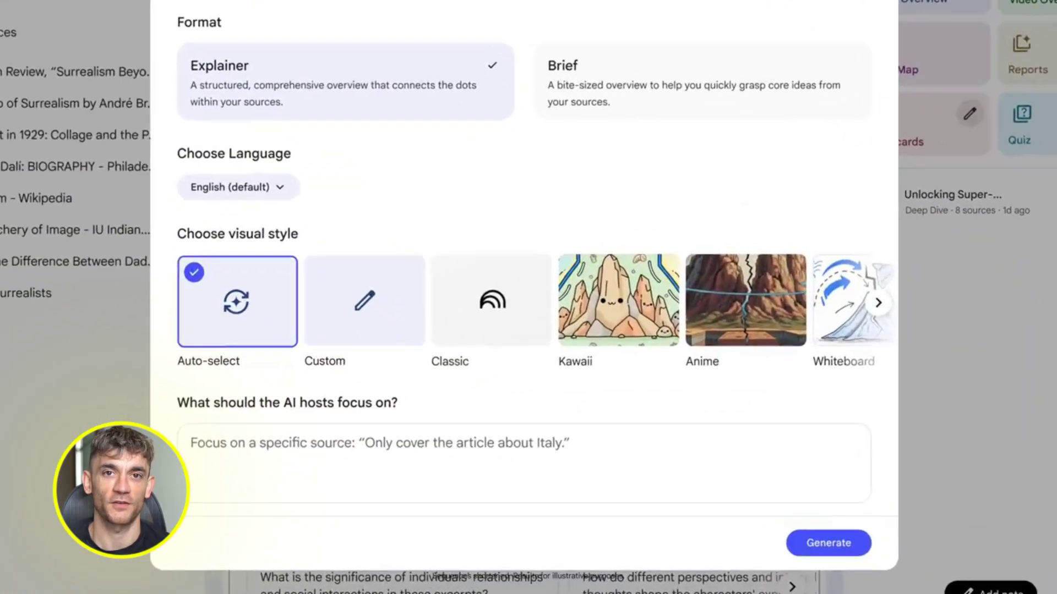
pyautogui.click(425, 344)
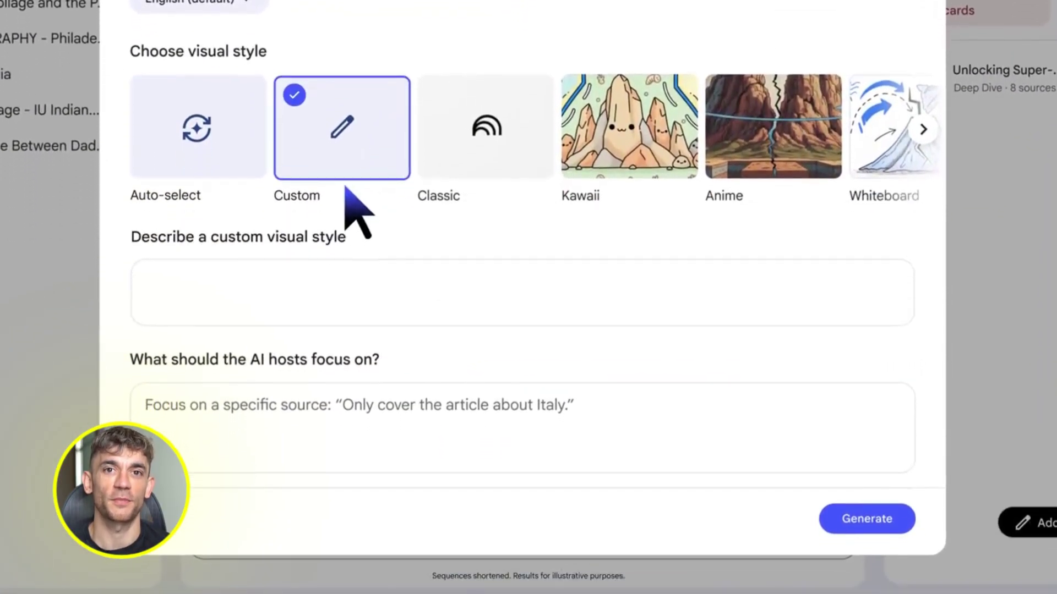
pyautogui.write('Hyper-realistic,')
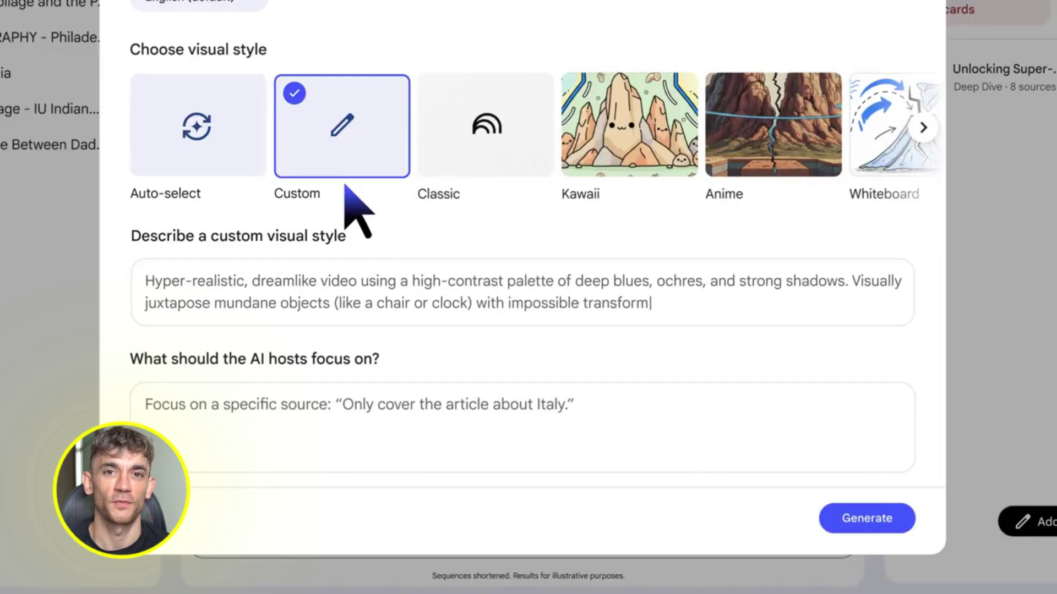
pyautogui.click(897, 522)
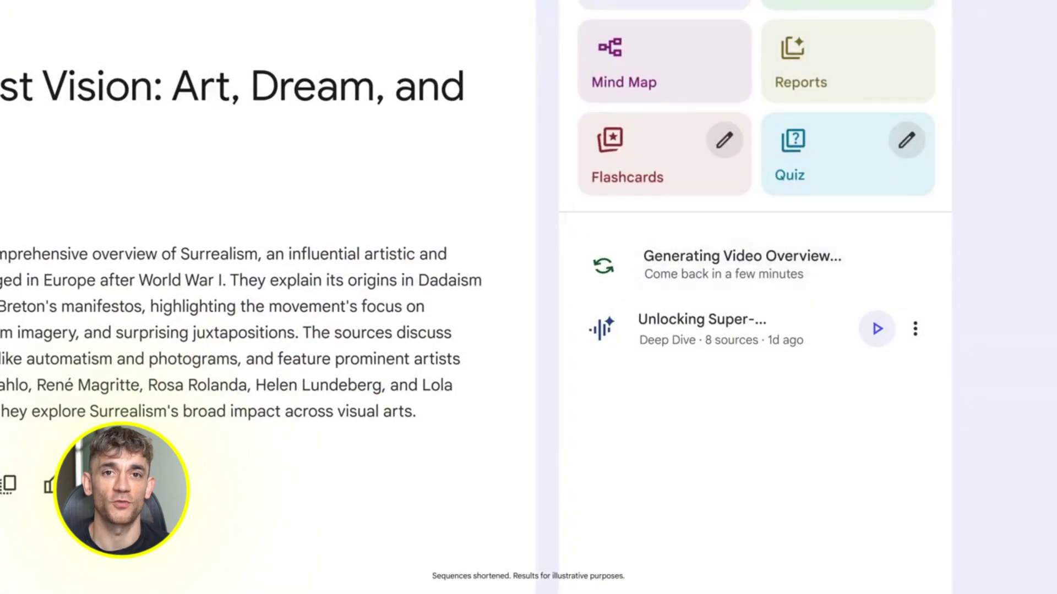
pyautogui.click(874, 265)
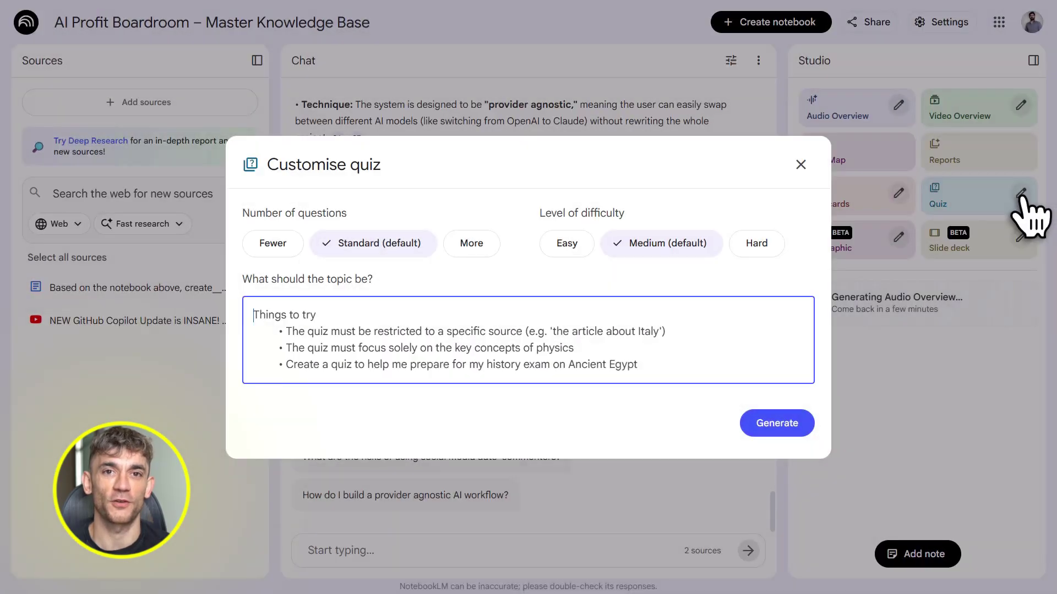
# Generate a quiz with Fewer questions at Easy difficulty
pyautogui.click(272, 243)
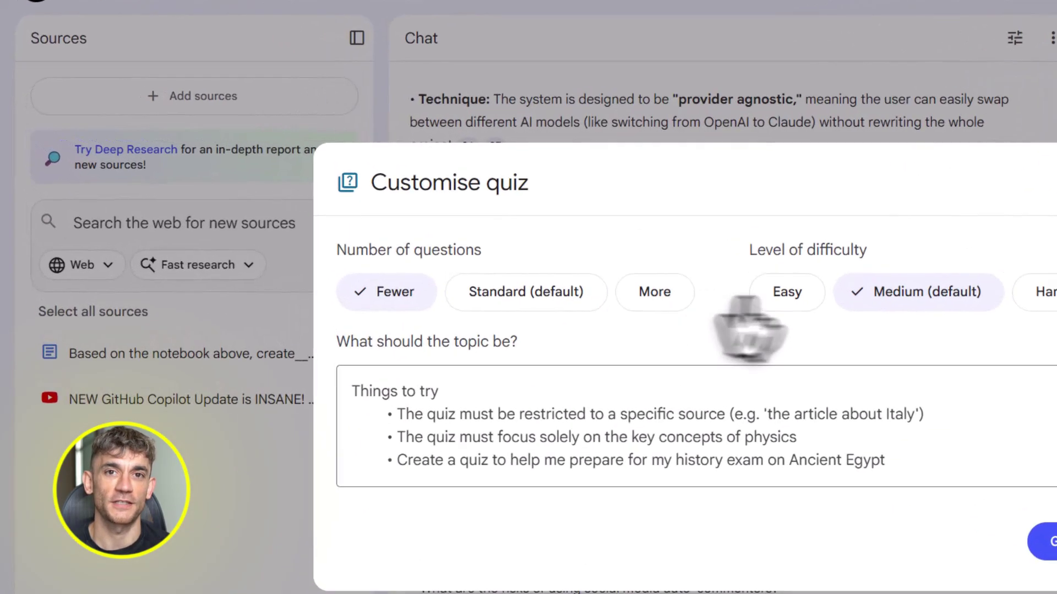
pyautogui.click(792, 295)
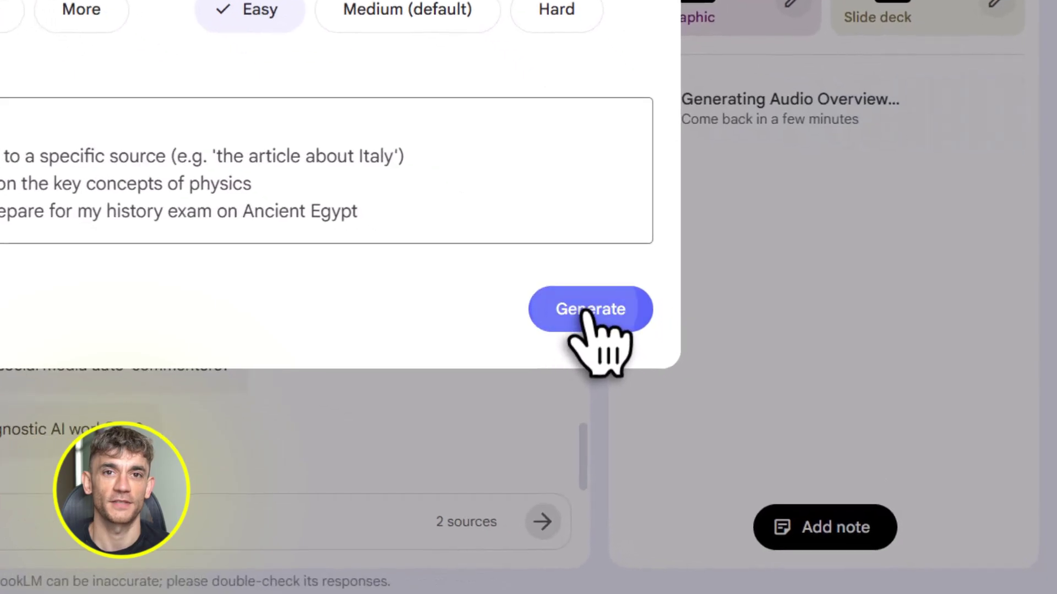
pyautogui.click(775, 423)
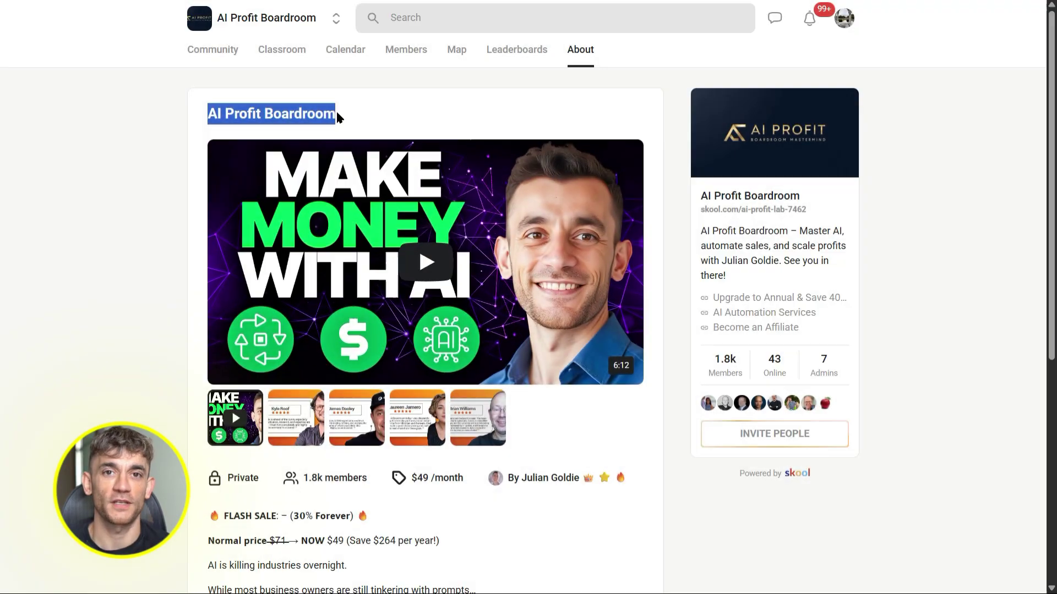
# Browse the AI Profit Boardroom About page and community discussion feed in Skool
pyautogui.click(336, 113)
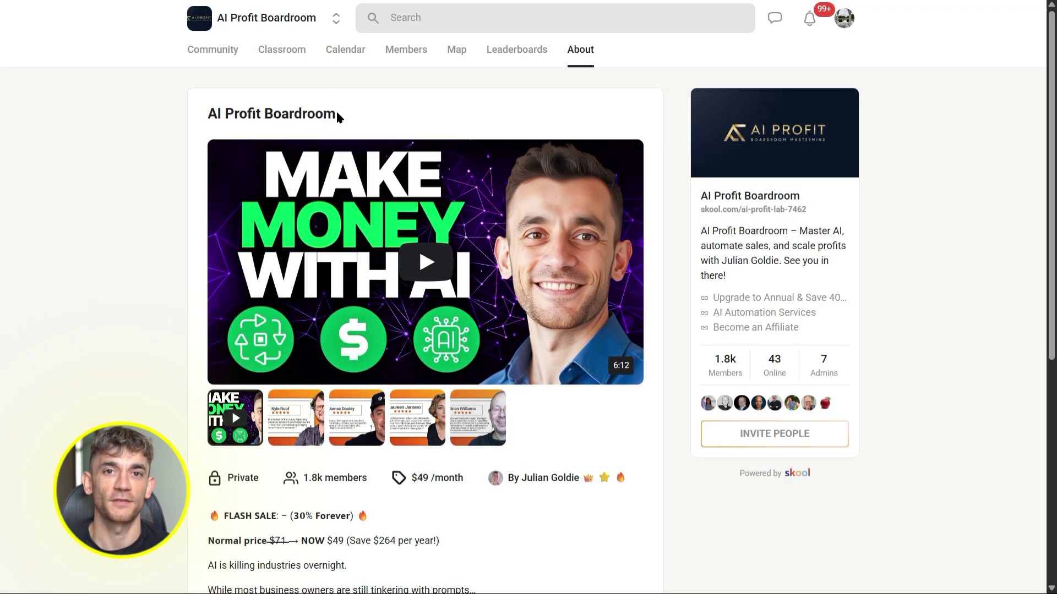
pyautogui.click(716, 361)
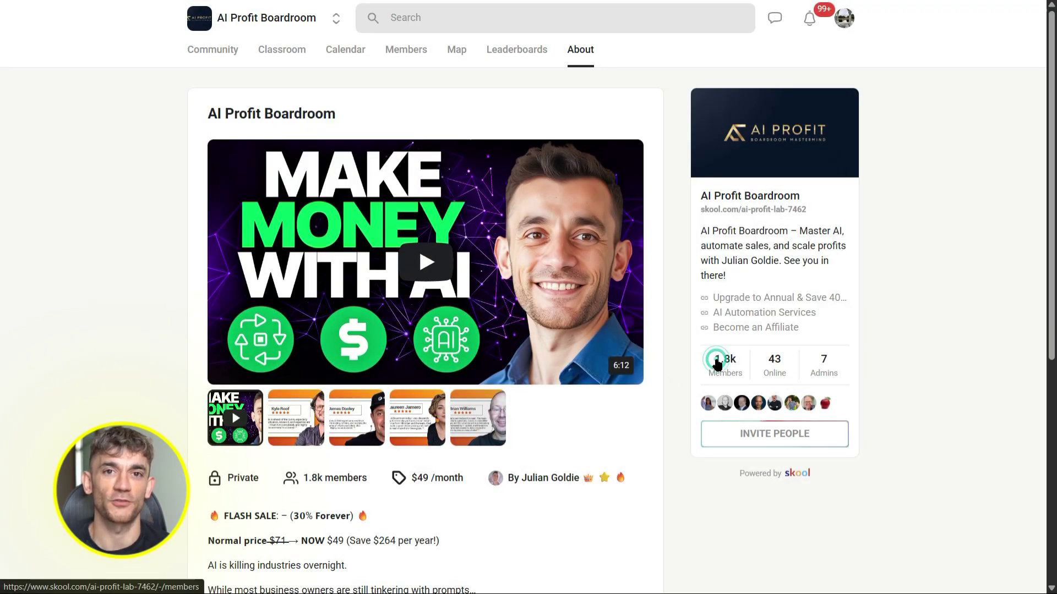
pyautogui.scroll(-2, 652, 404)
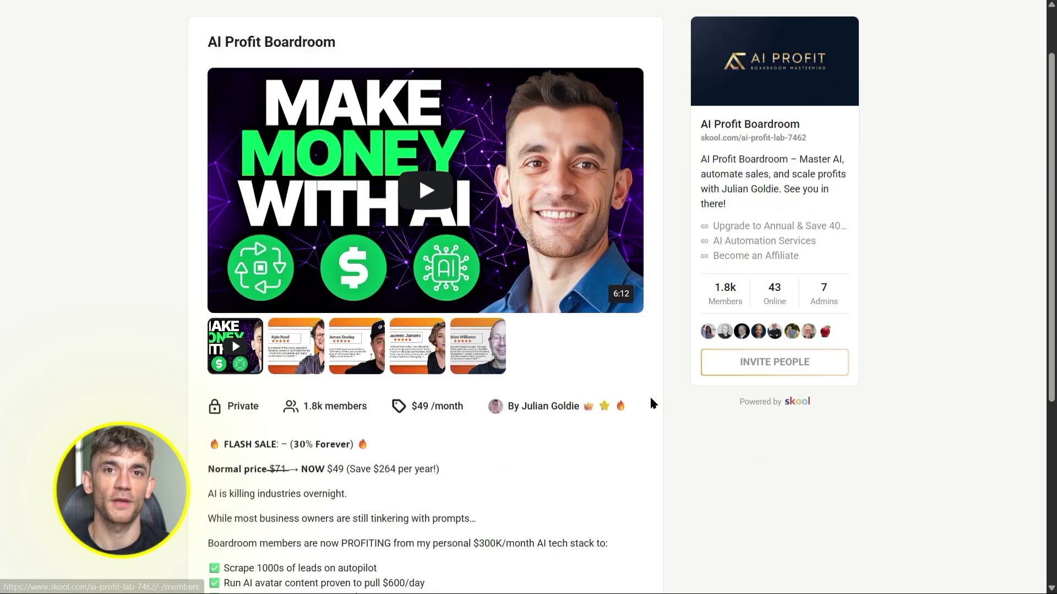
pyautogui.scroll(-5, 652, 404)
pyautogui.scroll(6, 651, 404)
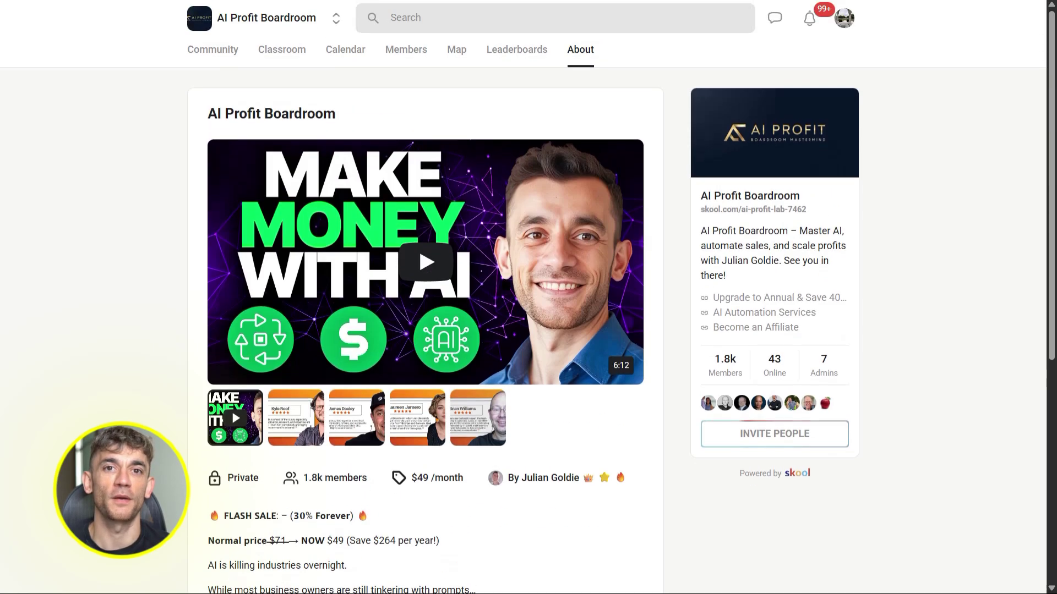
pyautogui.click(229, 60)
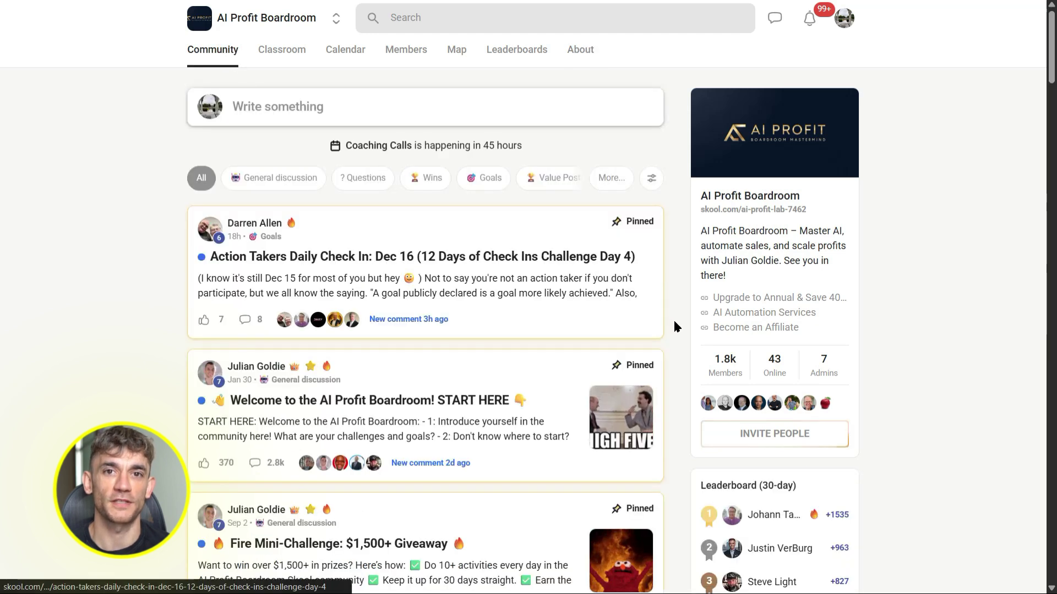
pyautogui.scroll(-5, 672, 319)
pyautogui.scroll(-3, 674, 324)
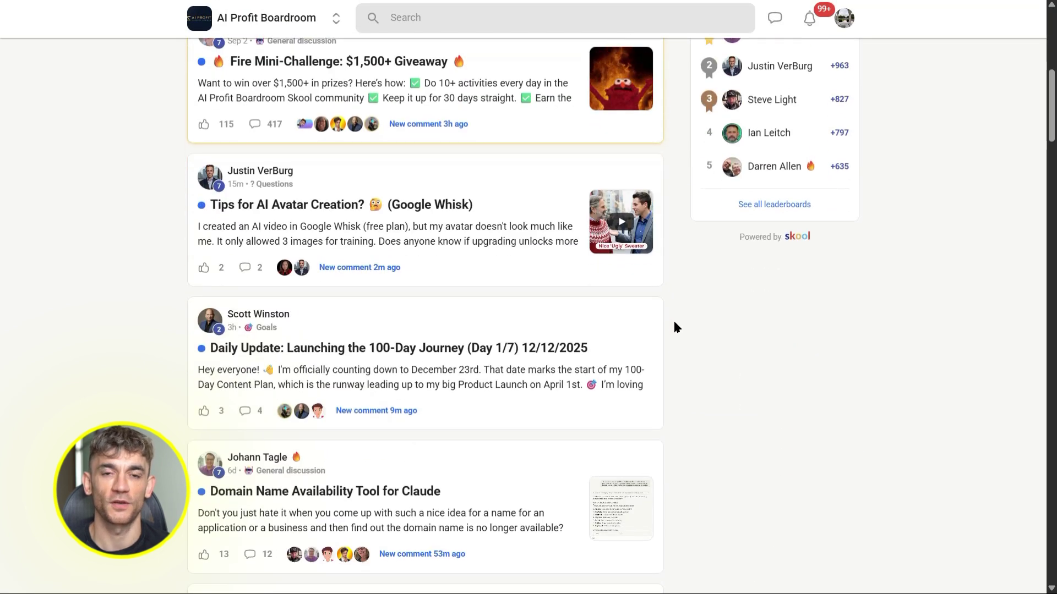
pyautogui.scroll(8, 674, 324)
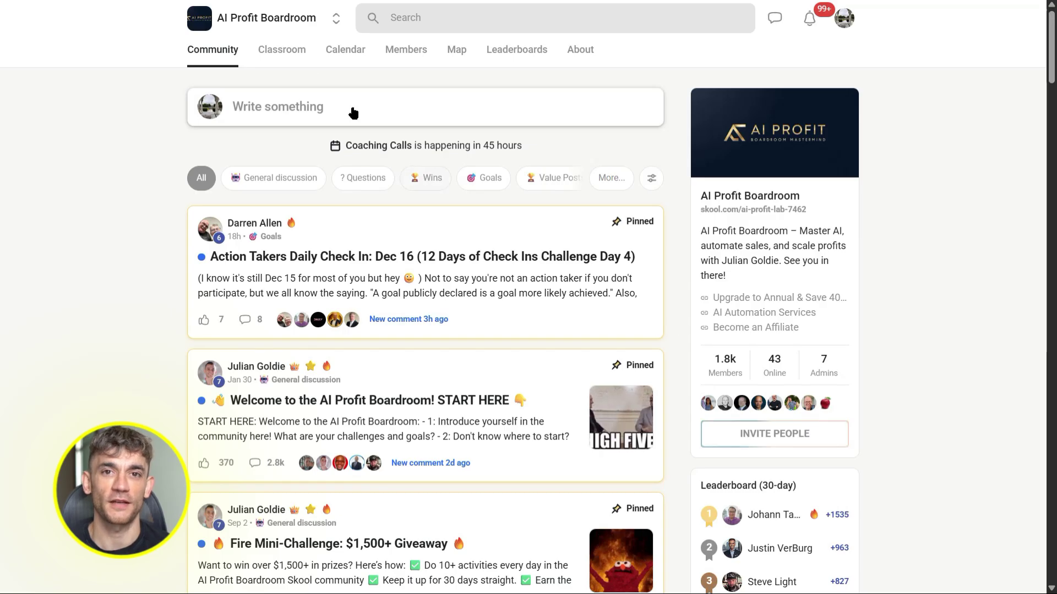
# Scroll the Classroom course library and open the AI Agents & Workflows course
pyautogui.click(299, 56)
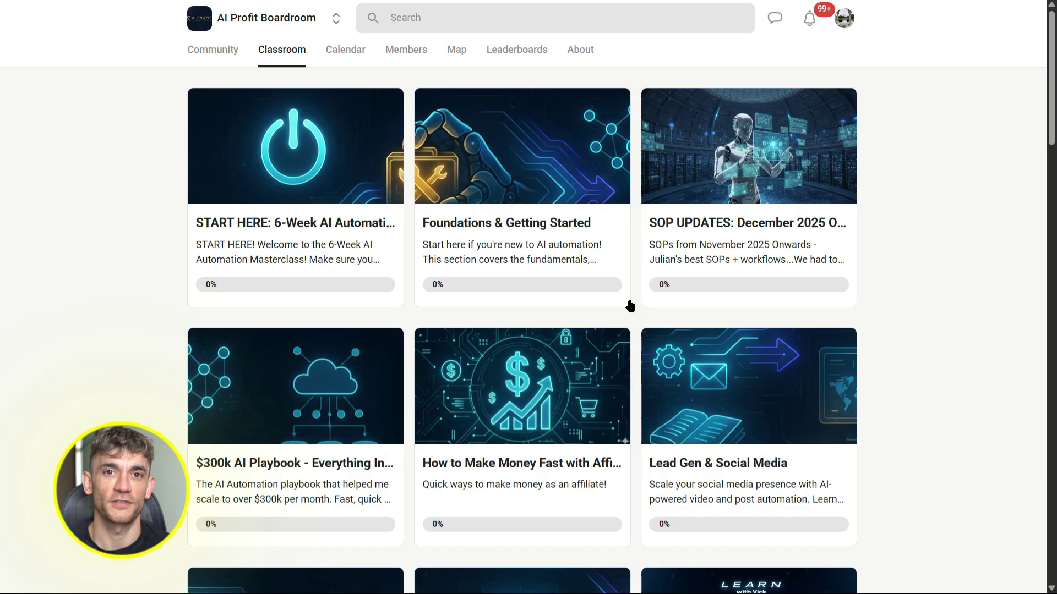
pyautogui.scroll(-10, 601, 306)
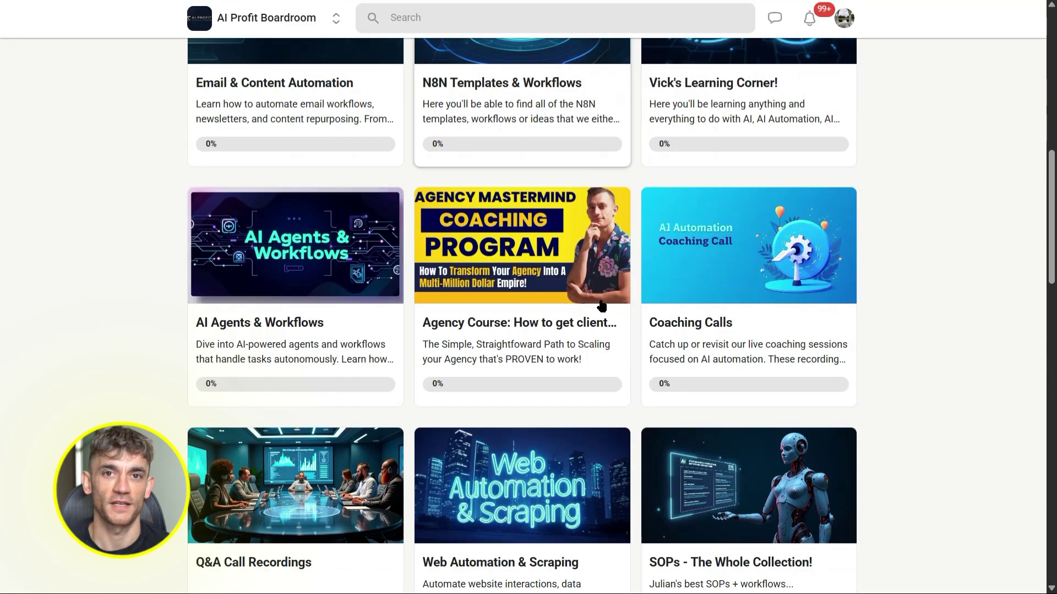
pyautogui.scroll(-1, 601, 306)
pyautogui.scroll(1, 551, 317)
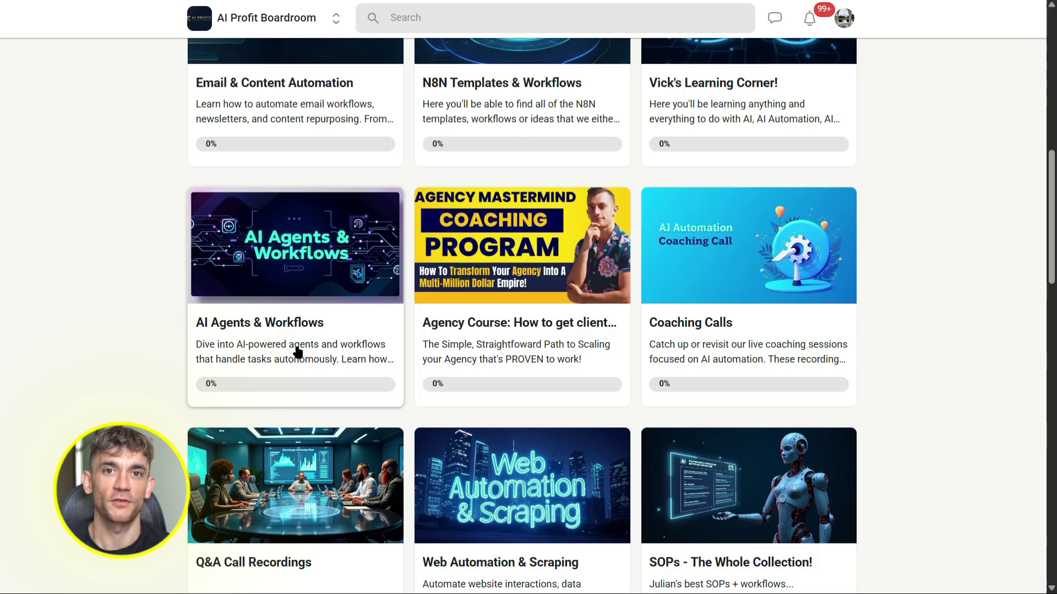
pyautogui.click(385, 342)
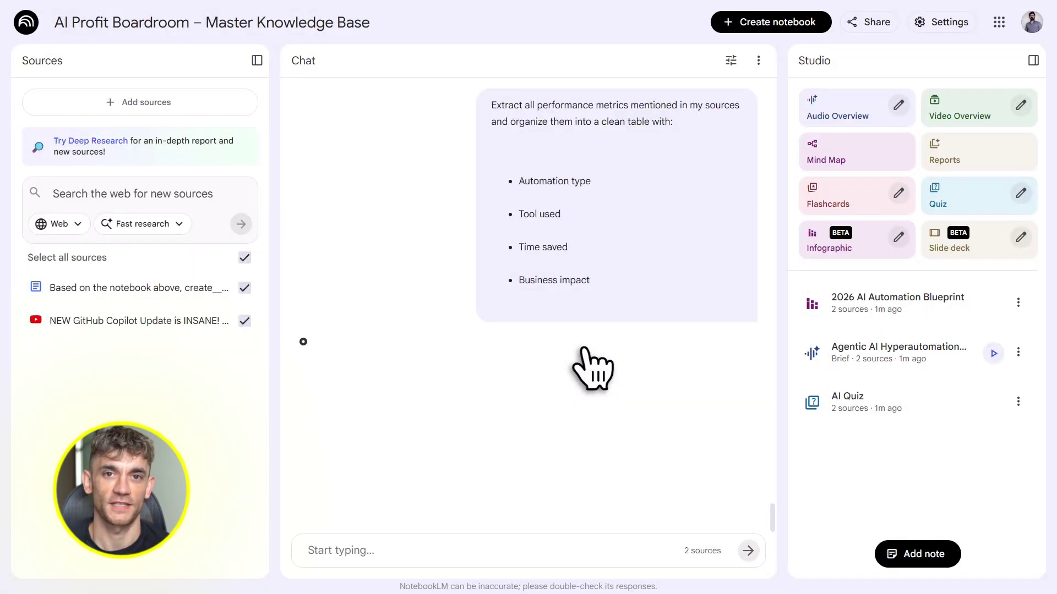
# Scroll through the automation metrics table and preview a citation's source excerpt
pyautogui.scroll(-6, 593, 367)
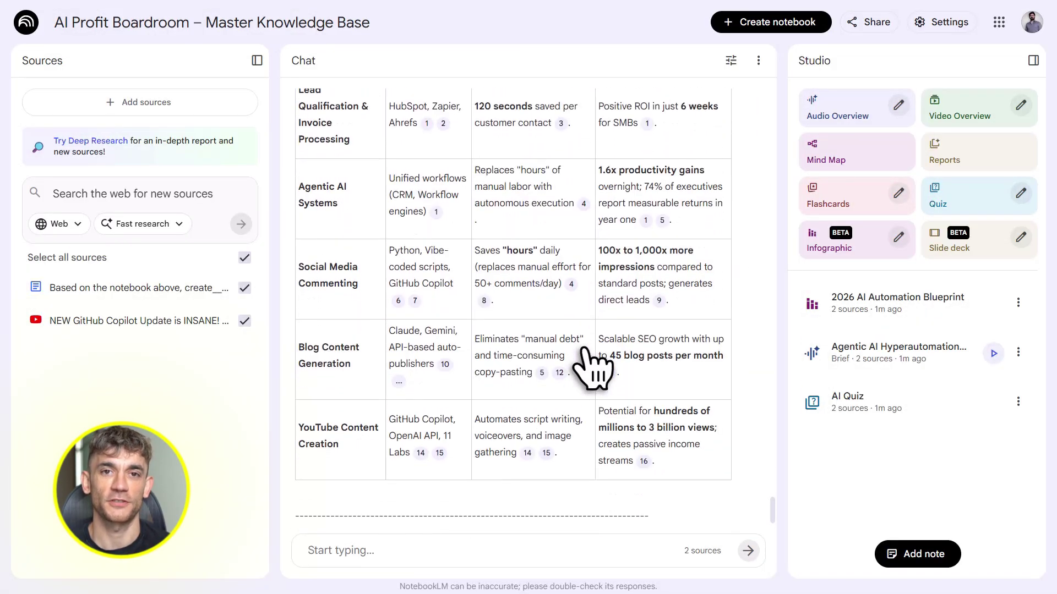
pyautogui.scroll(-3, 593, 367)
pyautogui.scroll(6, 593, 368)
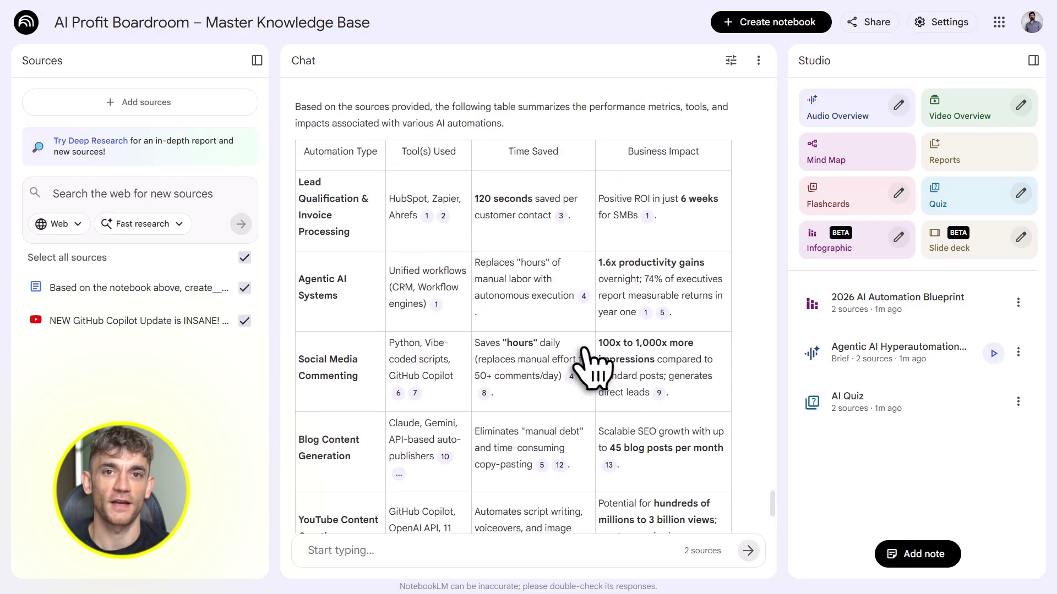
pyautogui.scroll(-6, 593, 367)
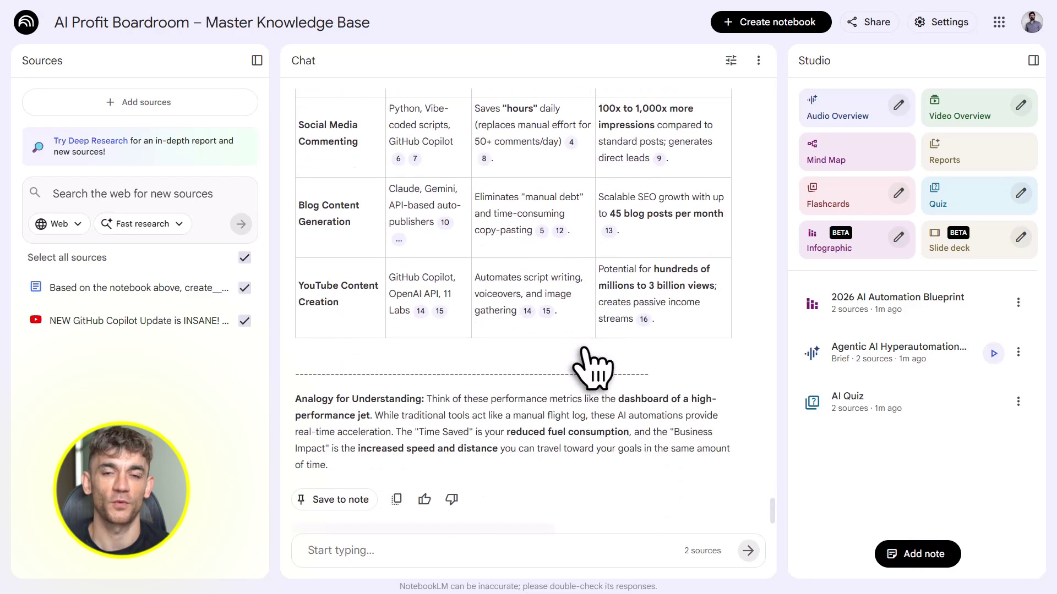
pyautogui.moveTo(643, 319)
pyautogui.scroll(-2, 688, 270)
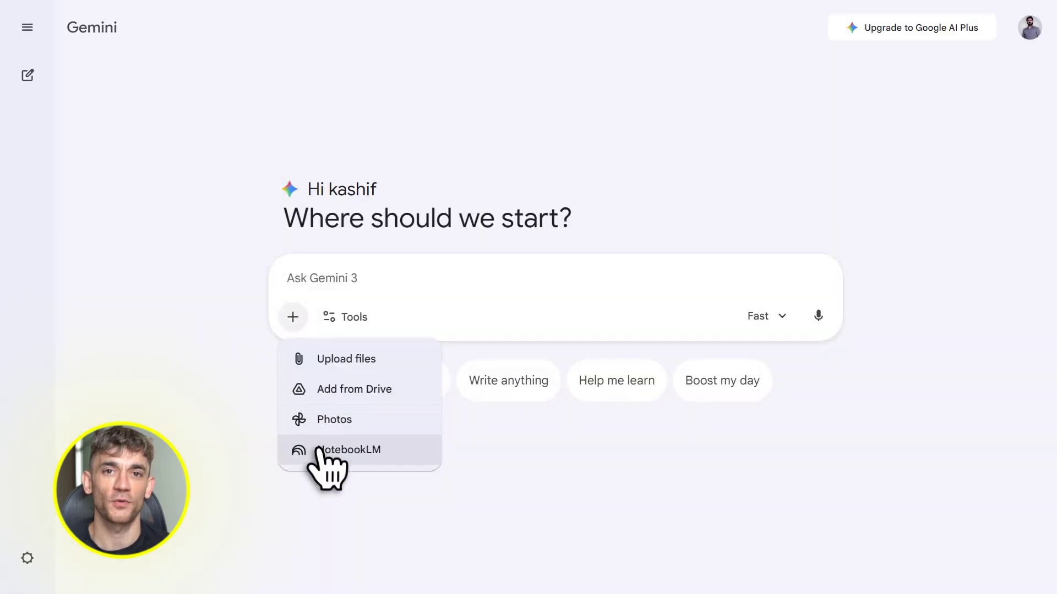
# Attach the Master Knowledge Base notebook from NotebookLM
pyautogui.click(319, 449)
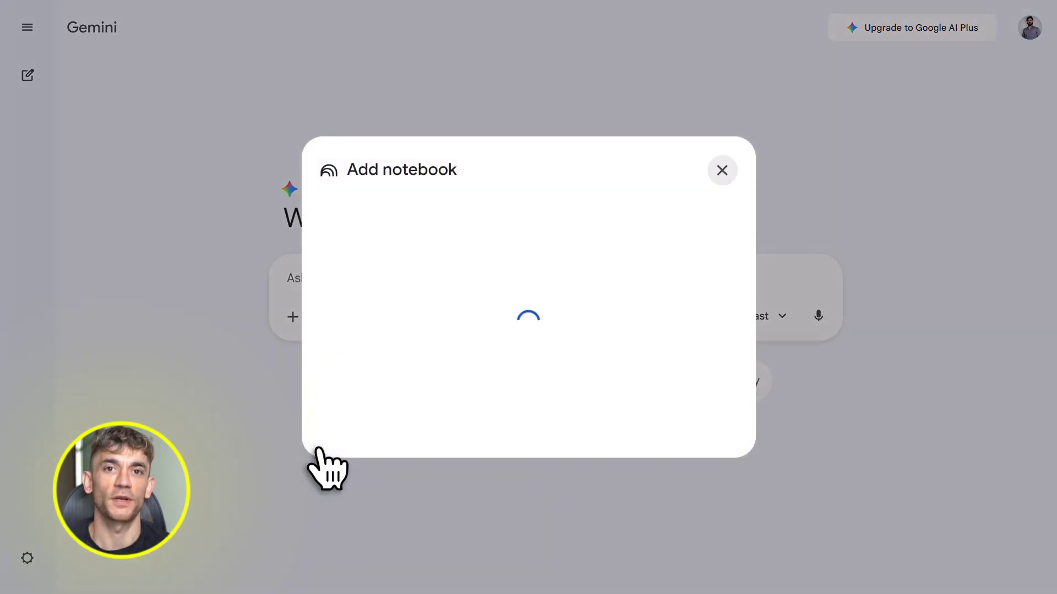
pyautogui.click(462, 216)
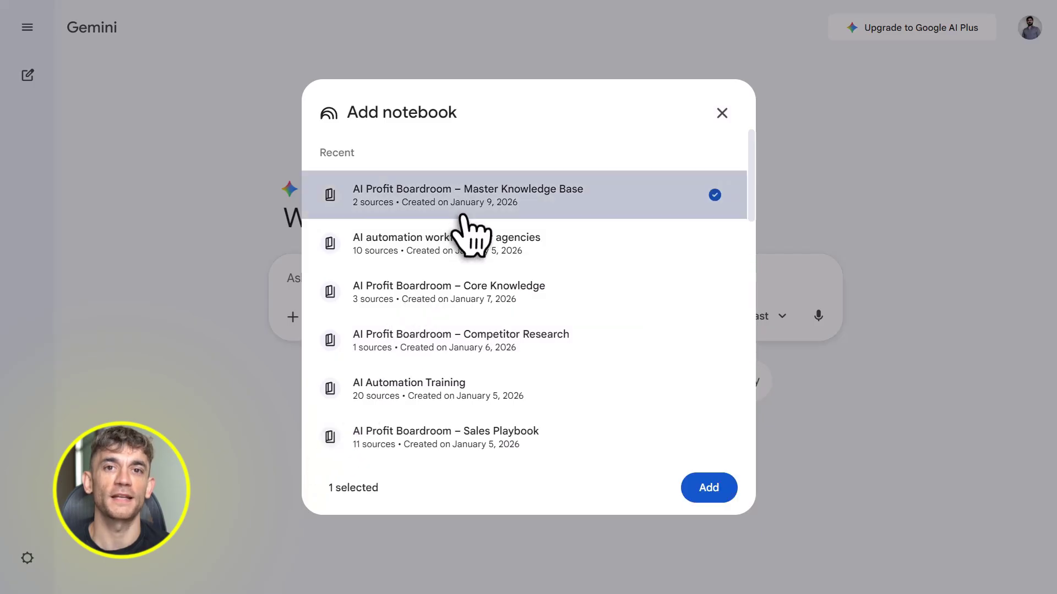
pyautogui.click(709, 487)
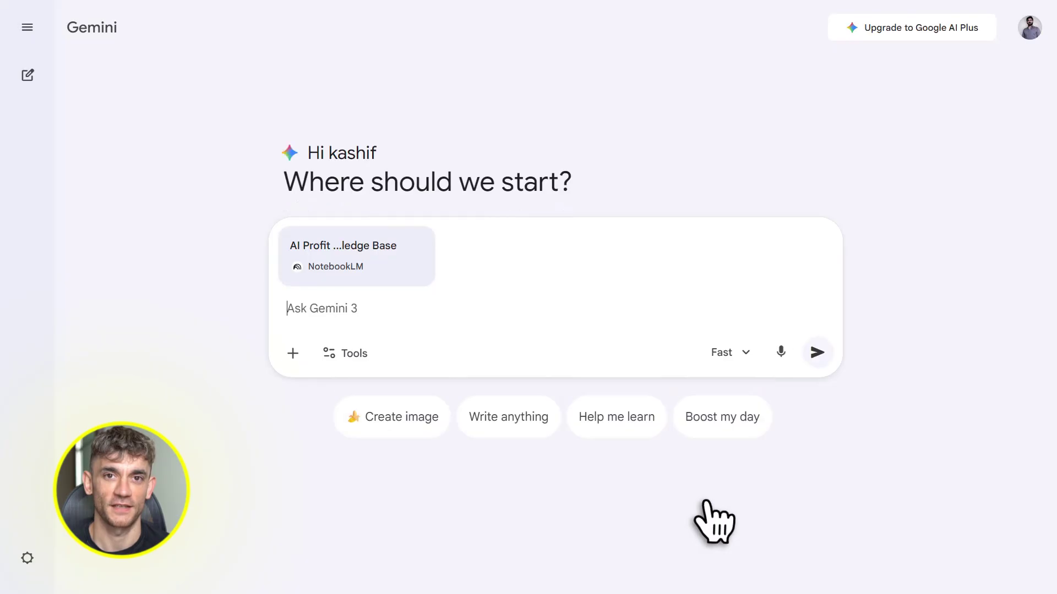
# Send the mobile-responsive landing-page prompt in Canvas mode
pyautogui.click(352, 354)
pyautogui.click(385, 463)
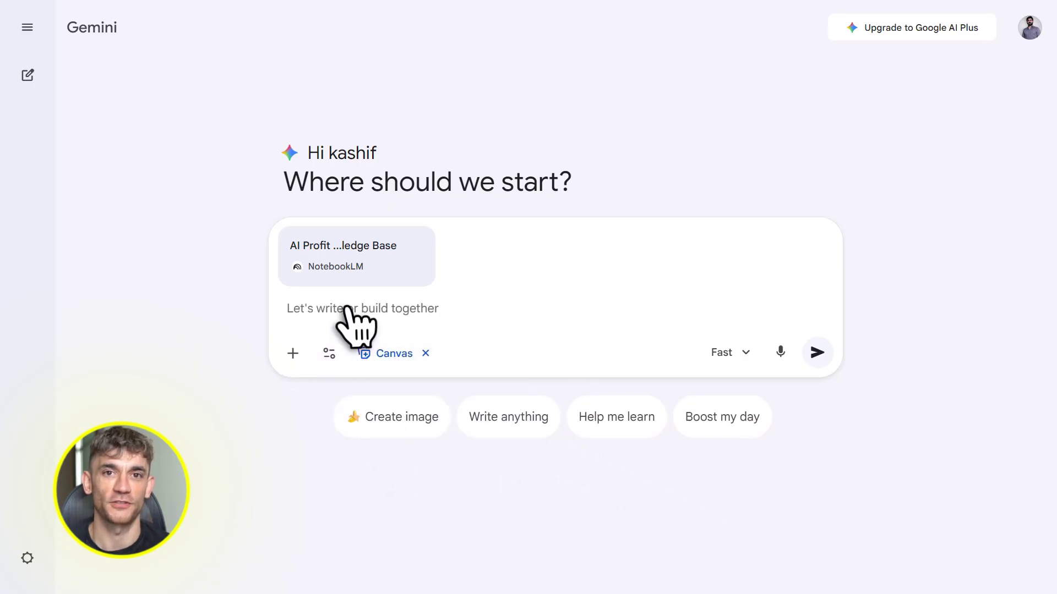
pyautogui.write('You are a conversion-focused web designer and SEO expert.  Using ONLY my notebook sources, build a mobile-responsive landing page for the AI Profit Boardroom that includes: - A clear hero section - Benefits of AI automation for entrepreneurs - Real outcomes from members - A strong call-to-action to join  Output clean HTML, CSS, and JavaScript.')
pyautogui.scroll(5, 354, 323)
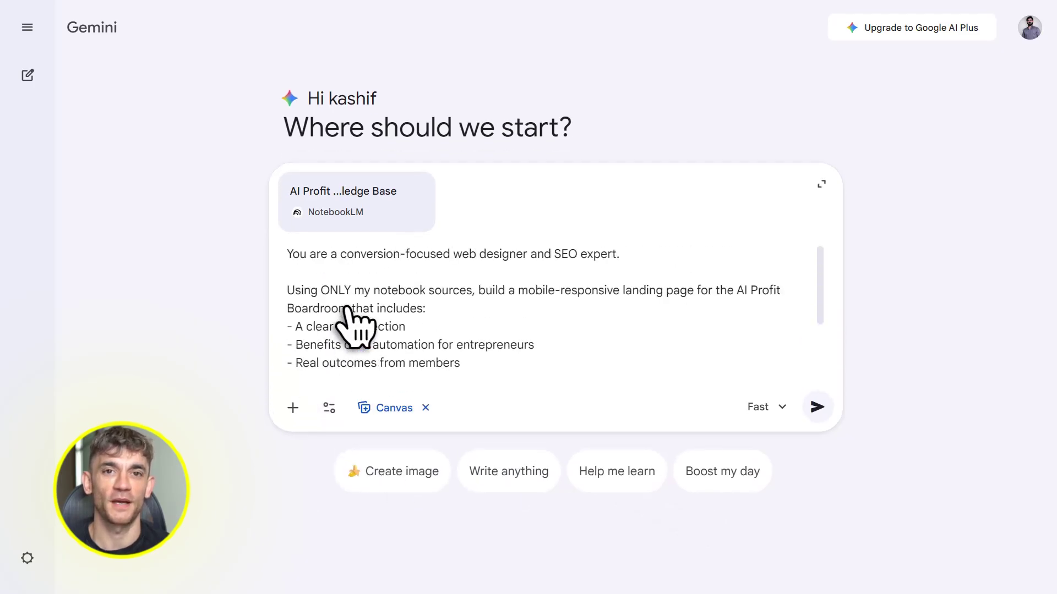
pyautogui.click(818, 408)
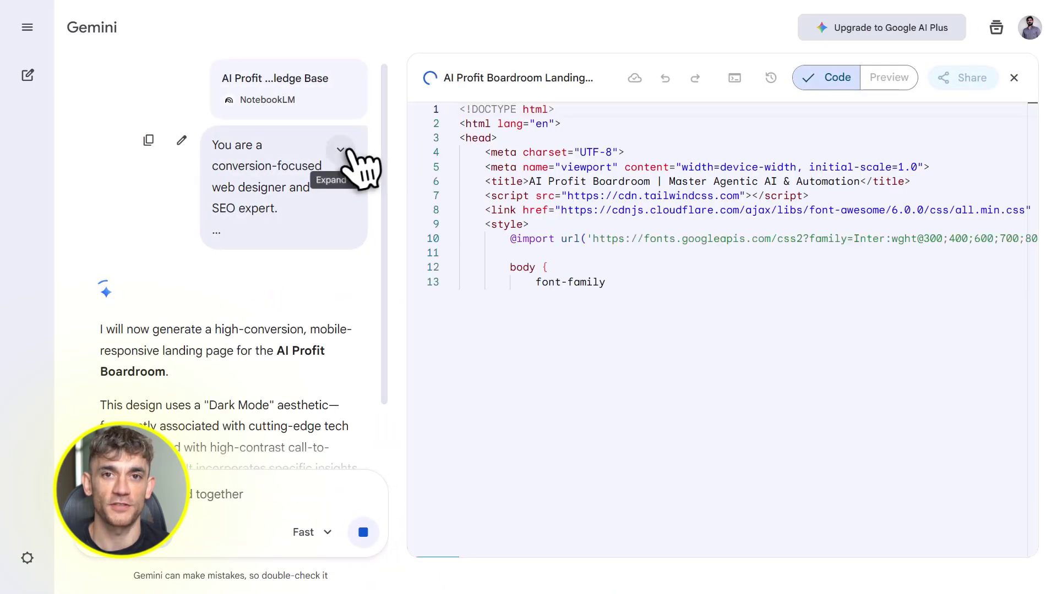
# Expand the sent prompt and highlight its conversion-focused role wording
pyautogui.click(341, 150)
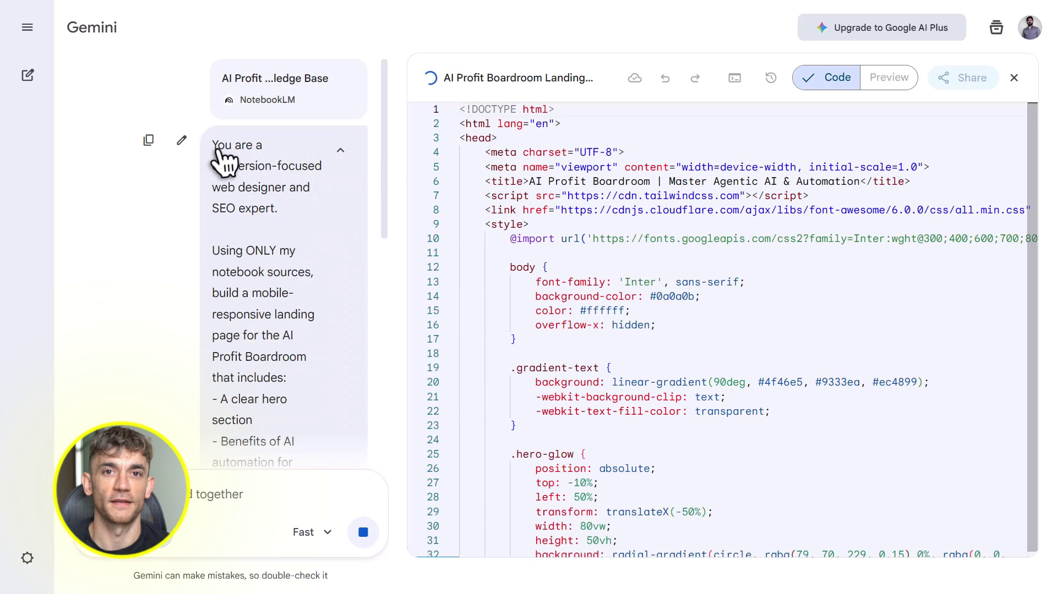
pyautogui.moveTo(218, 166); pyautogui.dragTo(287, 165)
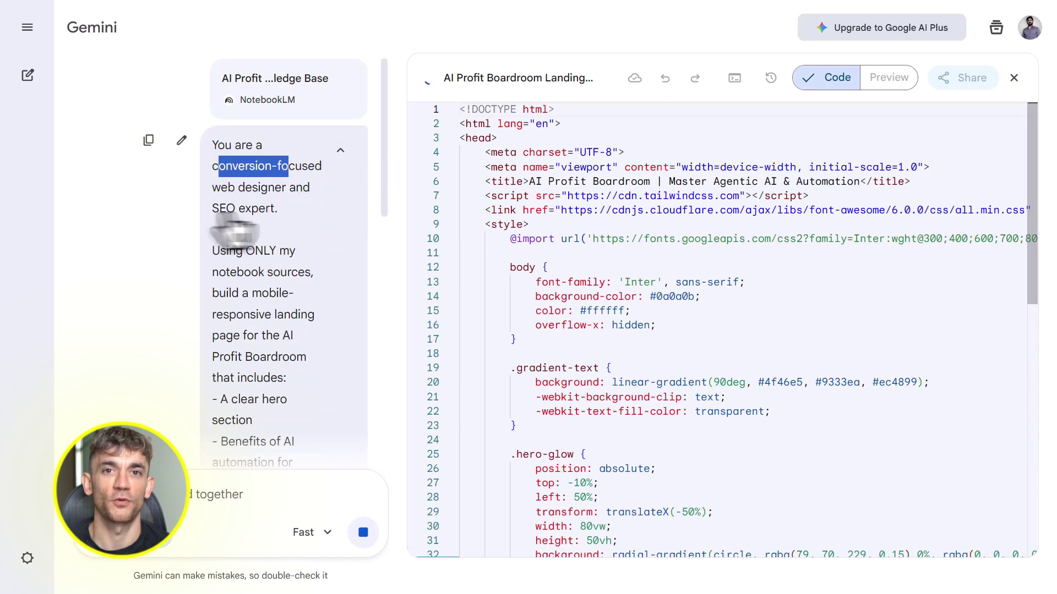
pyautogui.moveTo(219, 208); pyautogui.dragTo(278, 214)
# Scroll the landing page preview, highlighting the two-line headline and the 6 Weeks ROI statistic
pyautogui.scroll(-1, 231, 242)
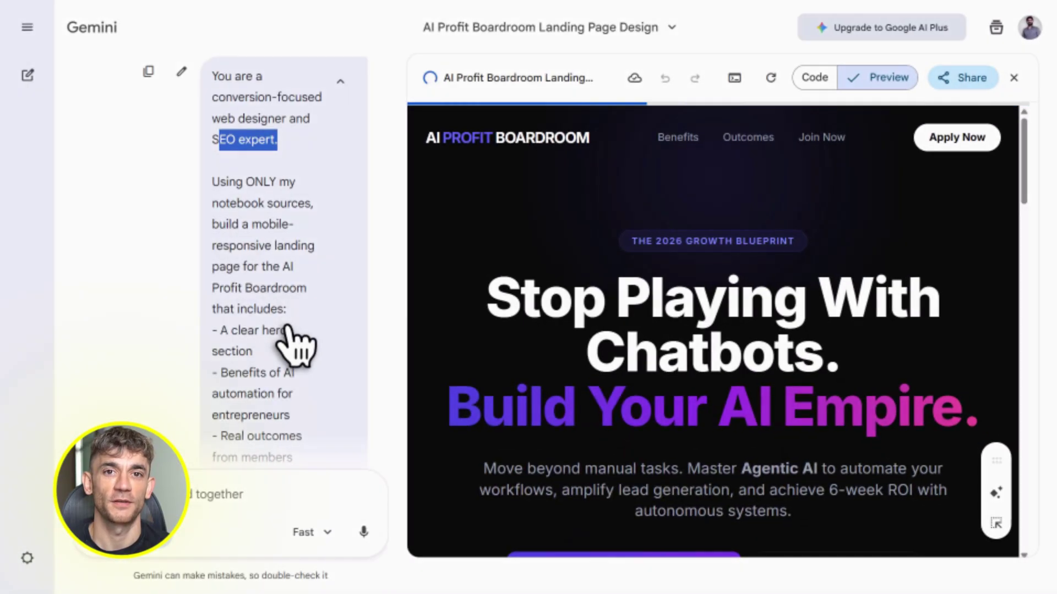
pyautogui.scroll(-5, 296, 343)
pyautogui.scroll(-6, 296, 343)
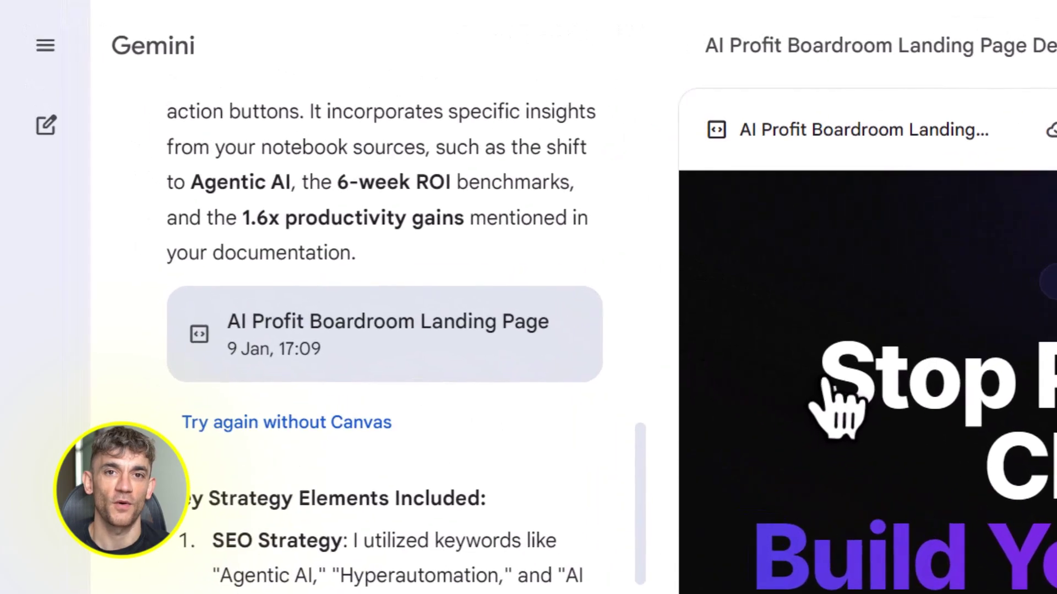
pyautogui.moveTo(491, 232); pyautogui.dragTo(815, 237)
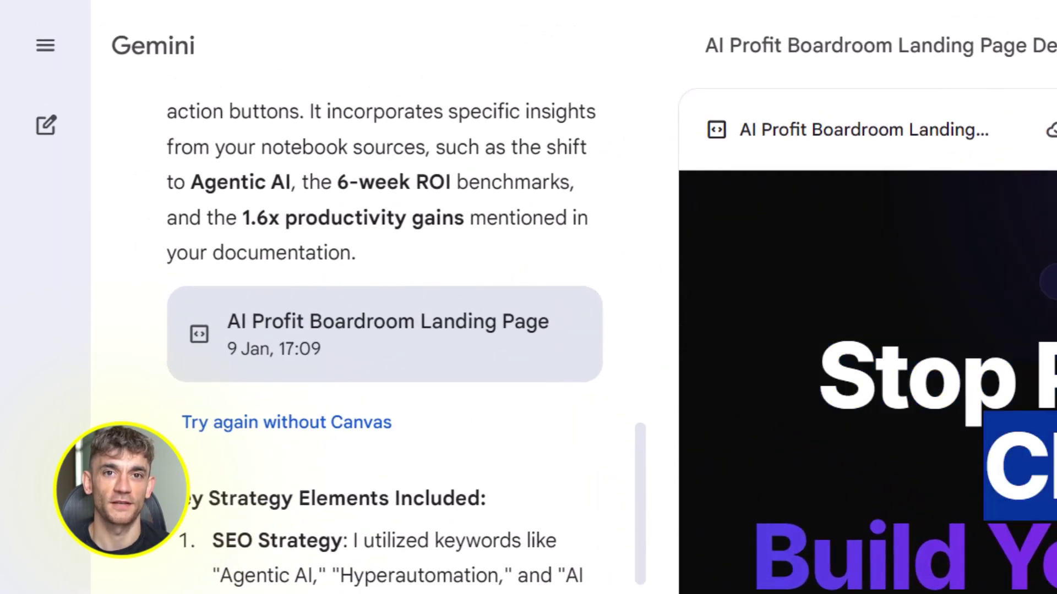
pyautogui.moveTo(757, 556); pyautogui.dragTo(1056, 556)
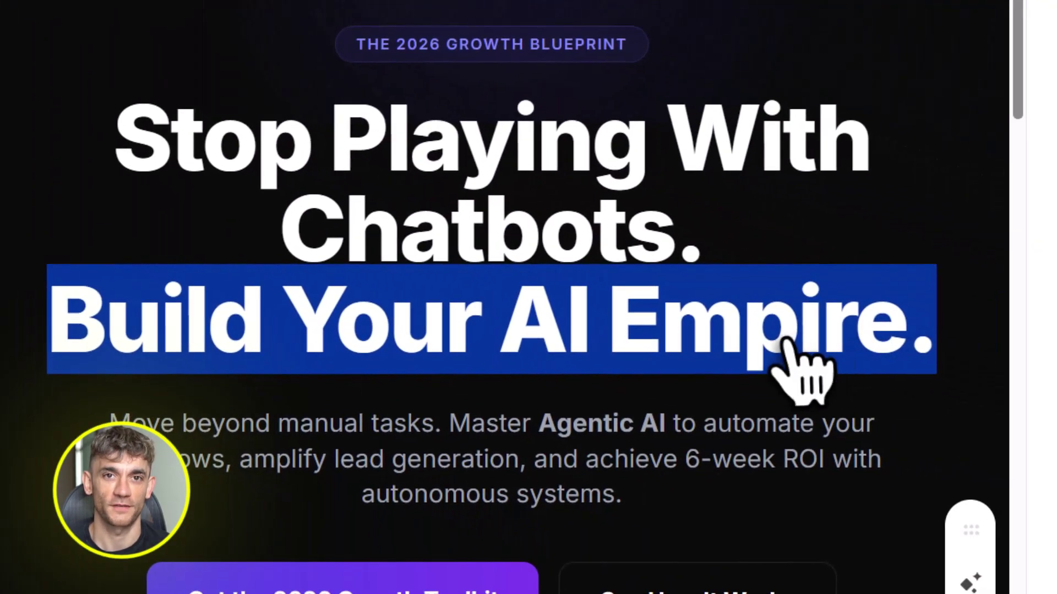
pyautogui.scroll(-10, 784, 338)
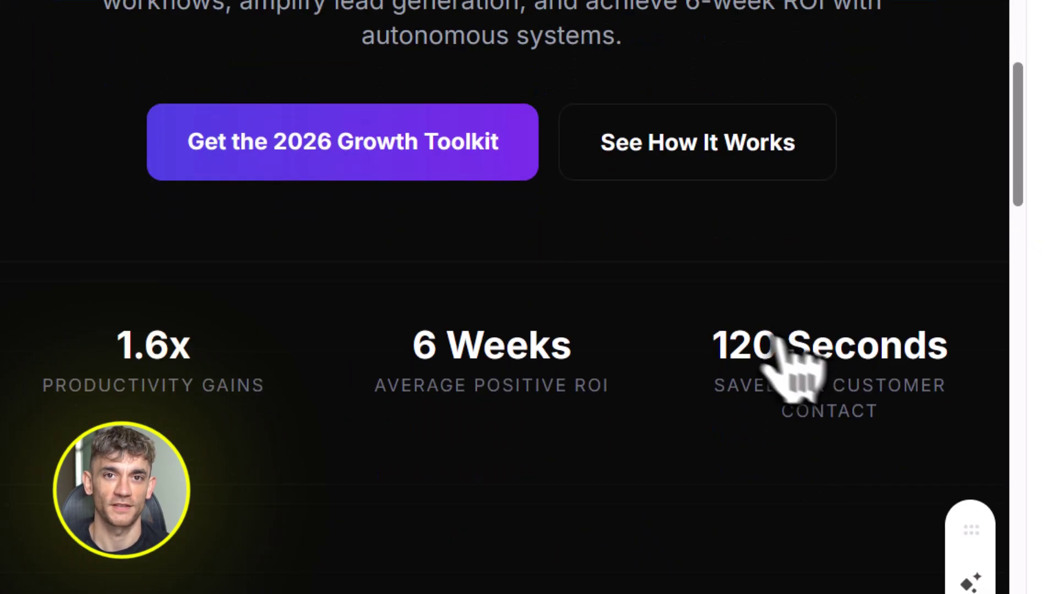
pyautogui.moveTo(104, 126); pyautogui.dragTo(166, 118)
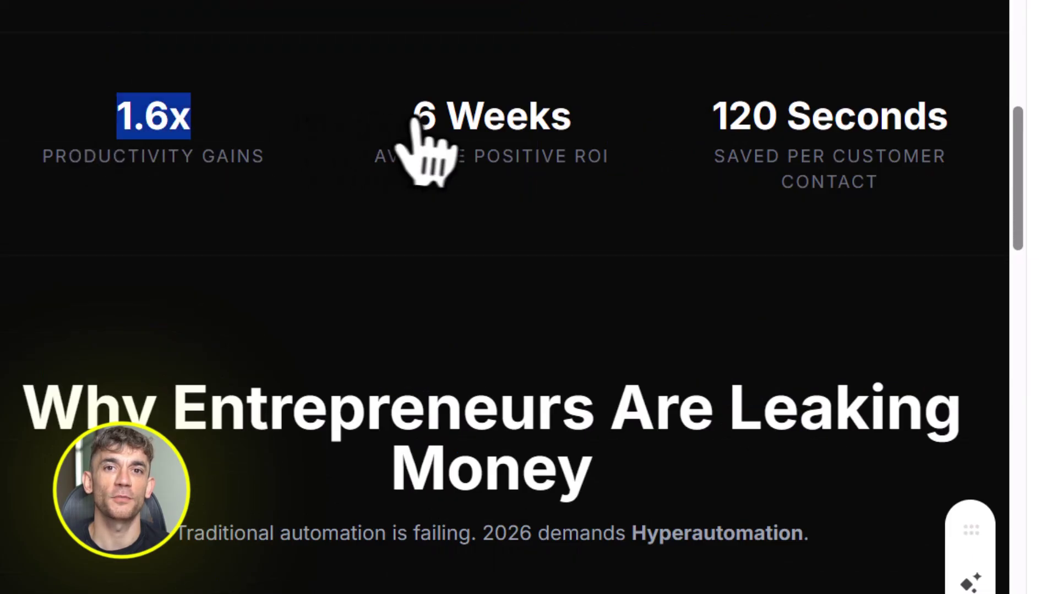
pyautogui.moveTo(415, 125); pyautogui.dragTo(764, 138)
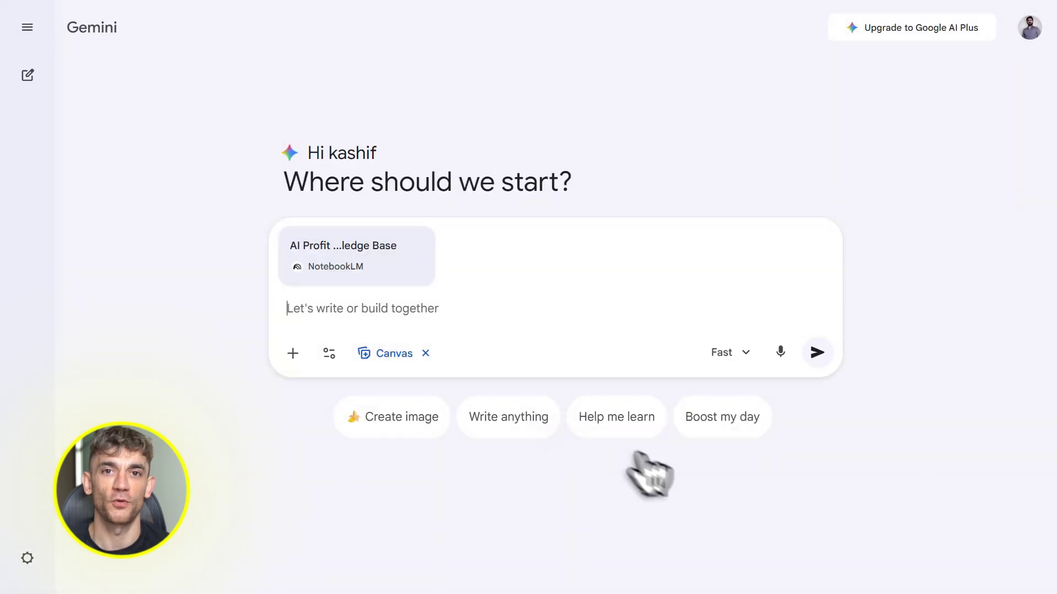
# Paste and send the quiz-game prompt, then review its interactive quiz wording
pyautogui.click(307, 311)
pyautogui.write('Using my notebook sources, create a JavaScript-based interactive quiz game that: - Tests AI automation basics - Gives instant feedback - Tracks score - Is embeddable on a website')
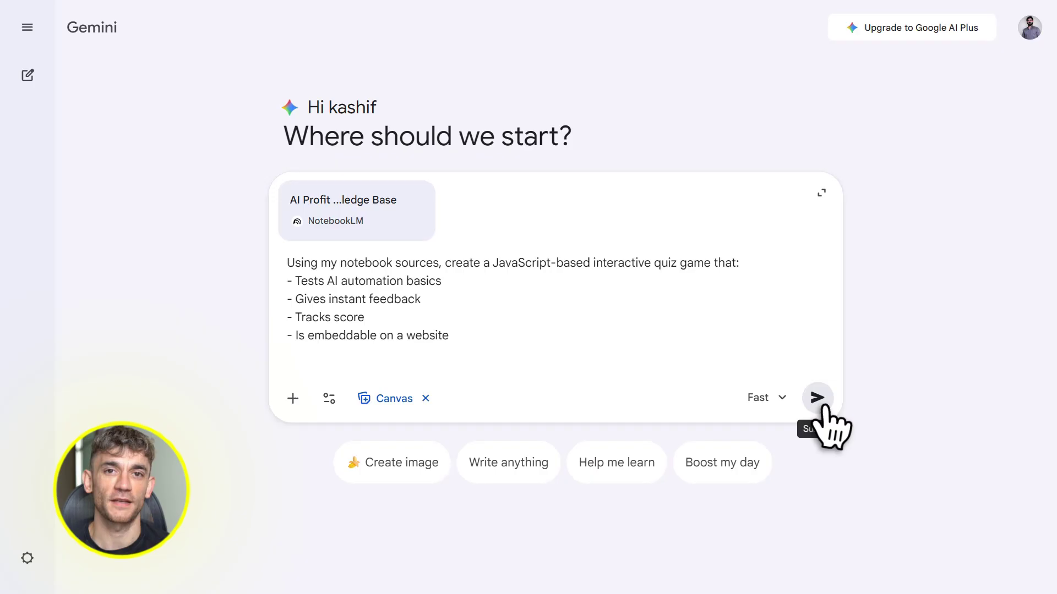
pyautogui.click(819, 398)
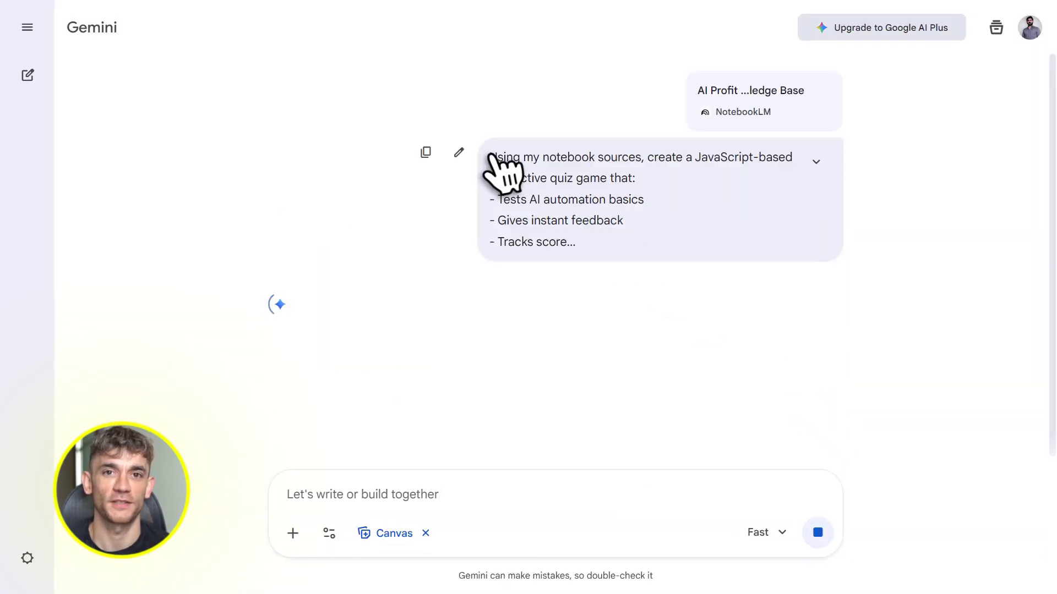
pyautogui.moveTo(489, 157); pyautogui.dragTo(682, 187)
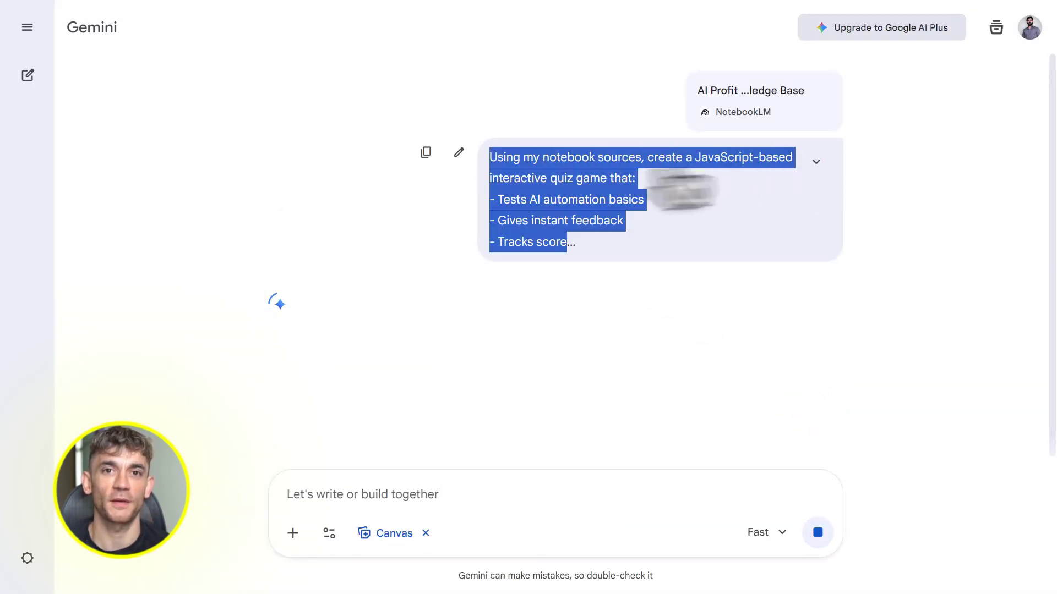
pyautogui.click(497, 184)
pyautogui.moveTo(493, 182); pyautogui.dragTo(302, 245)
pyautogui.click(307, 229)
pyautogui.click(340, 149)
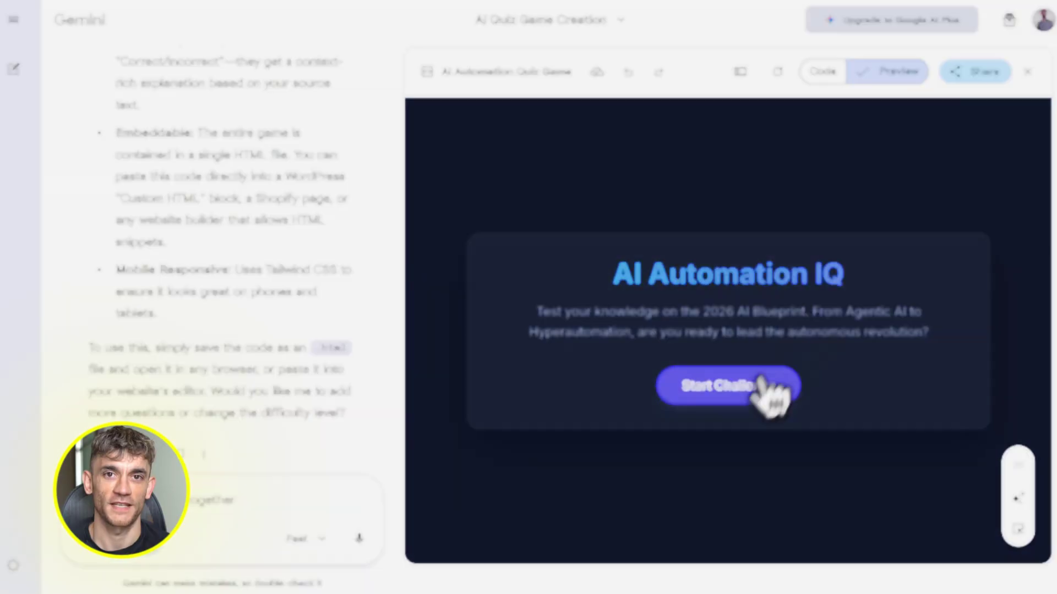
# Start the quiz challenge and answer question 1 with the plan-execute-adapt option
pyautogui.click(760, 380)
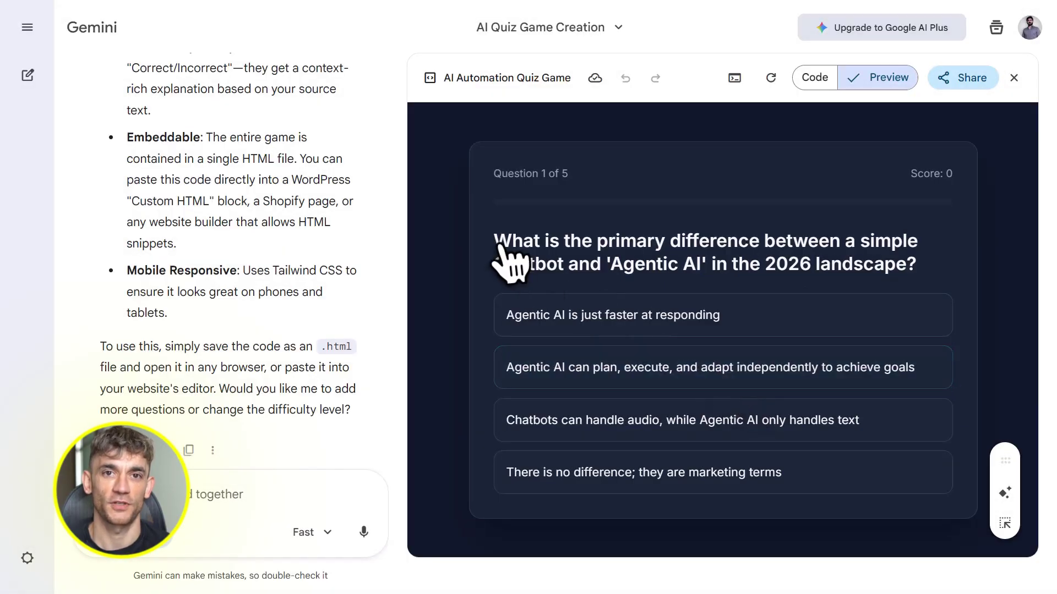
pyautogui.moveTo(499, 245); pyautogui.dragTo(917, 255)
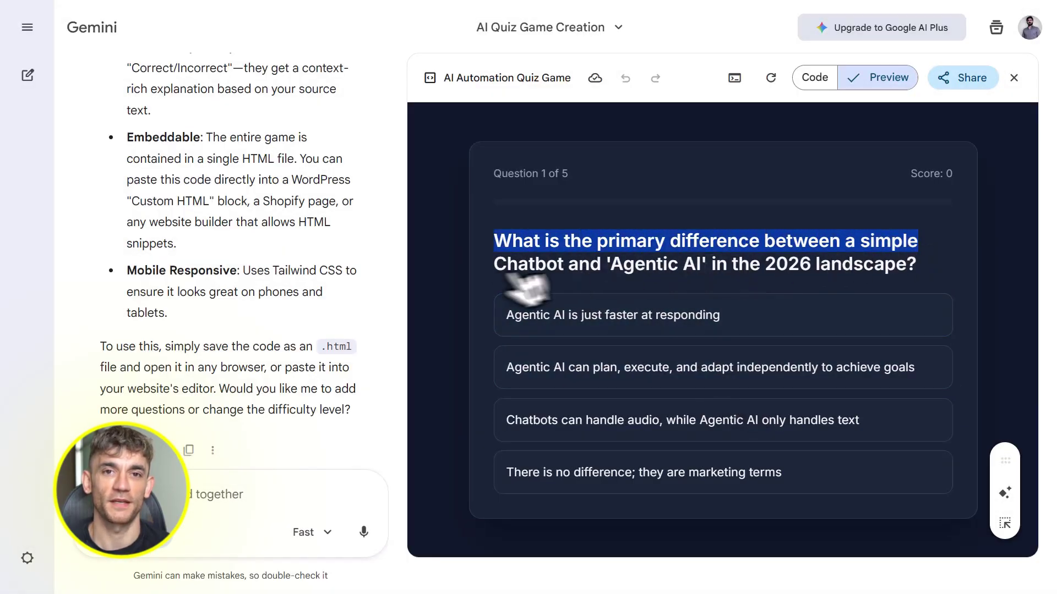
pyautogui.moveTo(494, 264); pyautogui.dragTo(919, 276)
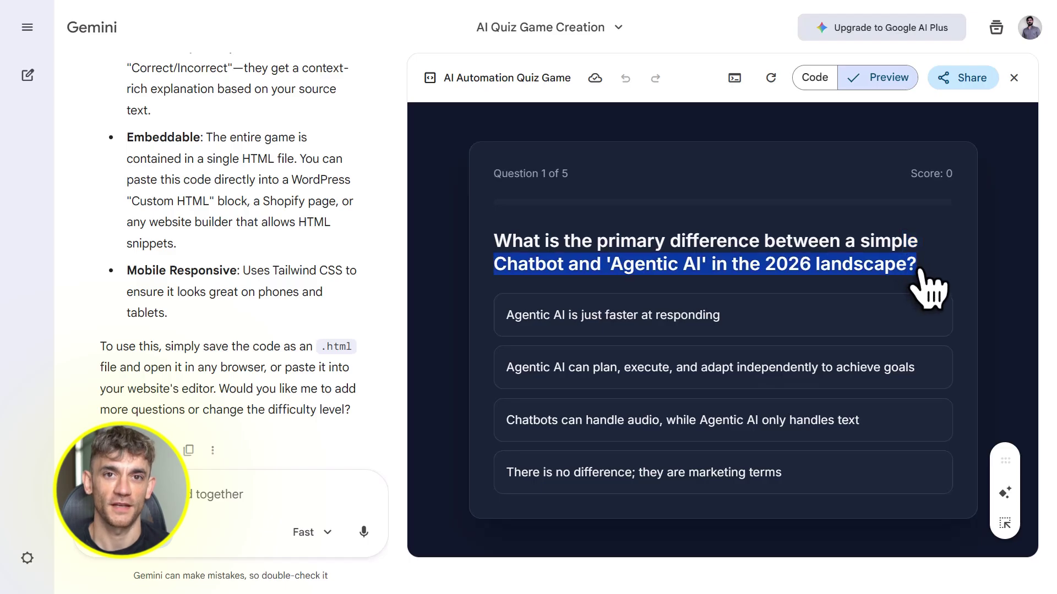
pyautogui.click(920, 271)
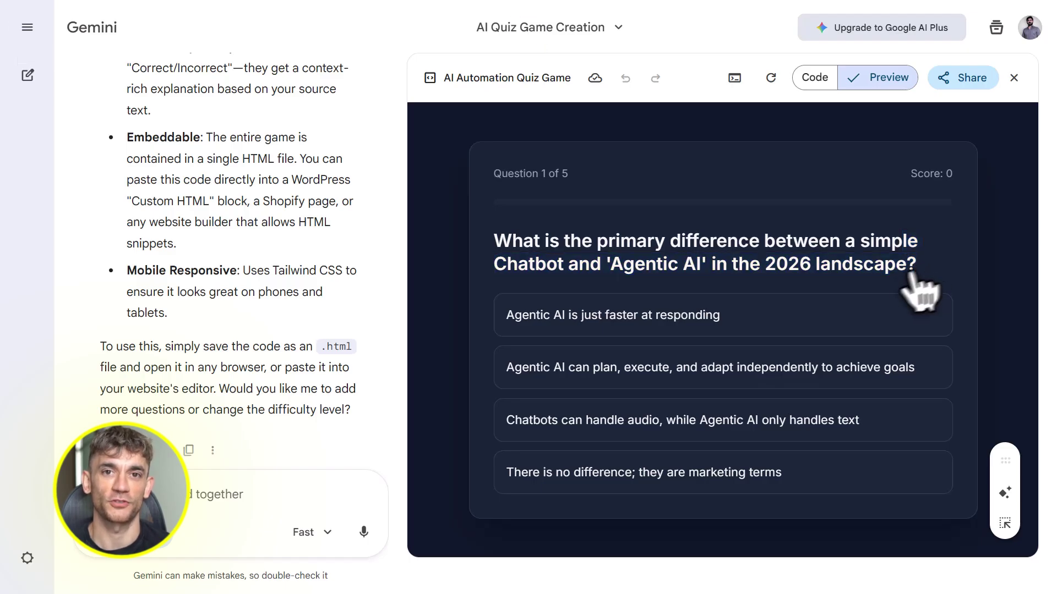
pyautogui.click(639, 375)
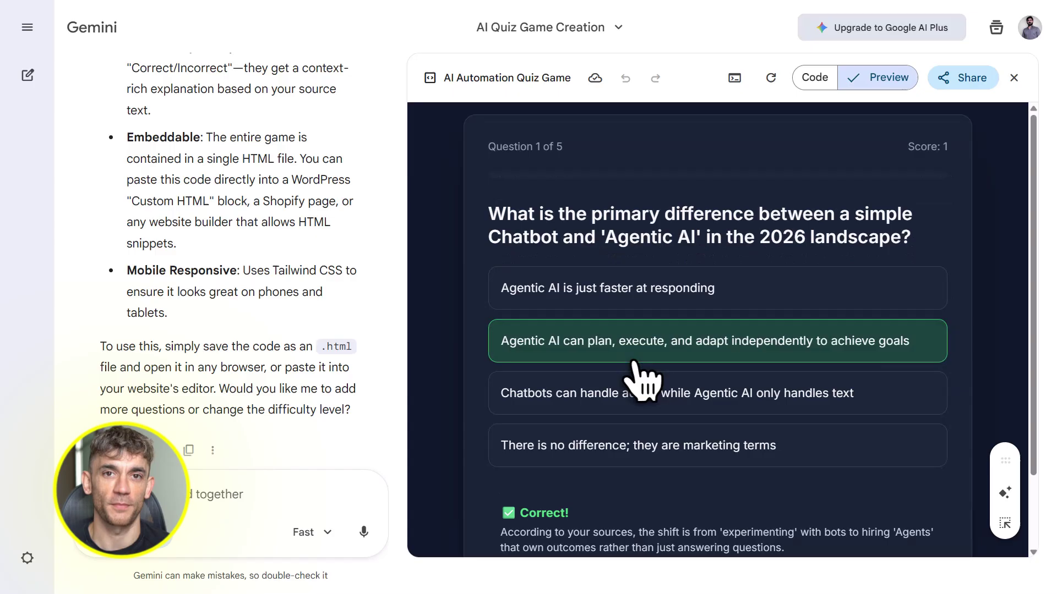
# Advance to Question 2 of 5 and read it through
pyautogui.scroll(-2, 638, 378)
pyautogui.click(696, 498)
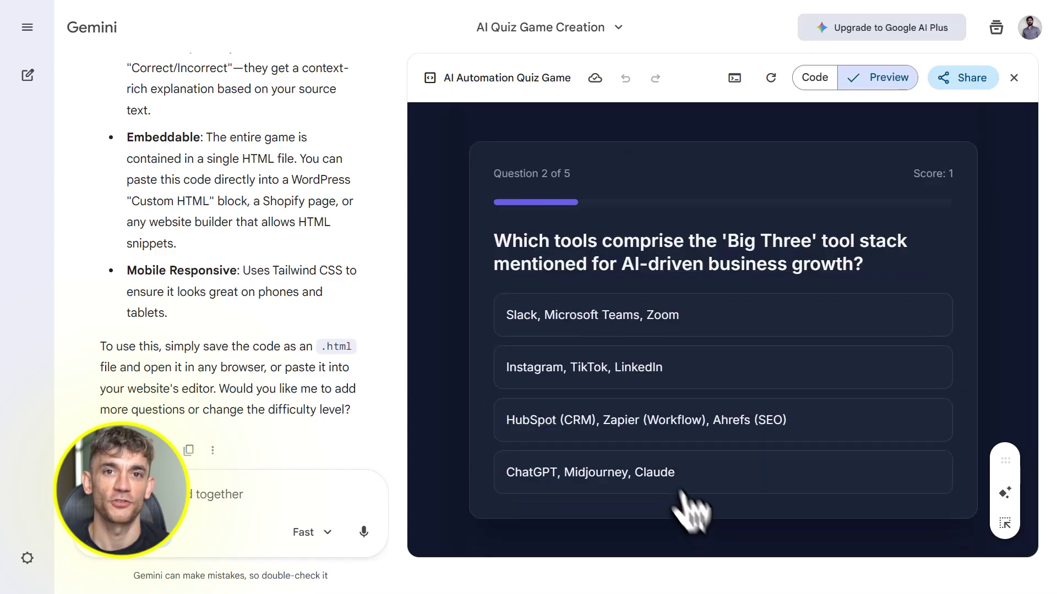
pyautogui.moveTo(495, 242); pyautogui.dragTo(948, 256)
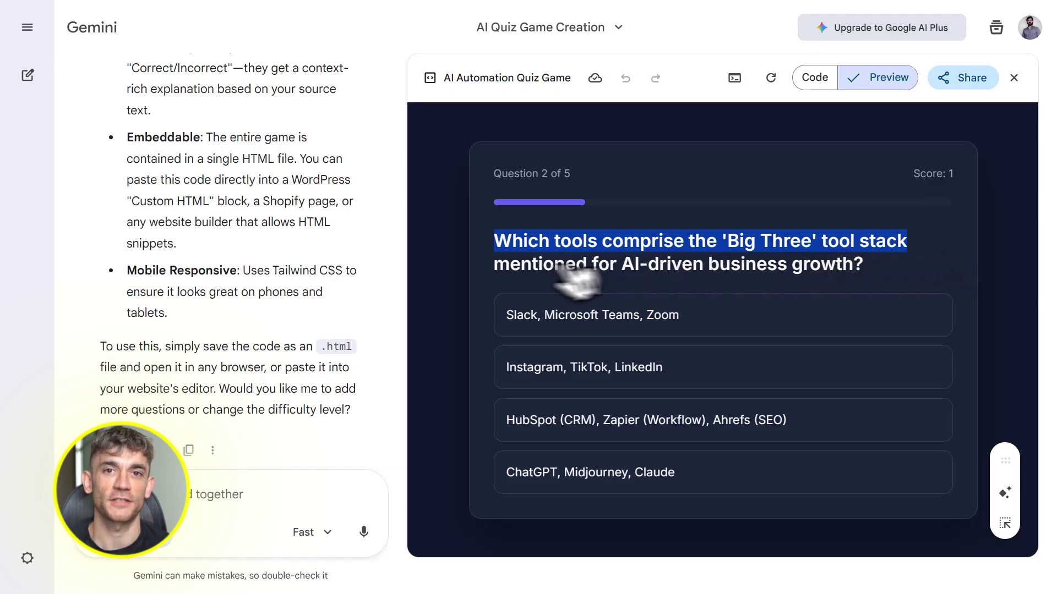
pyautogui.moveTo(507, 266); pyautogui.dragTo(837, 279)
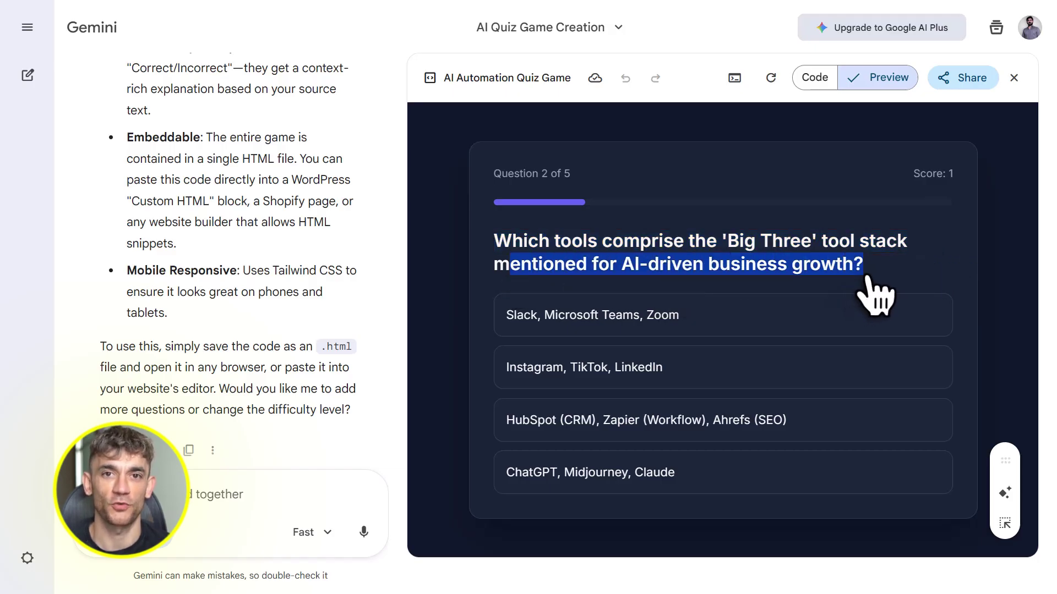
pyautogui.click(867, 278)
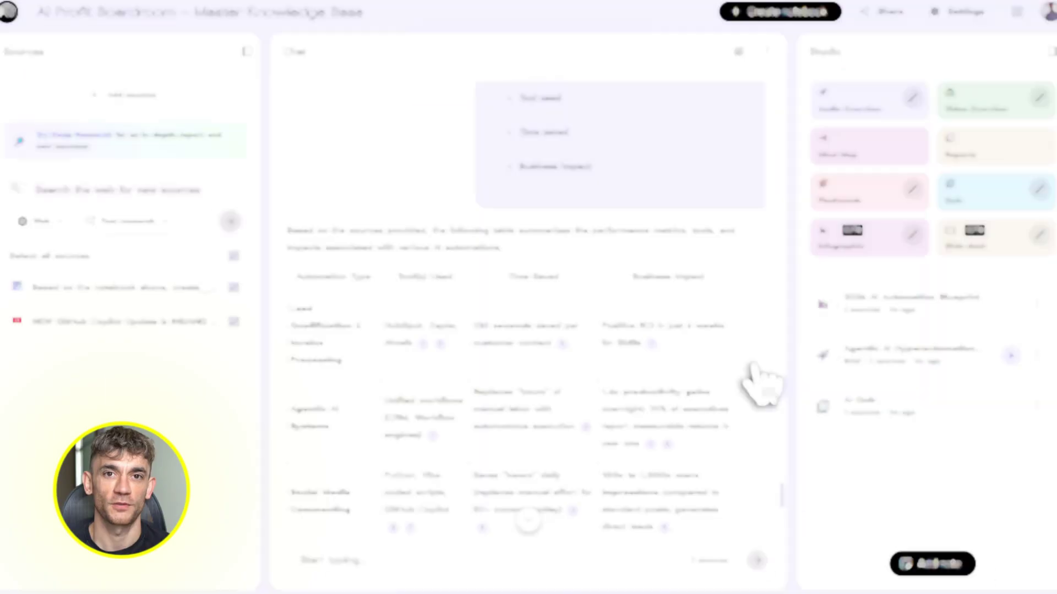
# Paste and send the 'Top 10 AI Automations That Save 20 Hours Per Week' report request
pyautogui.click(319, 560)
pyautogui.write('Create a downloadable report titled: "Top 10 AI Automations That Save 20 Hours Per Week" Use only my uploaded case studies and examples. Format it clean and professional.')
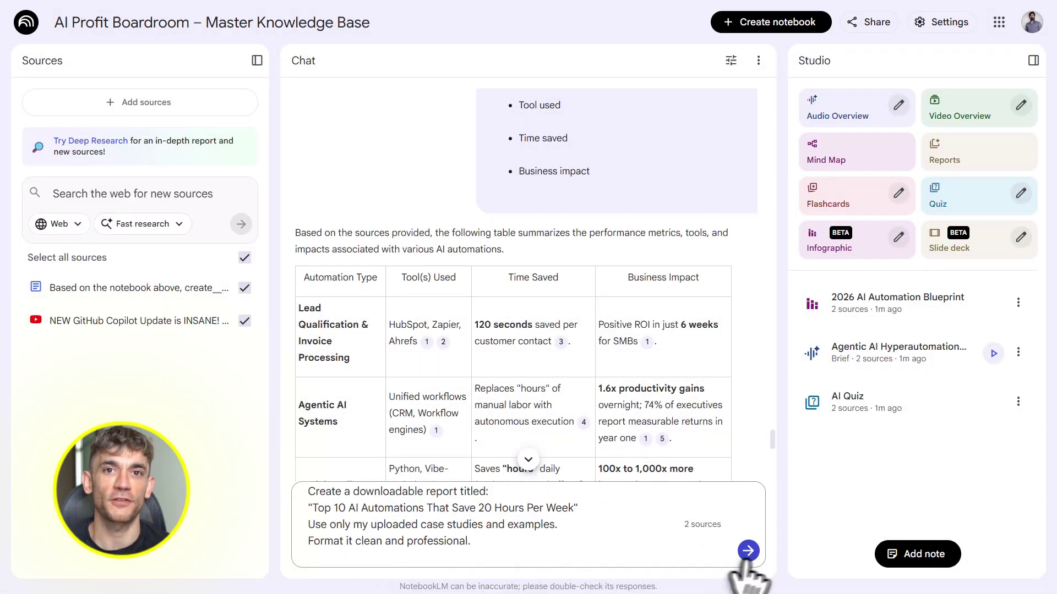
pyautogui.click(748, 551)
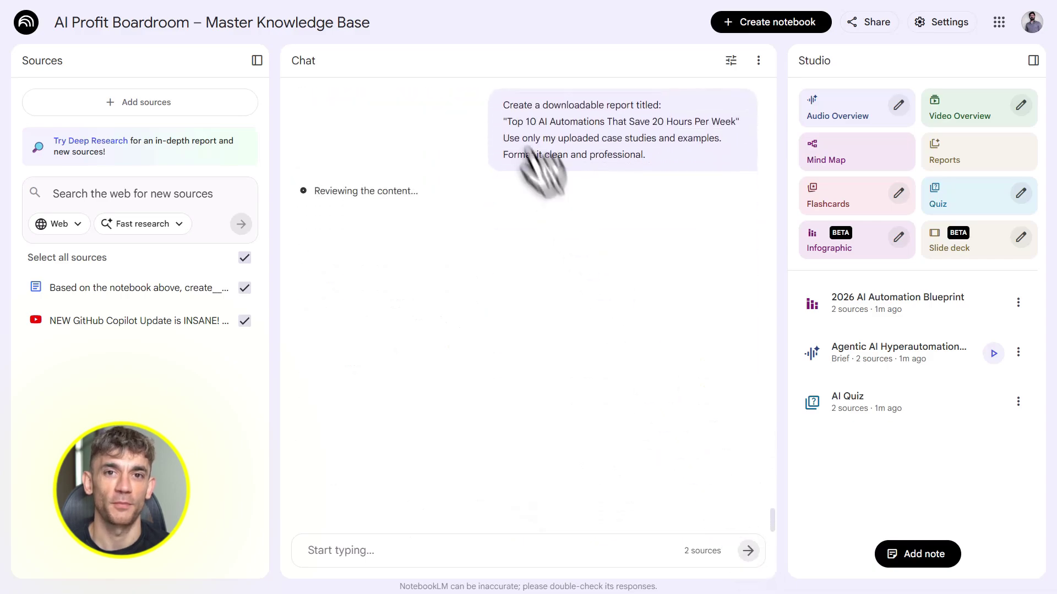
# Review the request's title, uploaded case-studies and formatting lines as the report generates
pyautogui.moveTo(504, 108); pyautogui.dragTo(673, 108)
pyautogui.moveTo(504, 122); pyautogui.dragTo(739, 121)
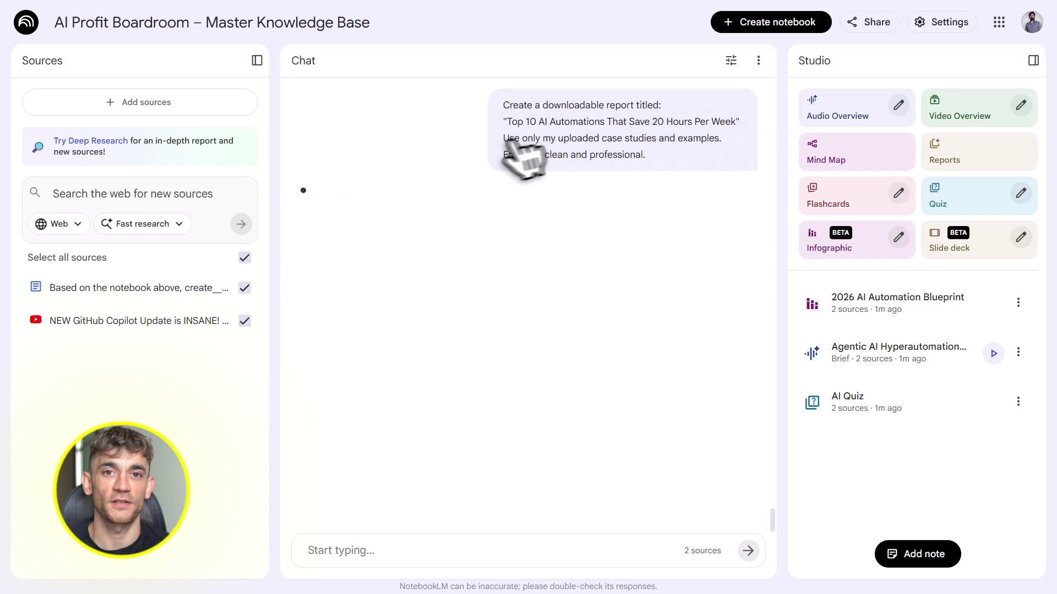
pyautogui.moveTo(503, 139); pyautogui.dragTo(741, 147)
pyautogui.click(742, 149)
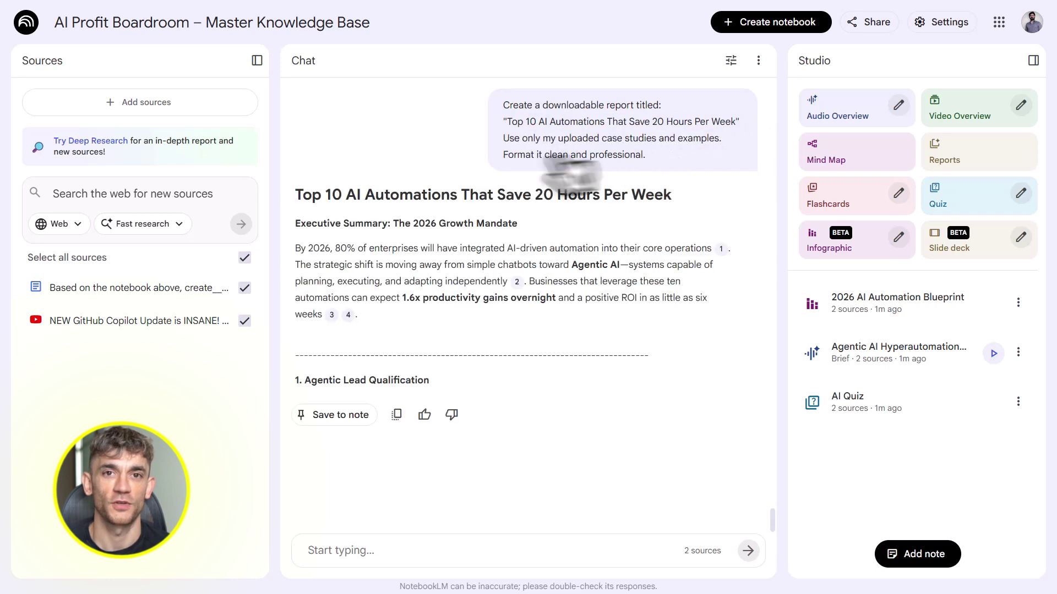
pyautogui.moveTo(503, 154); pyautogui.dragTo(655, 163)
pyautogui.click(655, 163)
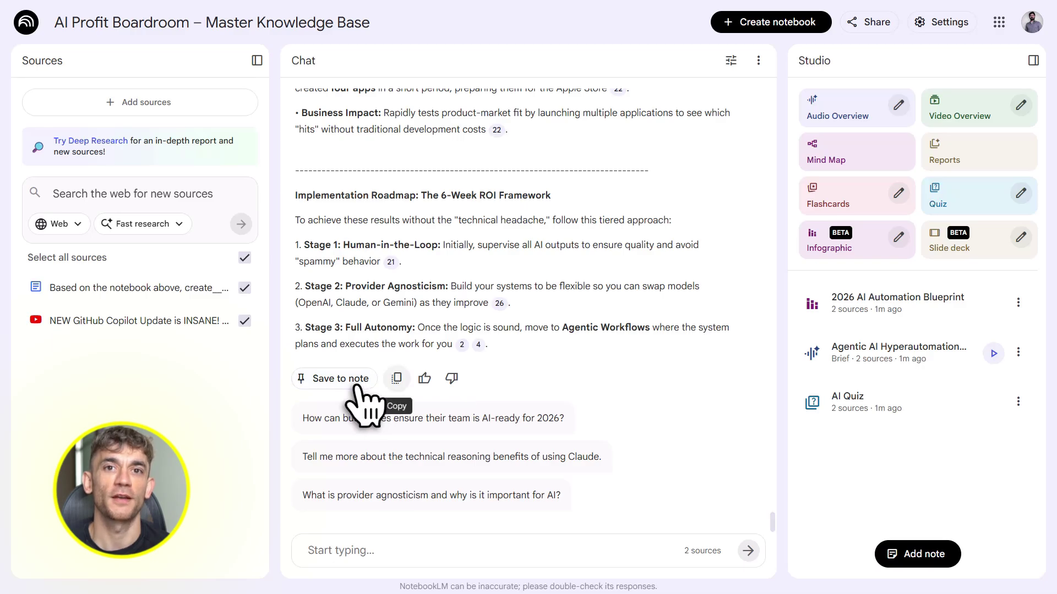
# Copy the NotebookLM report and send it to Gemini with the email-capture landing page brief
pyautogui.click(397, 379)
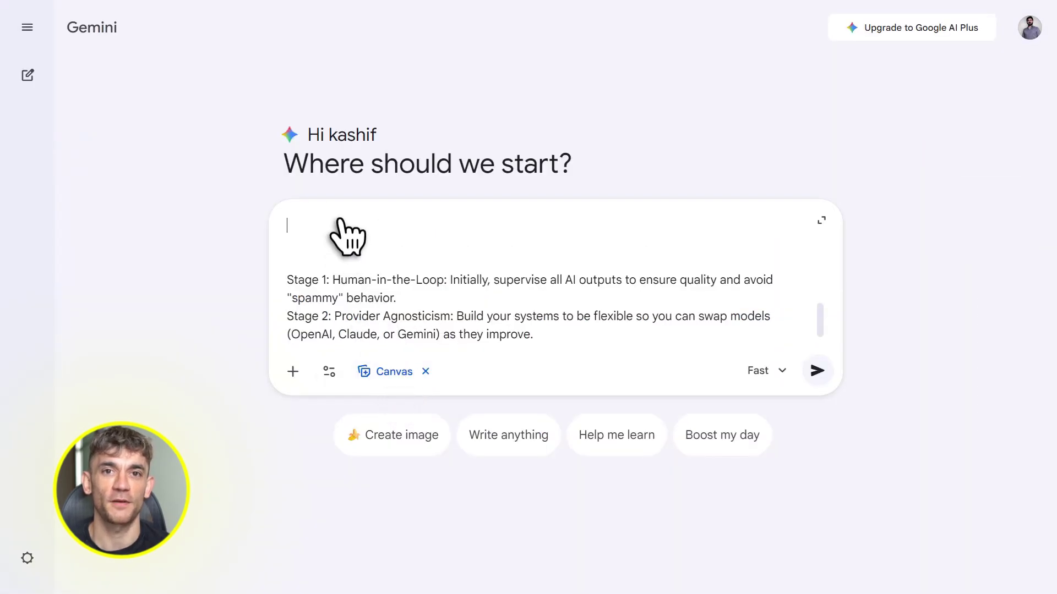
pyautogui.hotkey('ctrl', 'v')
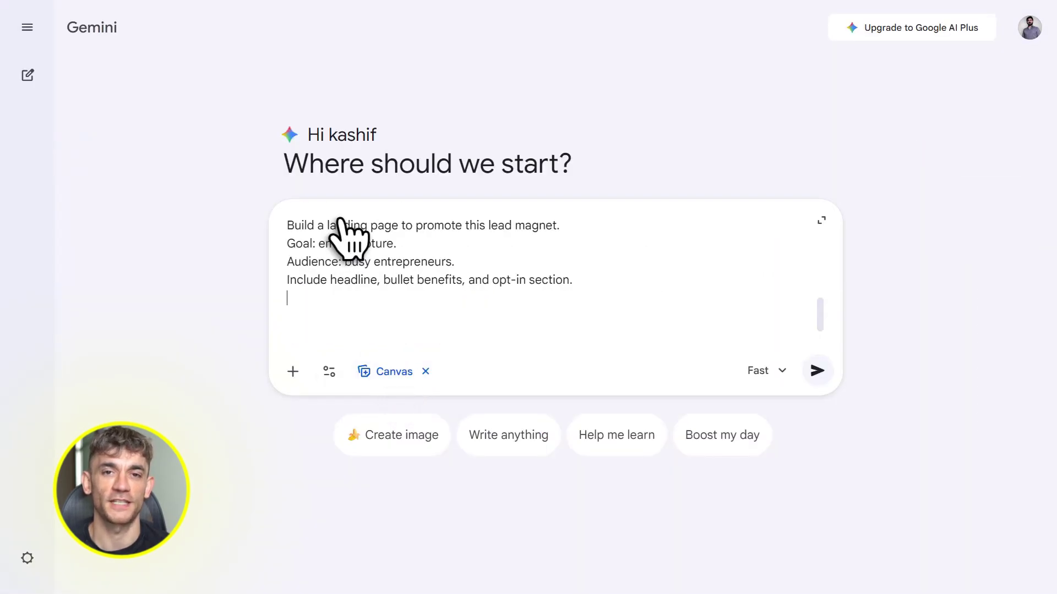
pyautogui.click(822, 385)
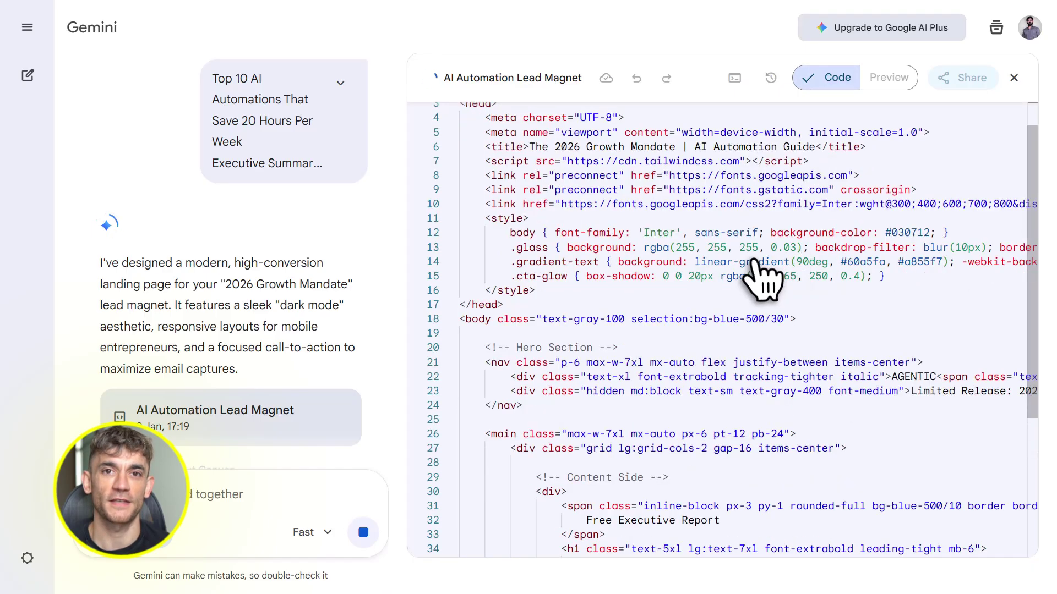
# Watch the AI Automation Lead Magnet HTML generate, scrolling down through the code
pyautogui.rightClick(704, 235)
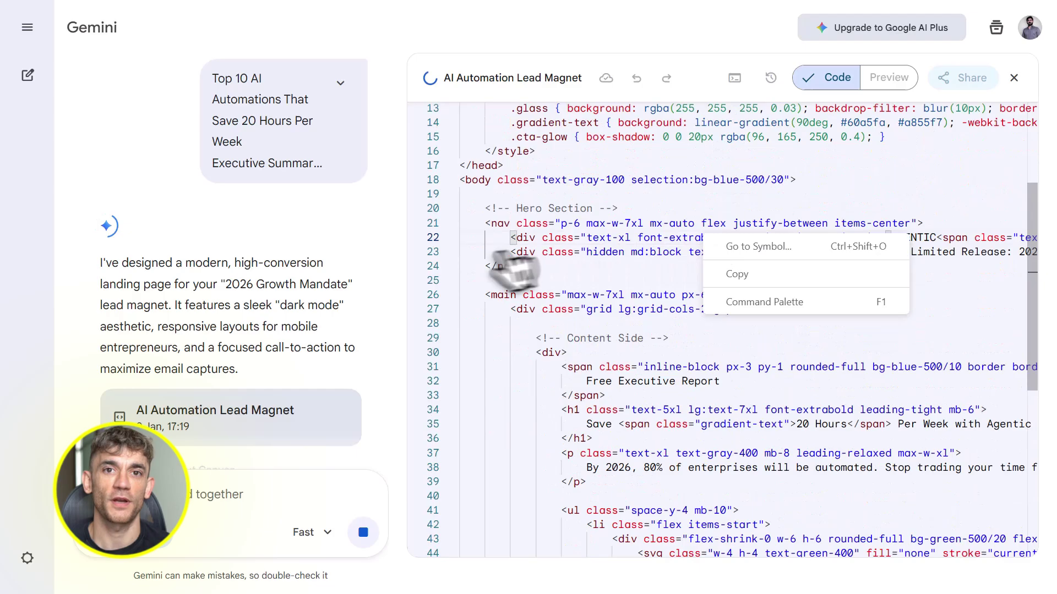
pyautogui.click(721, 330)
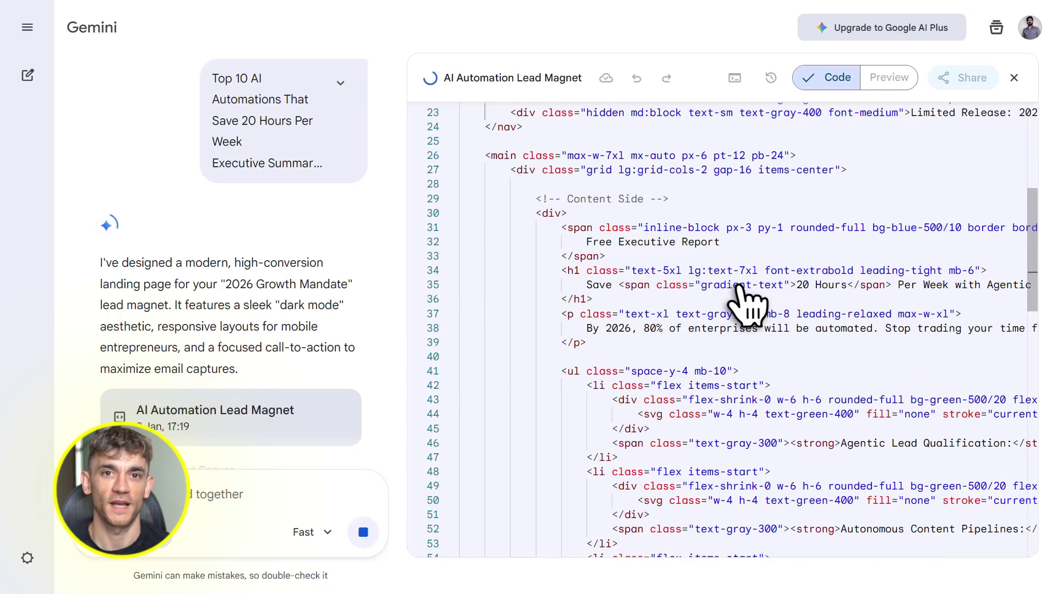
pyautogui.scroll(-3, 739, 289)
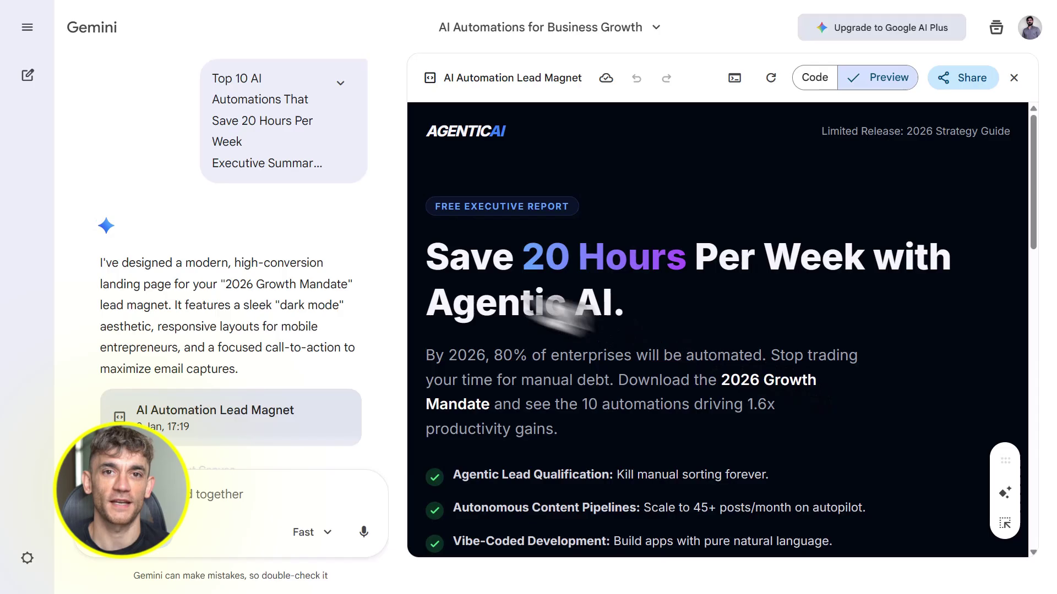
# Submit a test email on the Save 20 Hours page and confirm 'Guide sent! Check your inbox in 2 minutes.'
pyautogui.moveTo(428, 258); pyautogui.dragTo(901, 263)
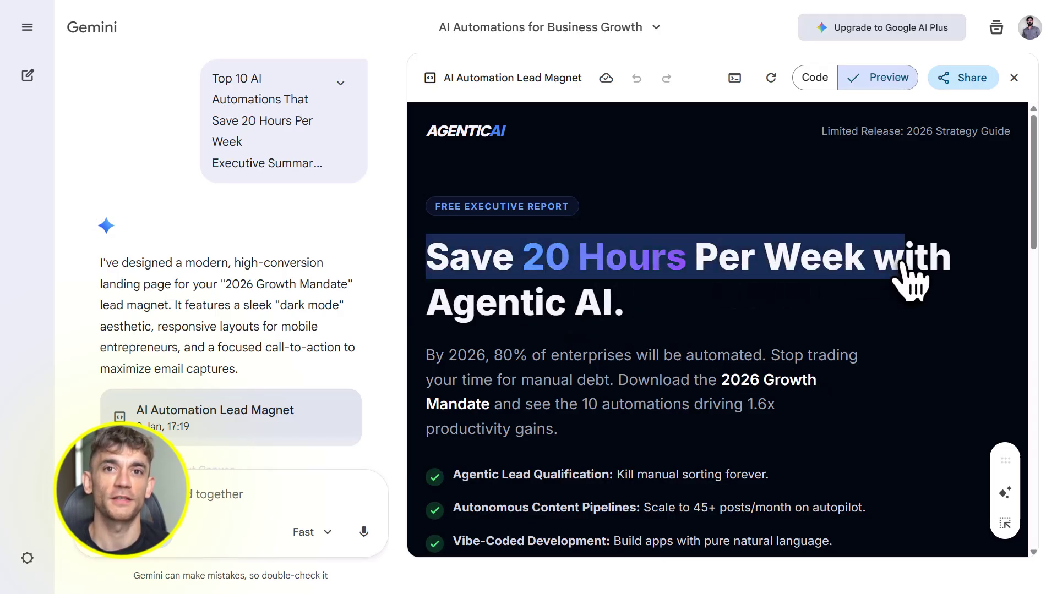
pyautogui.moveTo(444, 311); pyautogui.dragTo(644, 323)
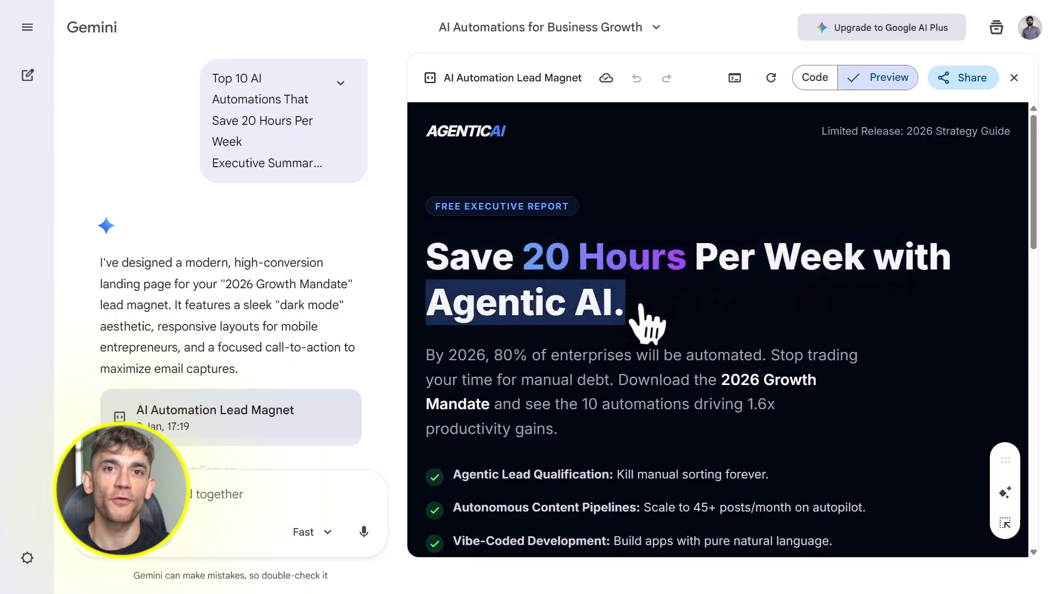
pyautogui.click(737, 330)
pyautogui.scroll(-6, 754, 333)
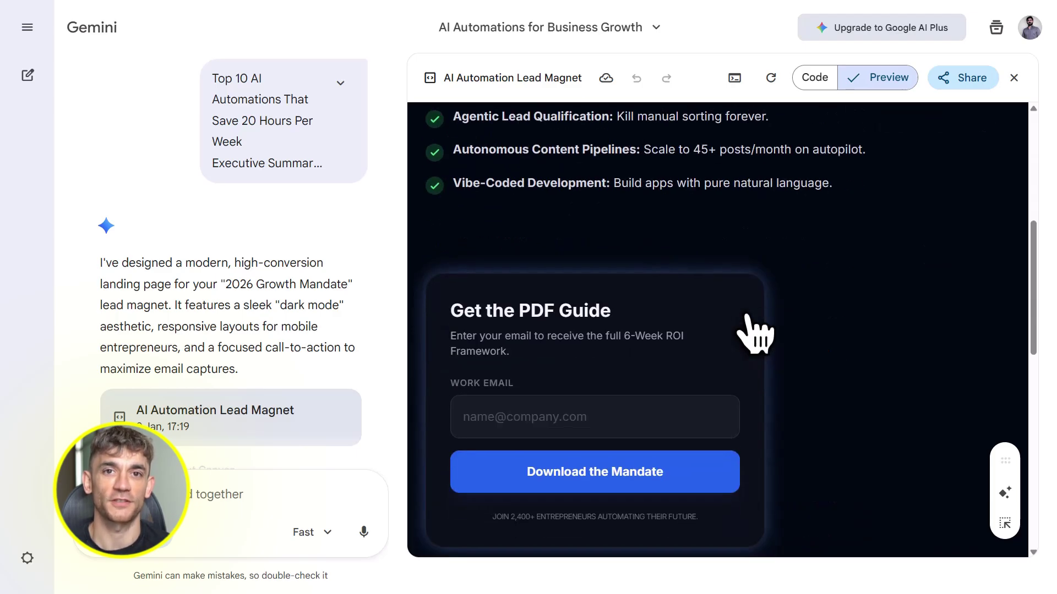
pyautogui.scroll(-2, 754, 333)
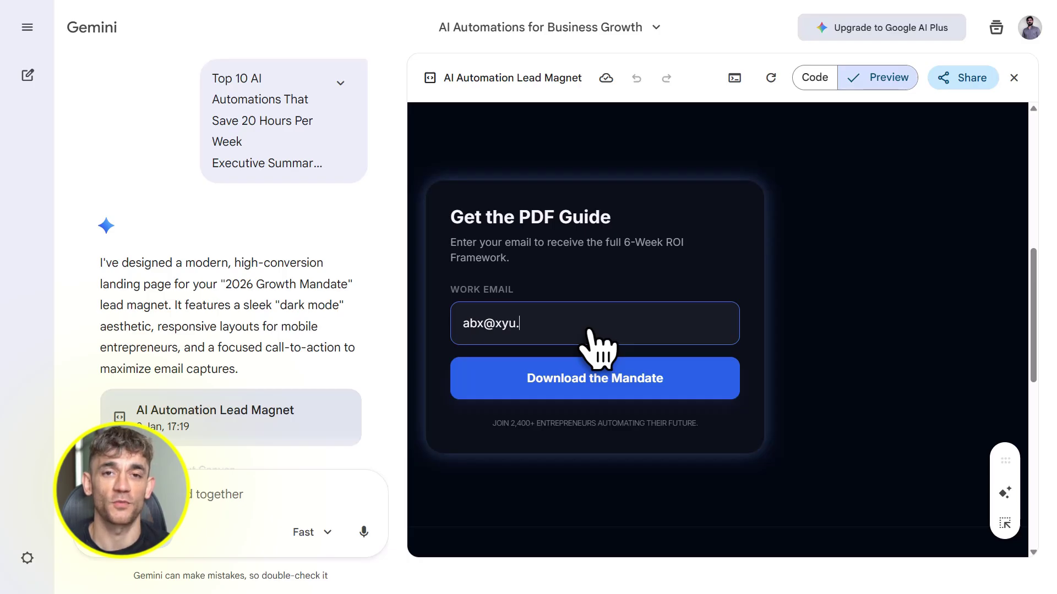
pyautogui.click(594, 368)
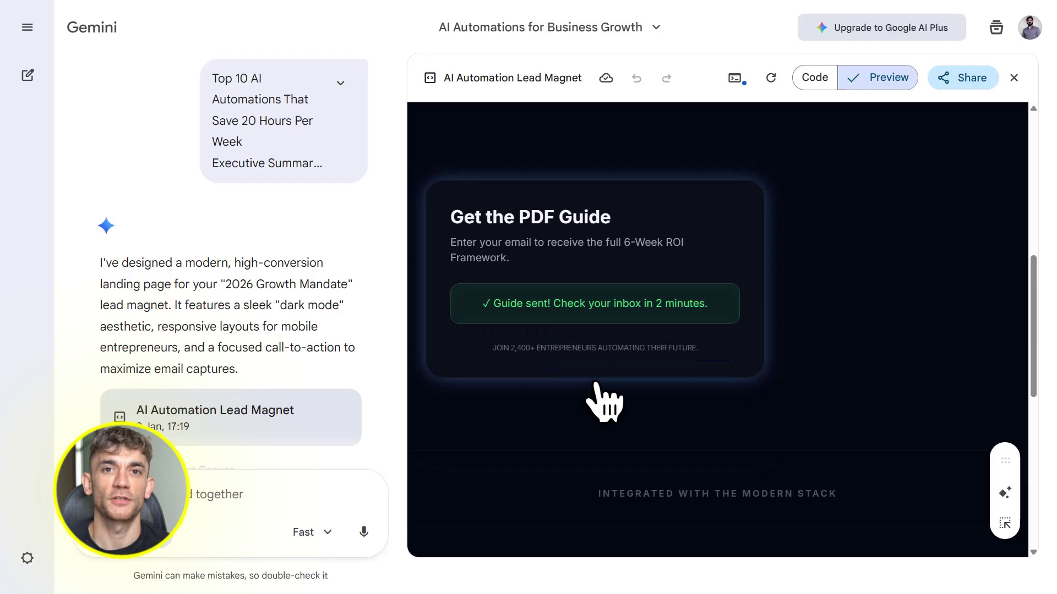
pyautogui.moveTo(494, 306); pyautogui.dragTo(663, 314)
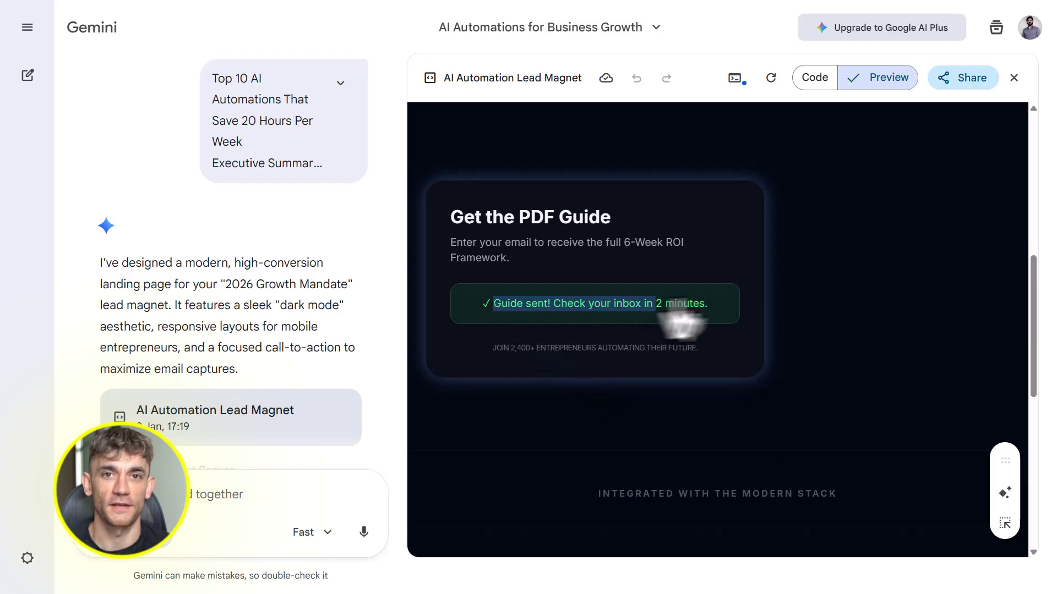
pyautogui.click(729, 319)
# Scroll through the page sections, noting the 6-Week ROI Framework and Limited Release: 2026 Strategy Guide
pyautogui.scroll(-8, 804, 419)
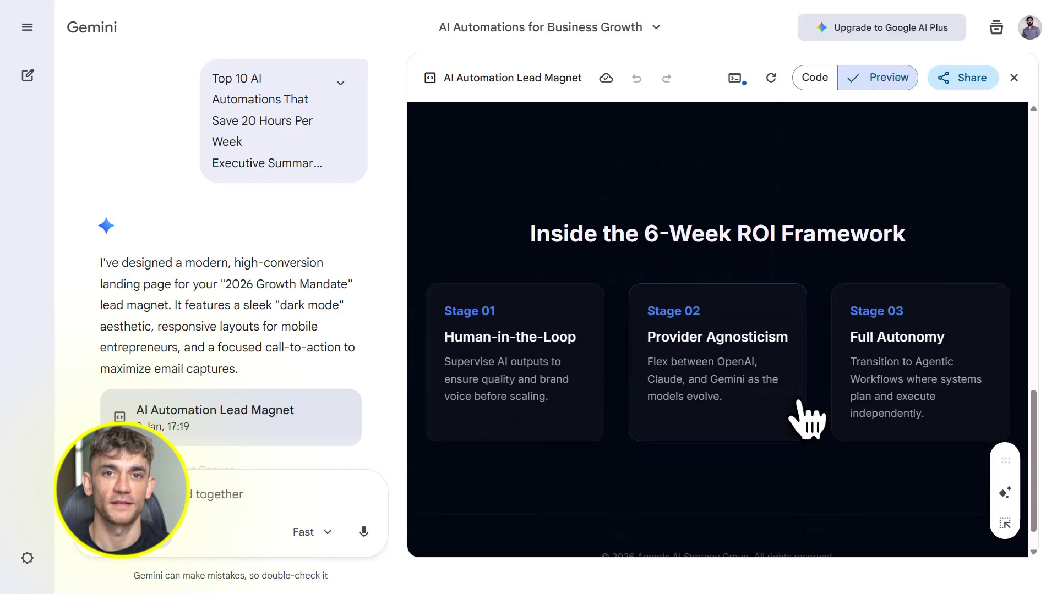
pyautogui.moveTo(518, 242); pyautogui.dragTo(915, 241)
pyautogui.click(906, 270)
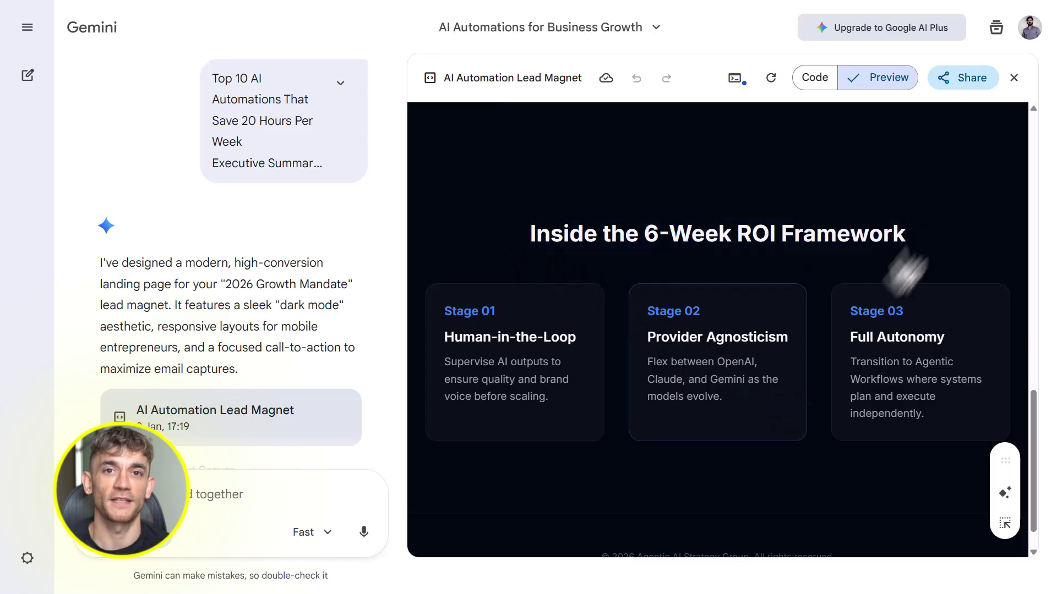
pyautogui.scroll(-1, 804, 396)
pyautogui.scroll(15, 805, 396)
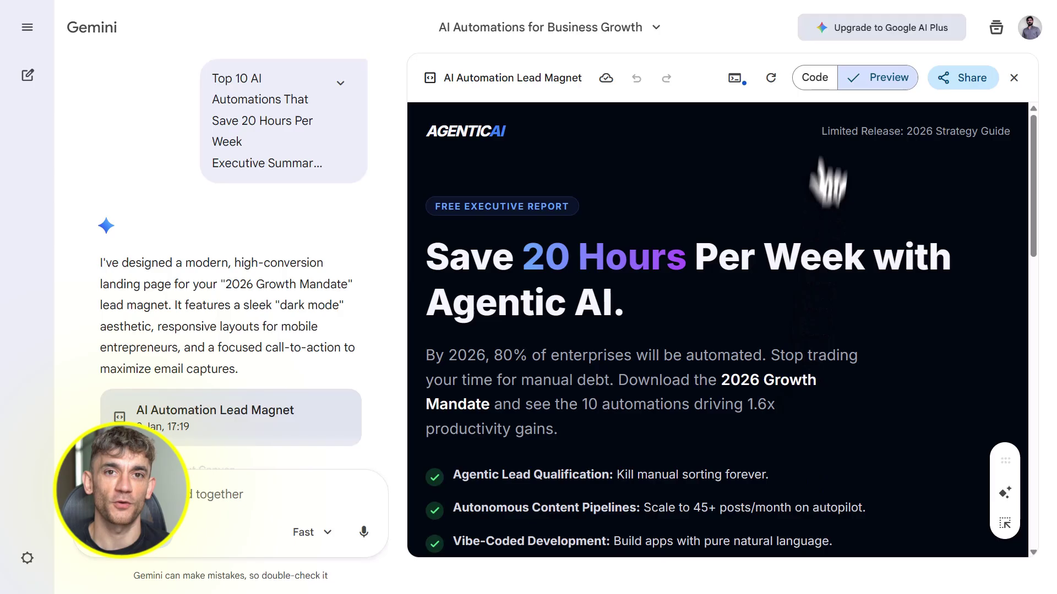
pyautogui.moveTo(822, 133); pyautogui.dragTo(995, 133)
pyautogui.click(1021, 135)
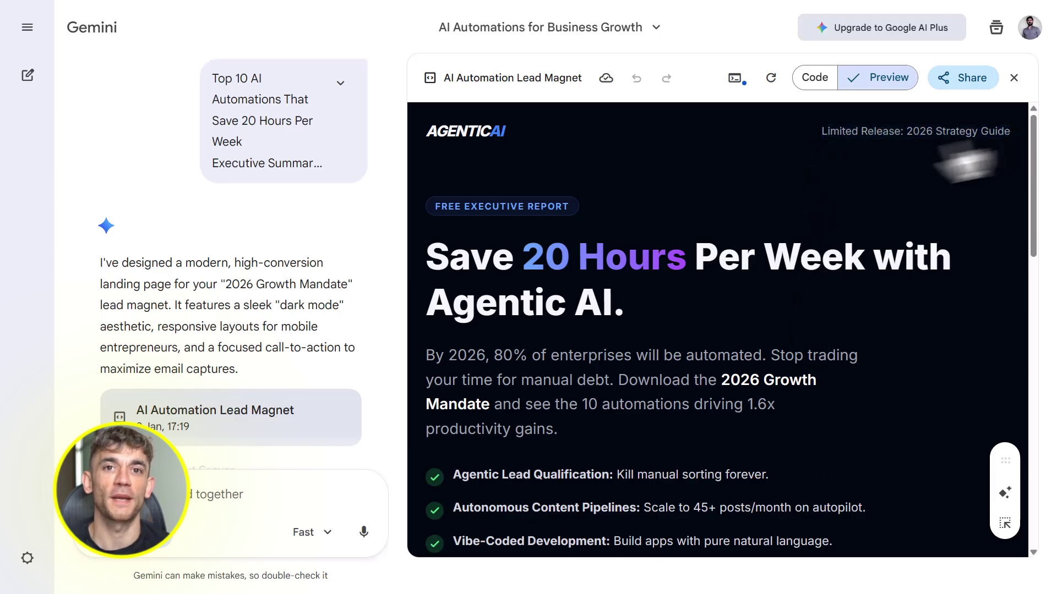
pyautogui.moveTo(435, 265); pyautogui.dragTo(627, 314)
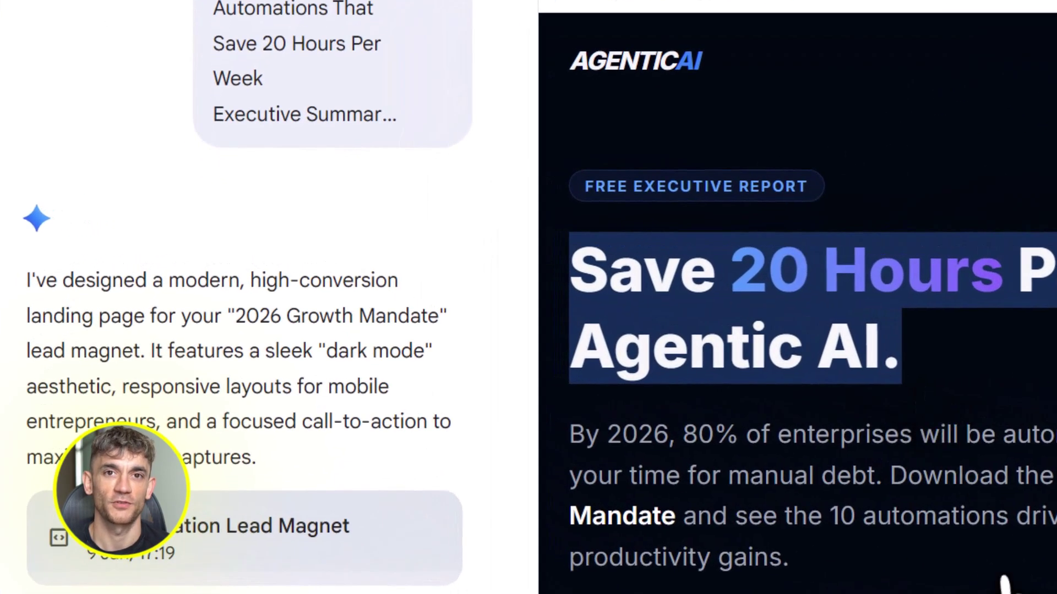
pyautogui.scroll(-15, 875, 402)
pyautogui.scroll(-10, 1009, 585)
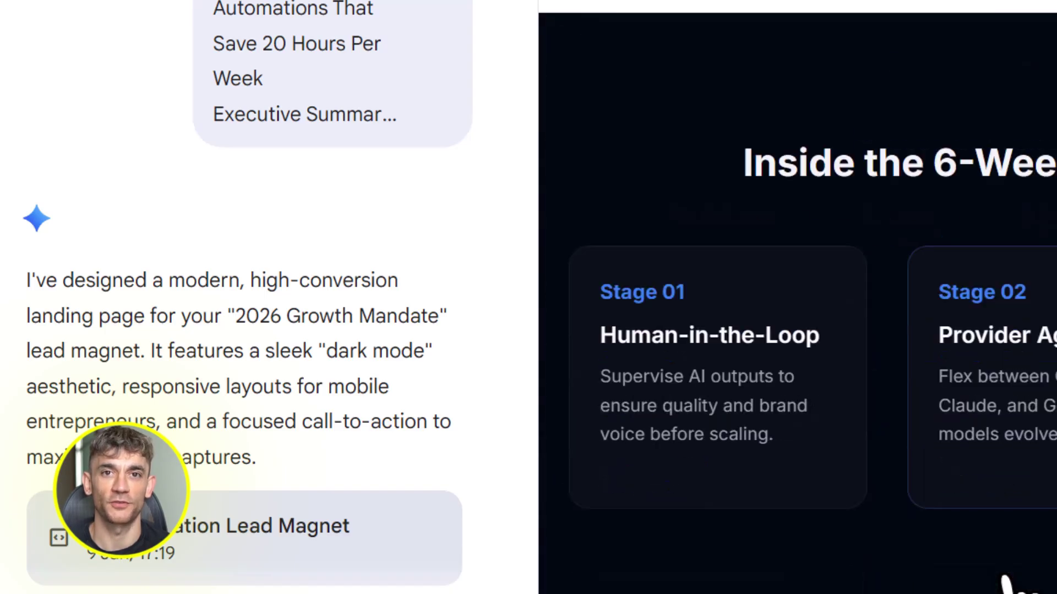
pyautogui.scroll(20, 1008, 585)
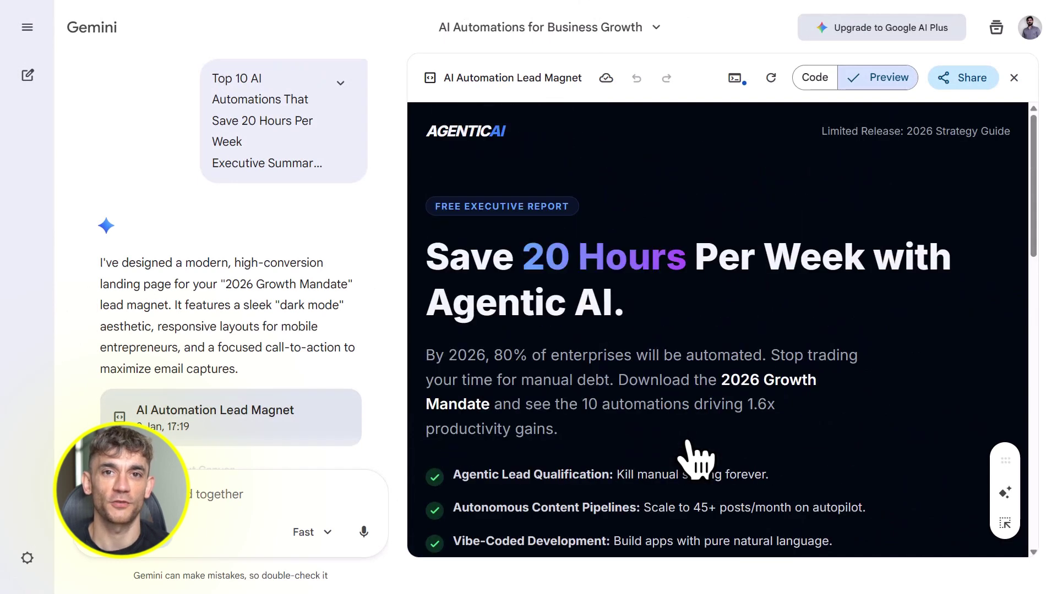
pyautogui.scroll(-12, 696, 460)
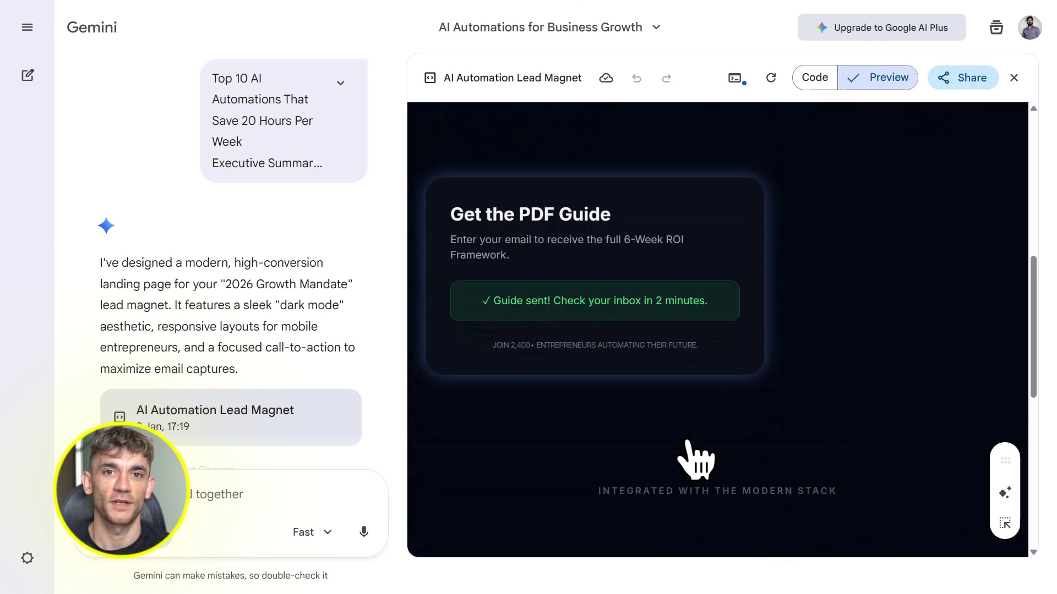
# Paste and send the 30-day AI mastery plan prompt to the notebook chat
pyautogui.scroll(-8, 696, 459)
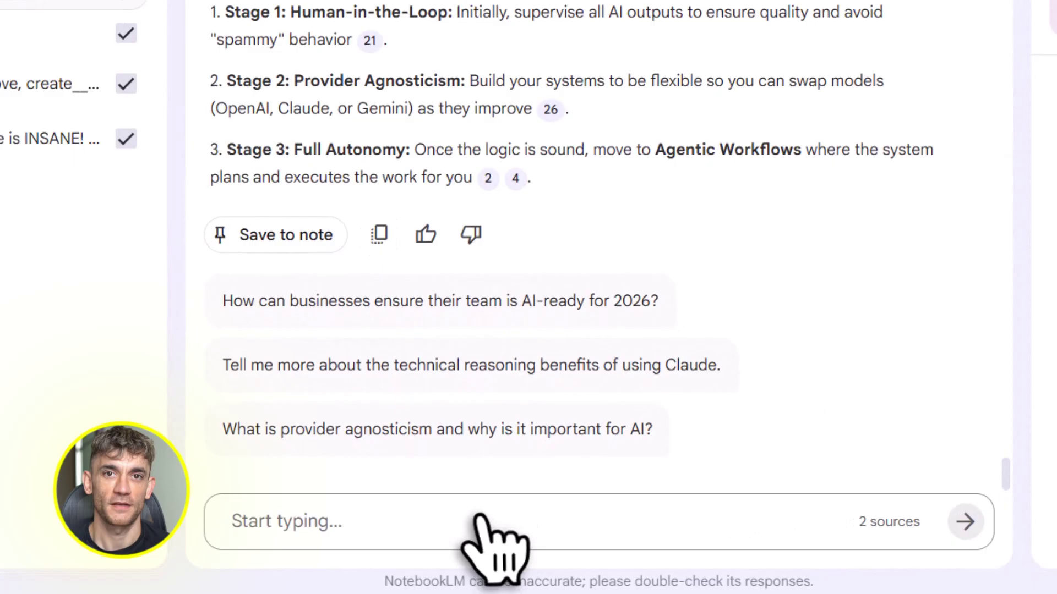
pyautogui.write('Create a 30-day AI mastery plan using my sources.  Week 1: Fundamentals Week 2: Intermediate automations Week 3: Workflows and dashboards Week 4: Advanced integrations and scaling  Include suggested quizzes, infographics, and mini-projects.')
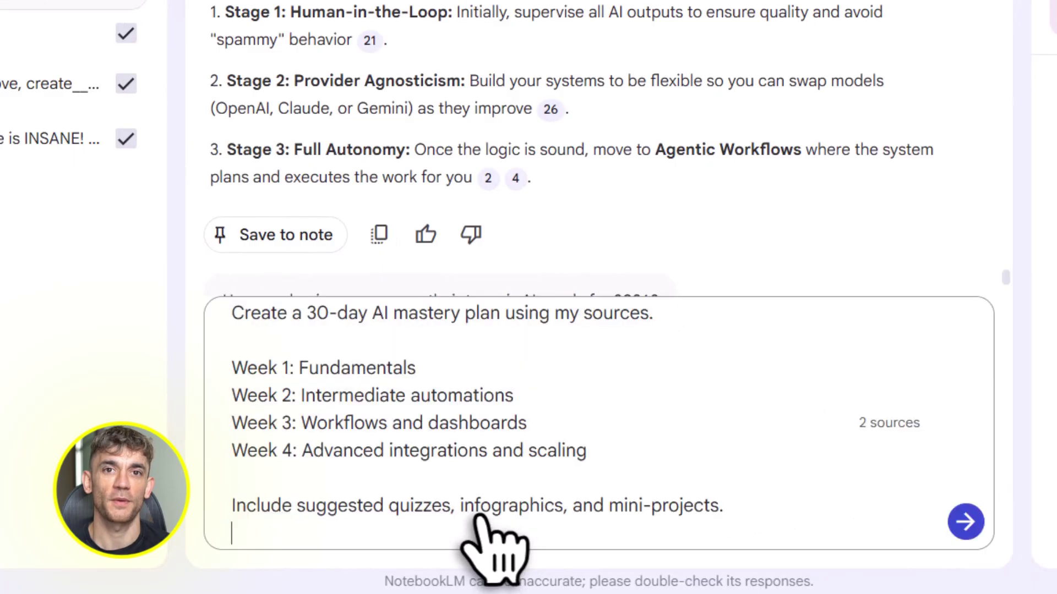
pyautogui.click(966, 521)
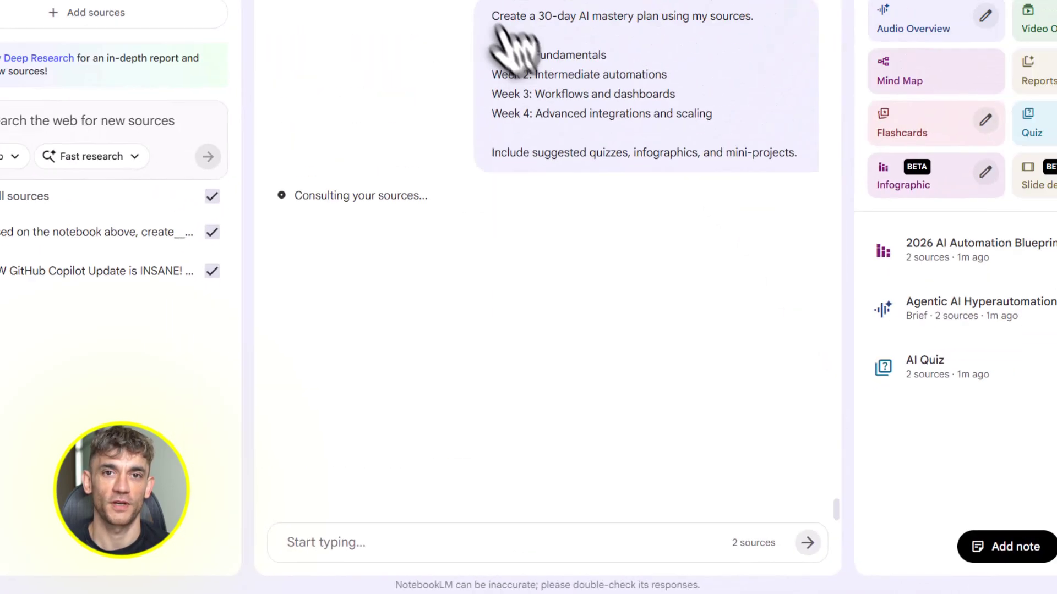
# Review the prompt's Week 1 through Week 4 lines
pyautogui.scroll(1, 663, 157)
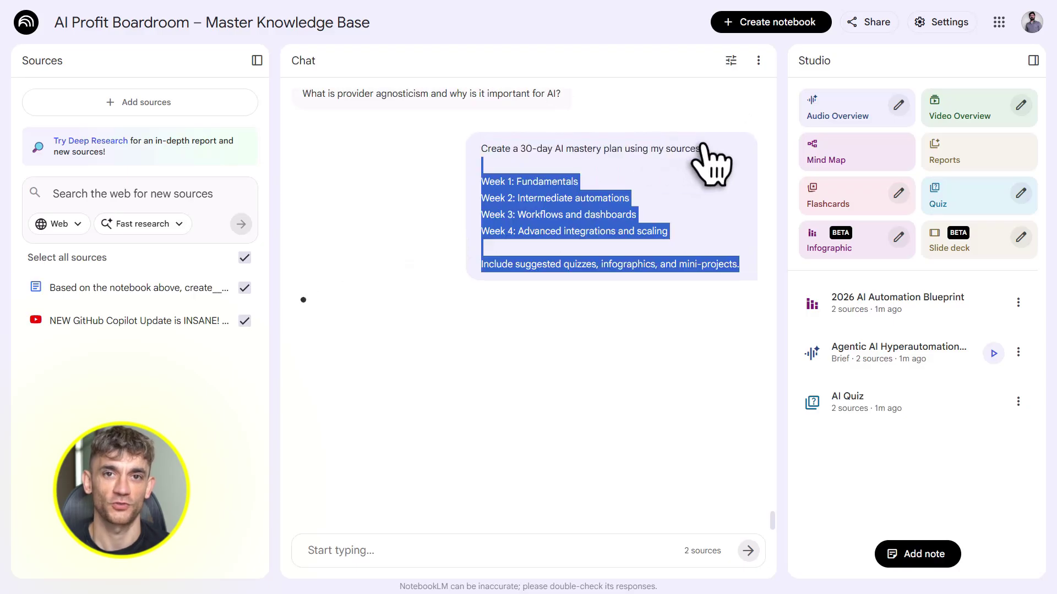
pyautogui.click(480, 181)
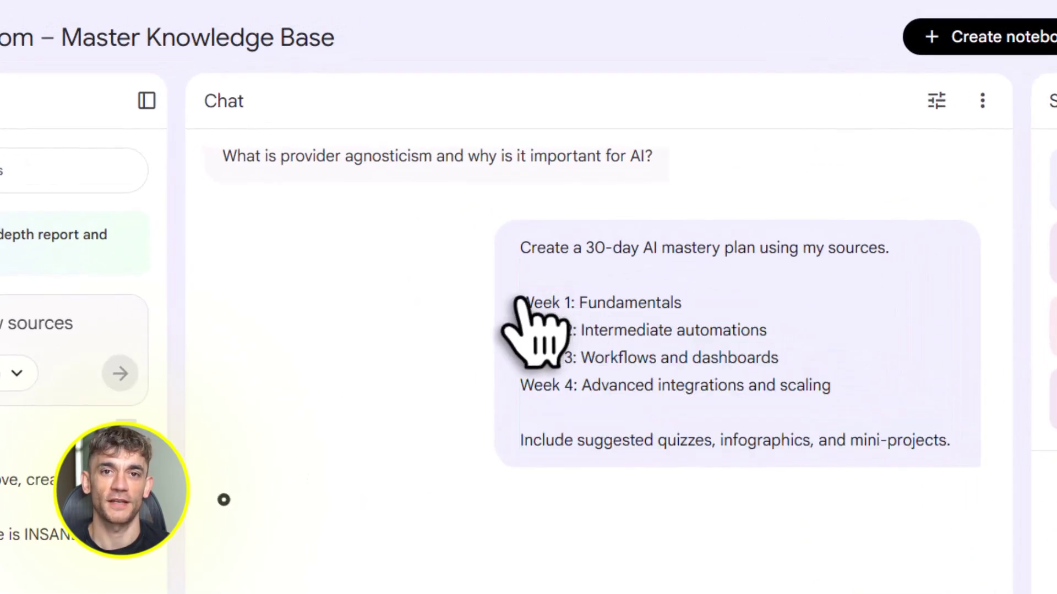
pyautogui.moveTo(520, 301); pyautogui.dragTo(699, 315)
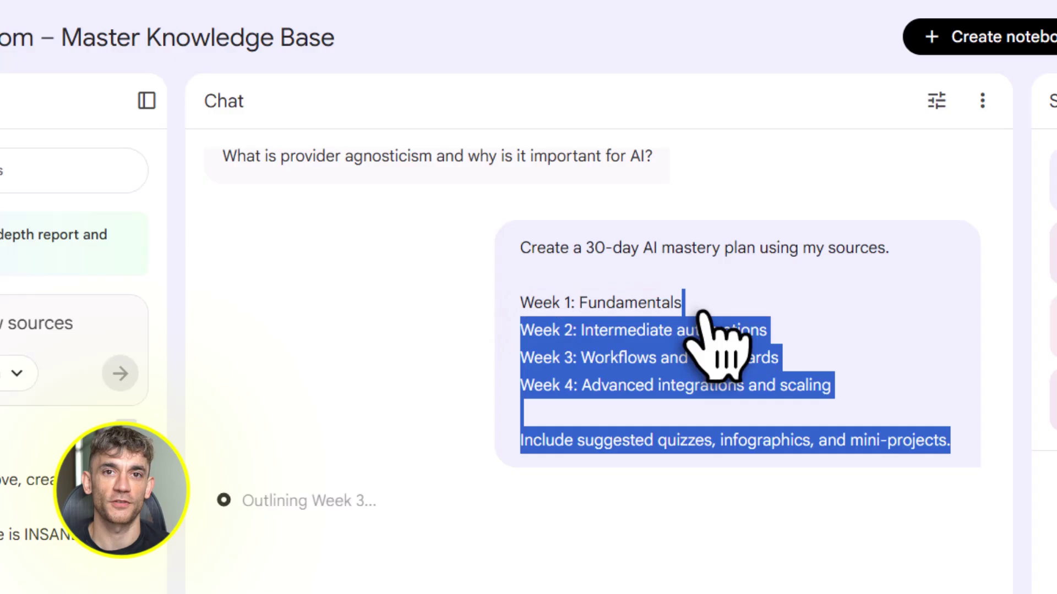
pyautogui.click(703, 313)
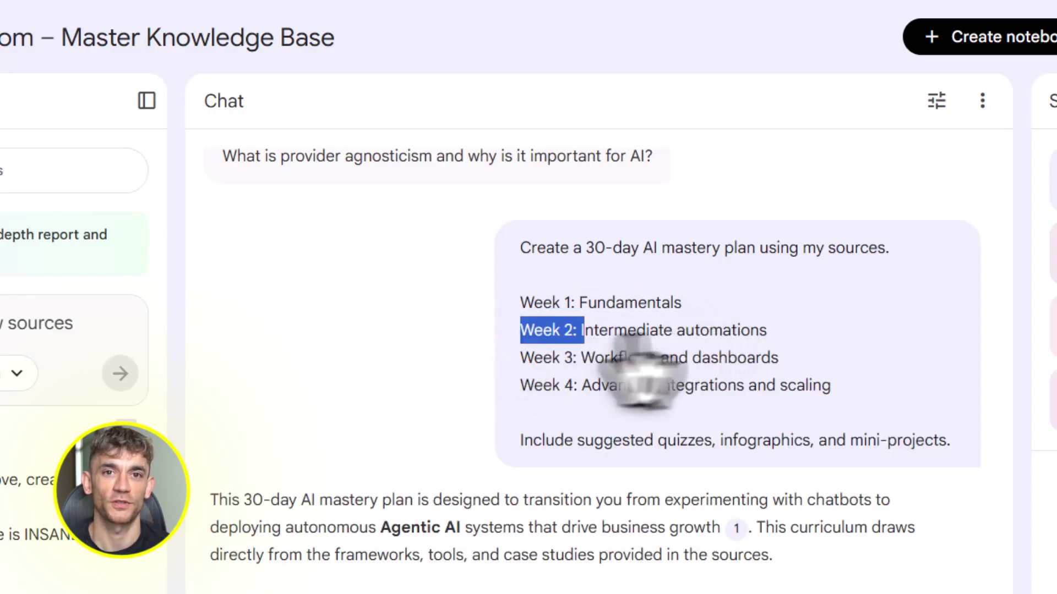
pyautogui.moveTo(722, 330); pyautogui.dragTo(748, 355)
pyautogui.click(761, 342)
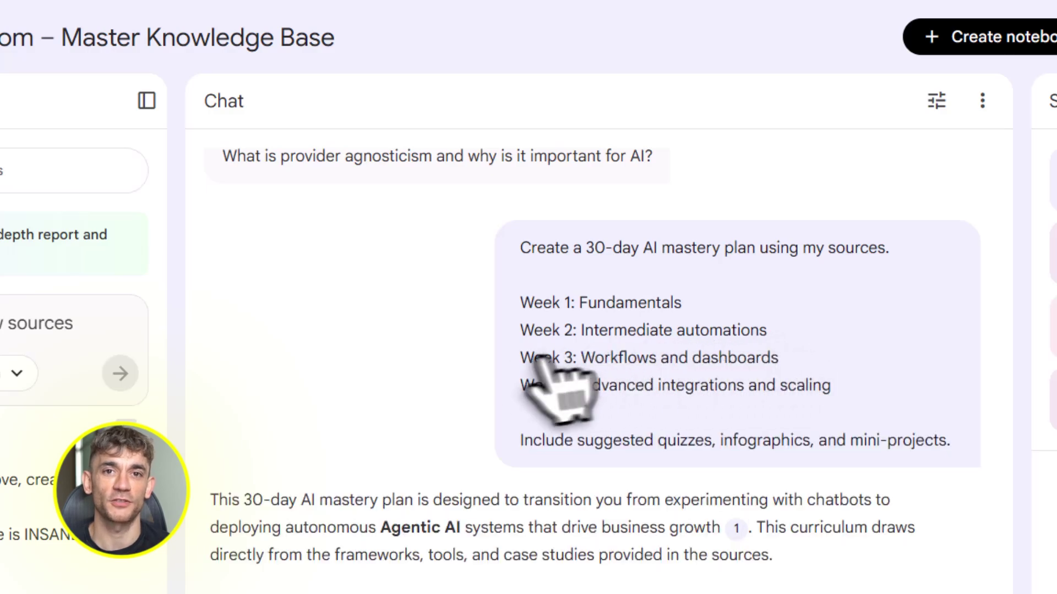
pyautogui.moveTo(520, 360); pyautogui.dragTo(792, 355)
pyautogui.click(786, 355)
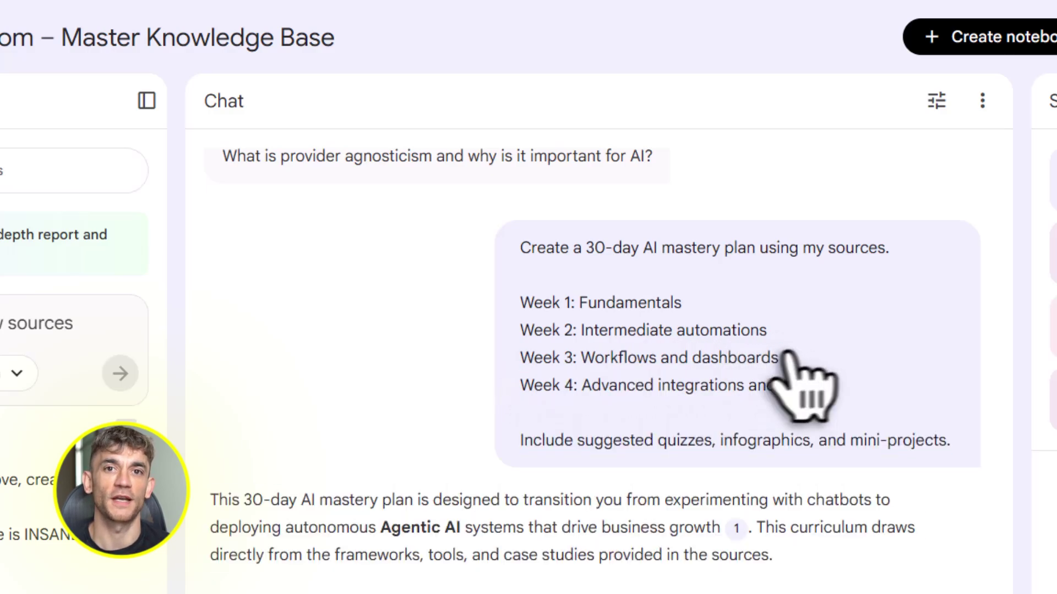
pyautogui.moveTo(522, 386); pyautogui.dragTo(854, 420)
pyautogui.click(793, 465)
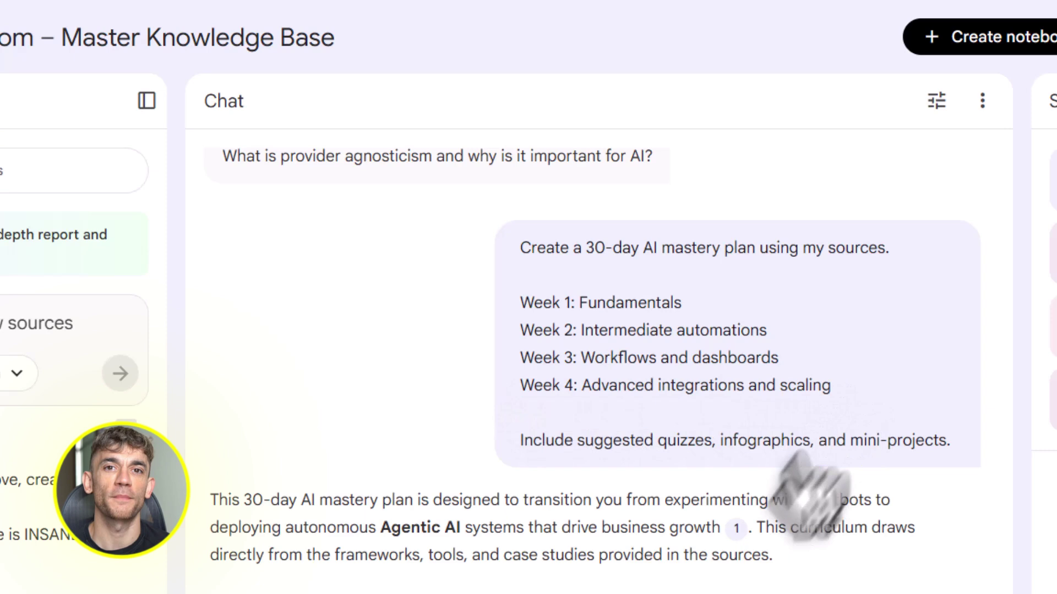
# Scroll through the four-week plan answer down to the Mastery Summary Table
pyautogui.scroll(-15, 765, 529)
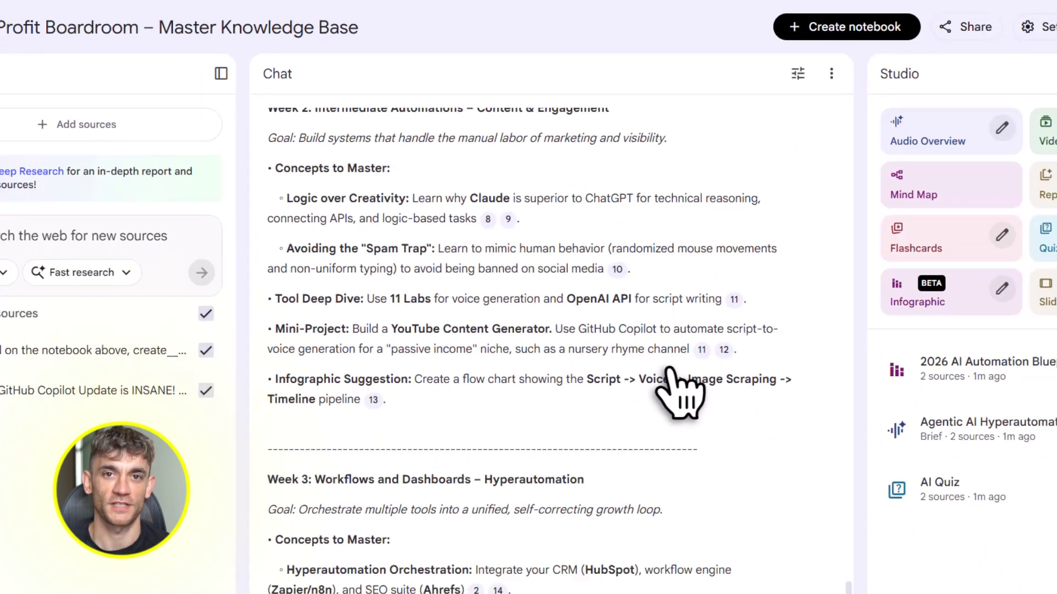
pyautogui.scroll(-5, 668, 370)
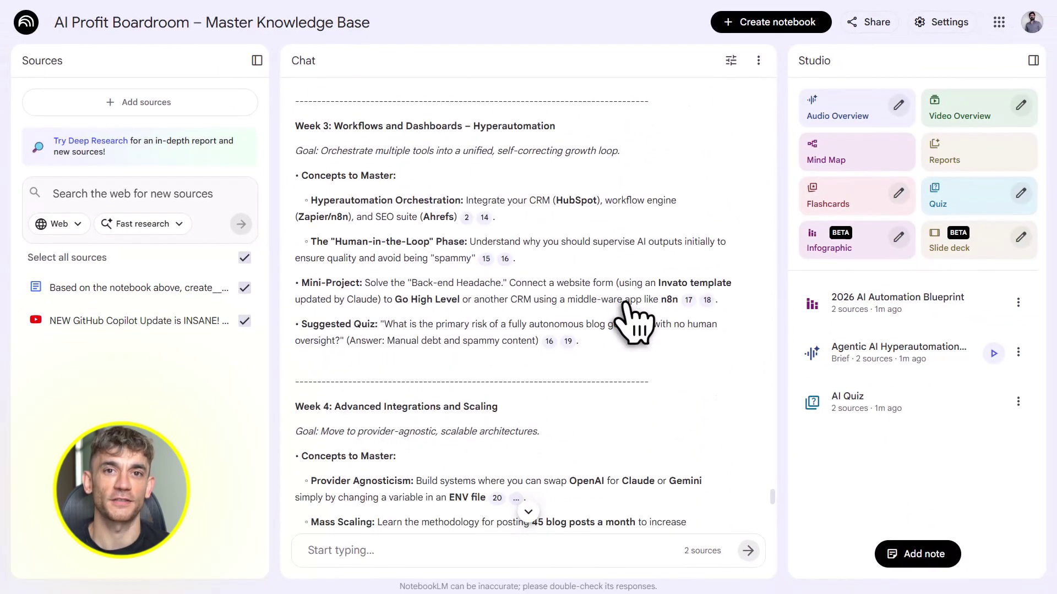
pyautogui.scroll(-6, 628, 308)
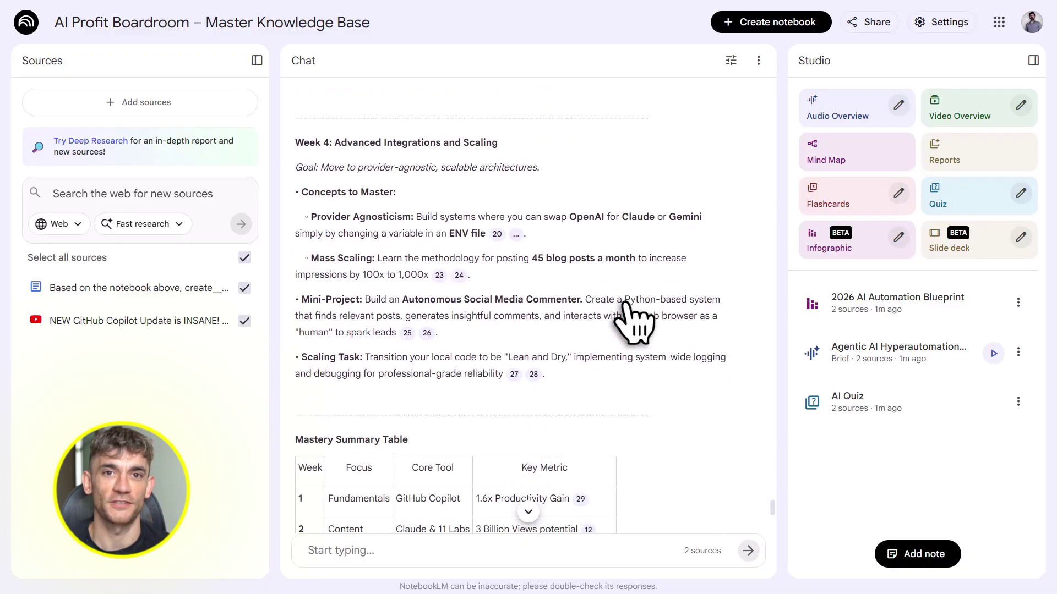
pyautogui.scroll(-6, 633, 324)
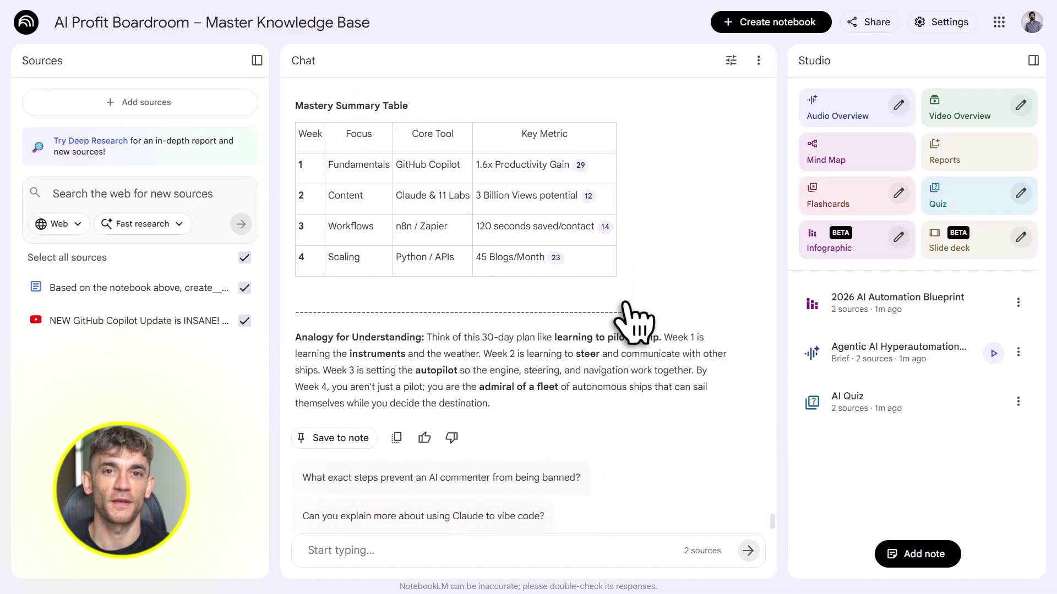
pyautogui.scroll(3, 633, 325)
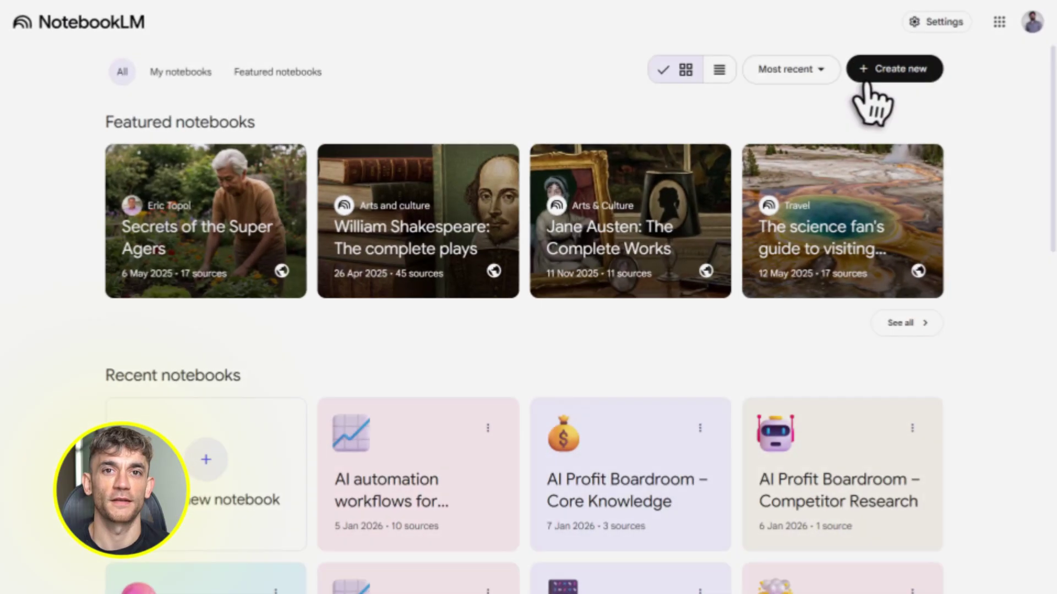
# Create a new notebook titled 'AI Profit Boardroom – Master Knowledge Base'
pyautogui.click(869, 74)
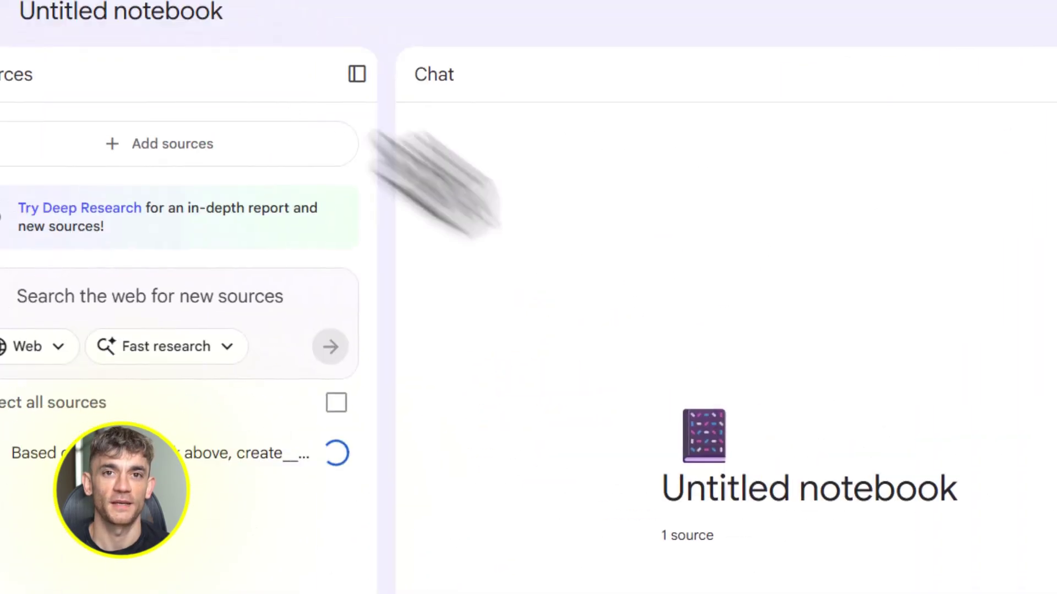
pyautogui.click(193, 13)
pyautogui.write('AI Profit Boardroom – Master Knowledge Base')
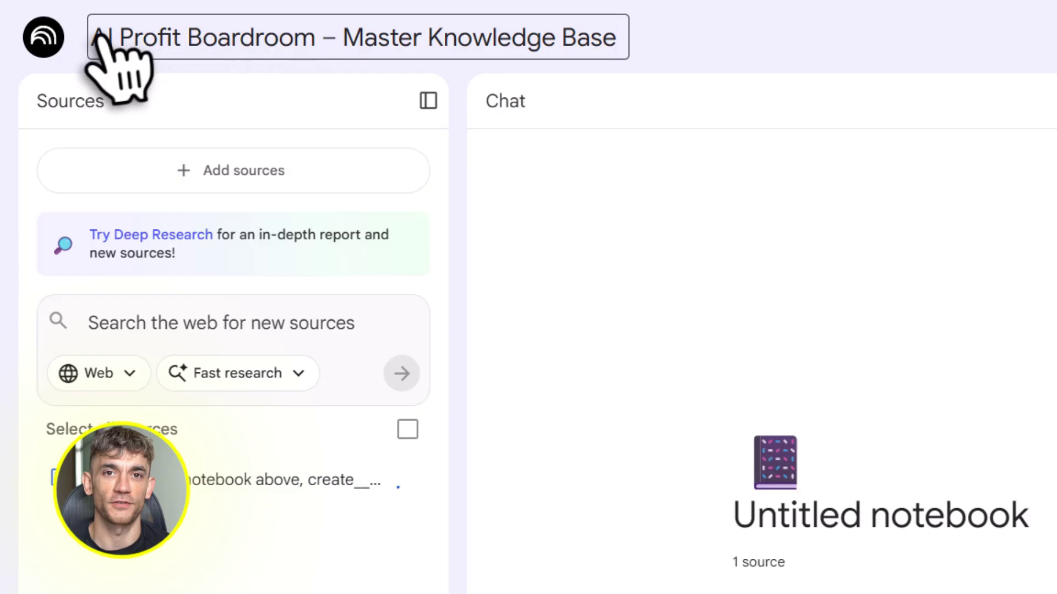
pyautogui.moveTo(99, 36); pyautogui.dragTo(601, 54)
pyautogui.click(804, 337)
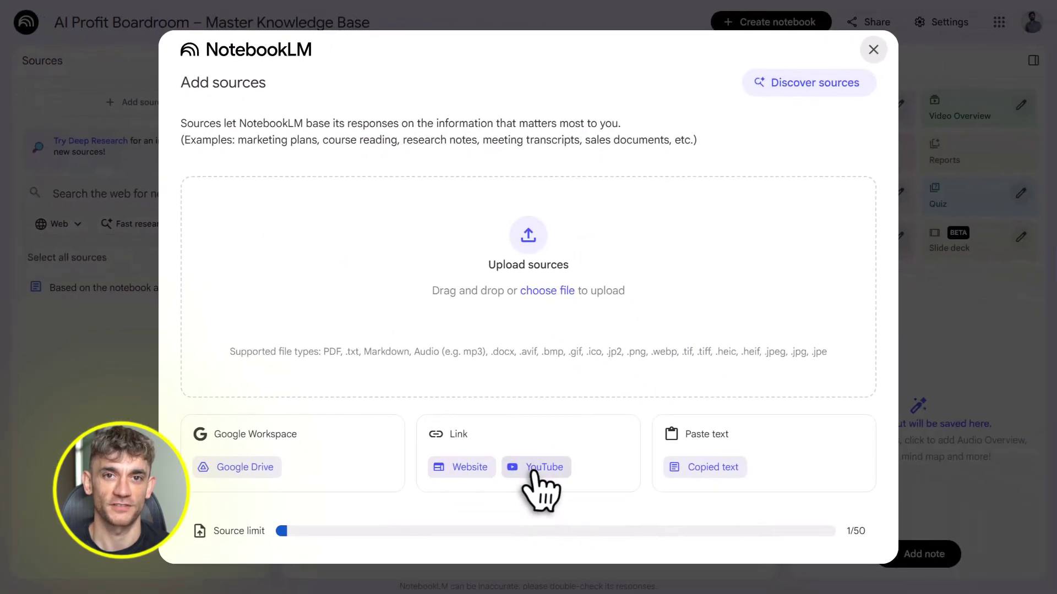
# Add the GitHub Copilot update YouTube video as a source by its link
pyautogui.click(537, 488)
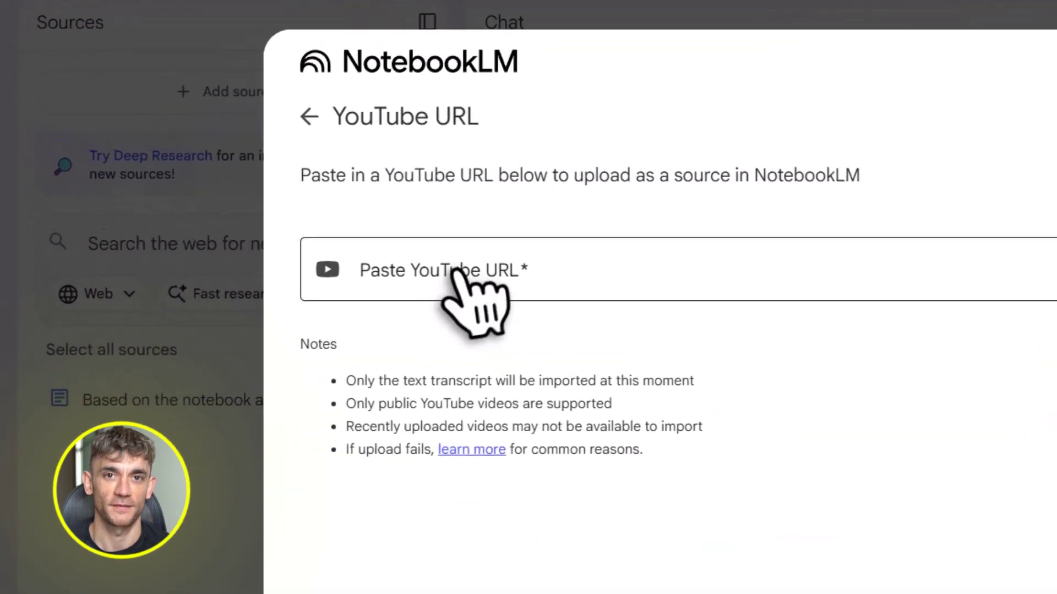
pyautogui.click(458, 350)
pyautogui.hotkey('ctrl', 'v')
pyautogui.click(844, 506)
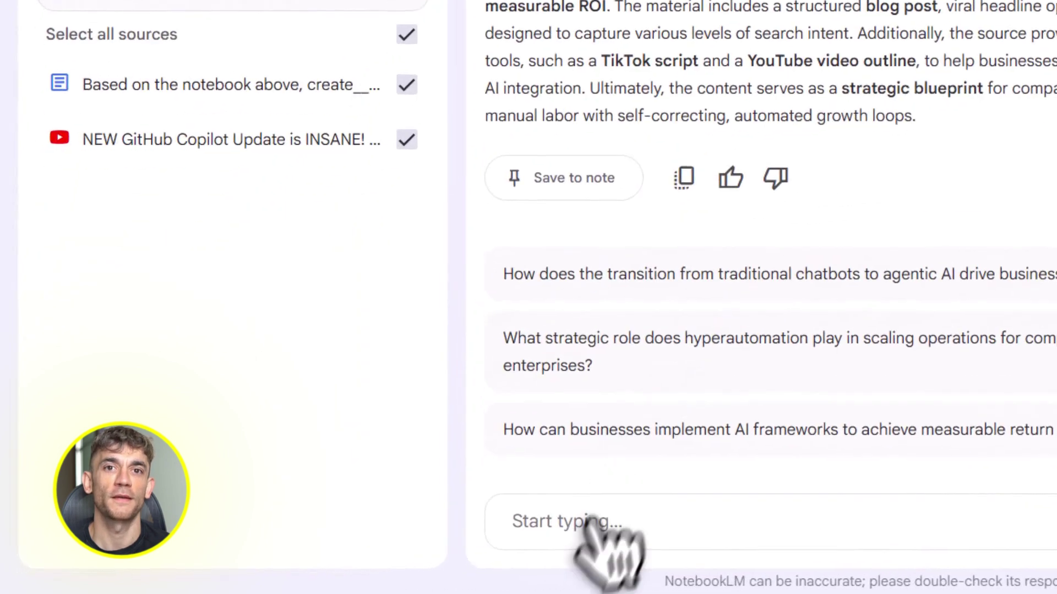
# Send the multi-line summary prompt and review its Core principles and sources-only items
pyautogui.click(352, 551)
pyautogui.write('Summarize all uploaded sources into: 1) Core principles 2) Key automations 3) Common member pain points 4) Proven wins and results Only use the provided sources.')
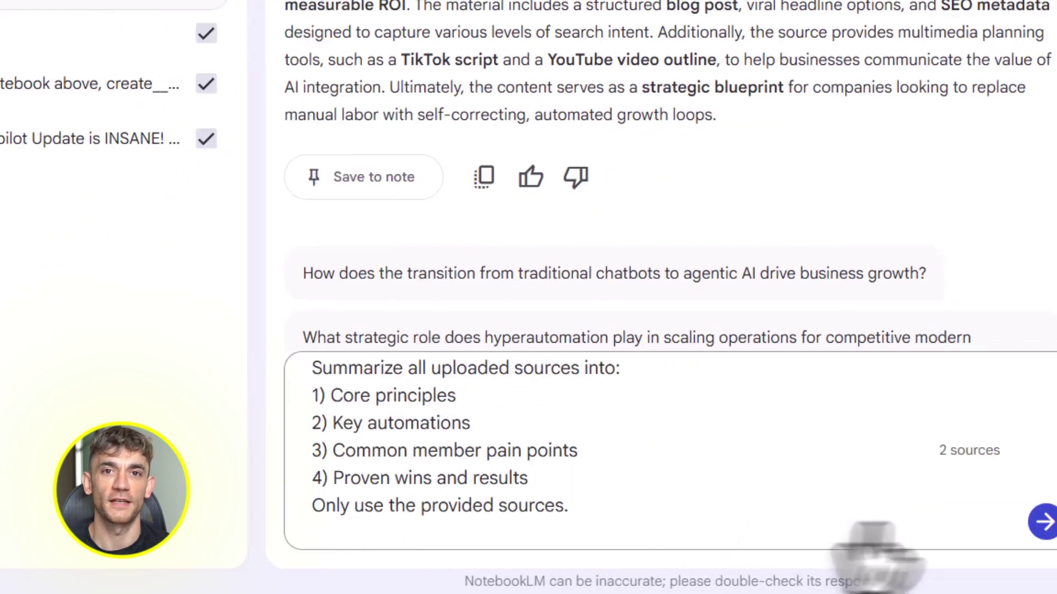
pyautogui.click(748, 550)
pyautogui.moveTo(576, 104); pyautogui.dragTo(746, 115)
pyautogui.moveTo(602, 158); pyautogui.dragTo(658, 161)
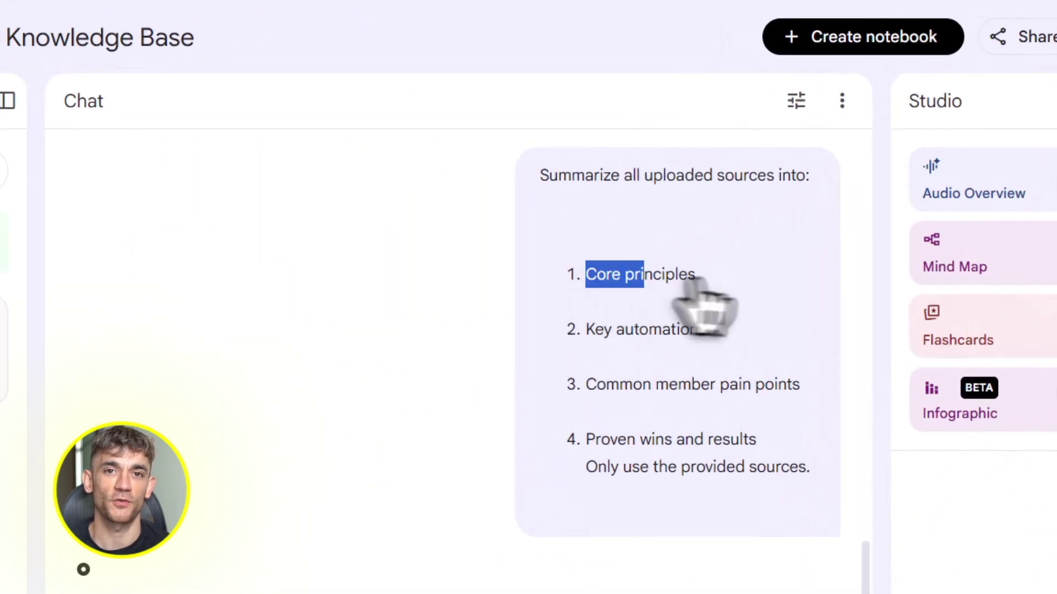
pyautogui.click(591, 347)
pyautogui.moveTo(587, 439); pyautogui.dragTo(804, 465)
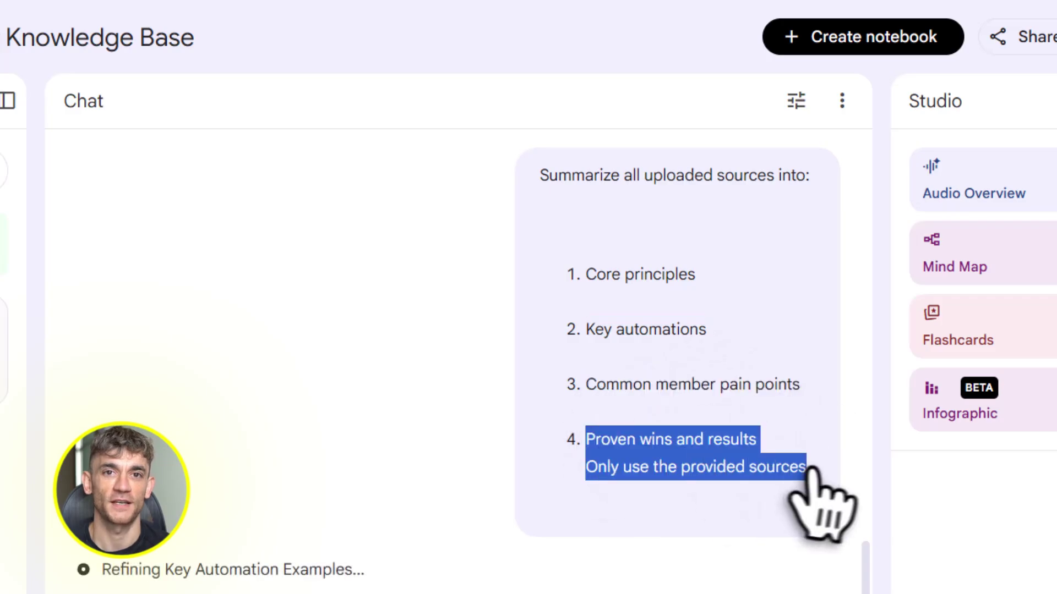
pyautogui.click(803, 465)
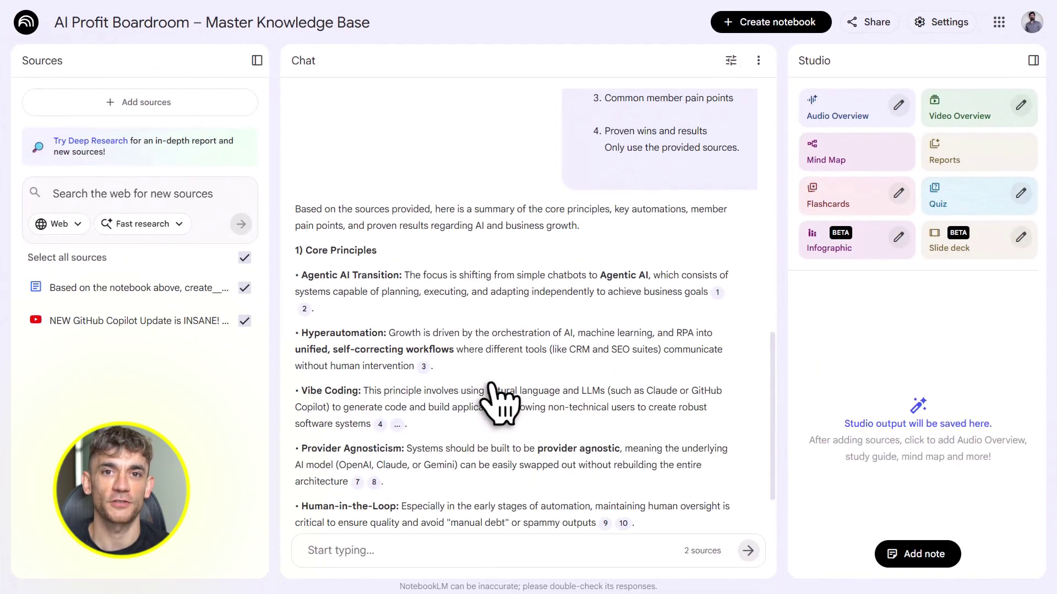
# Scroll through the four-section summary and paste the top-5 time-saving automations question
pyautogui.scroll(-10, 495, 401)
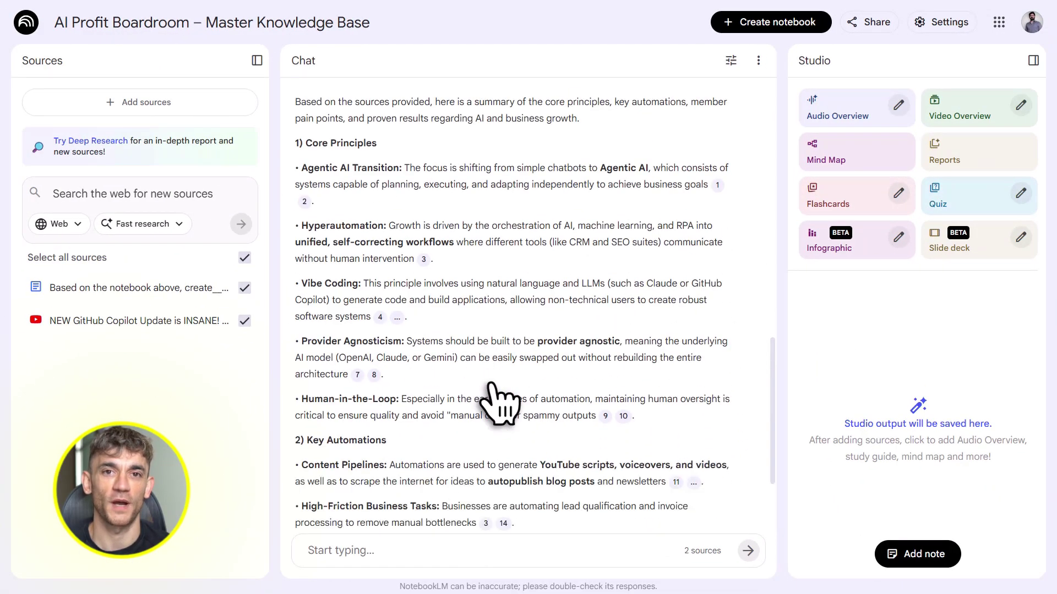
pyautogui.scroll(-10, 491, 388)
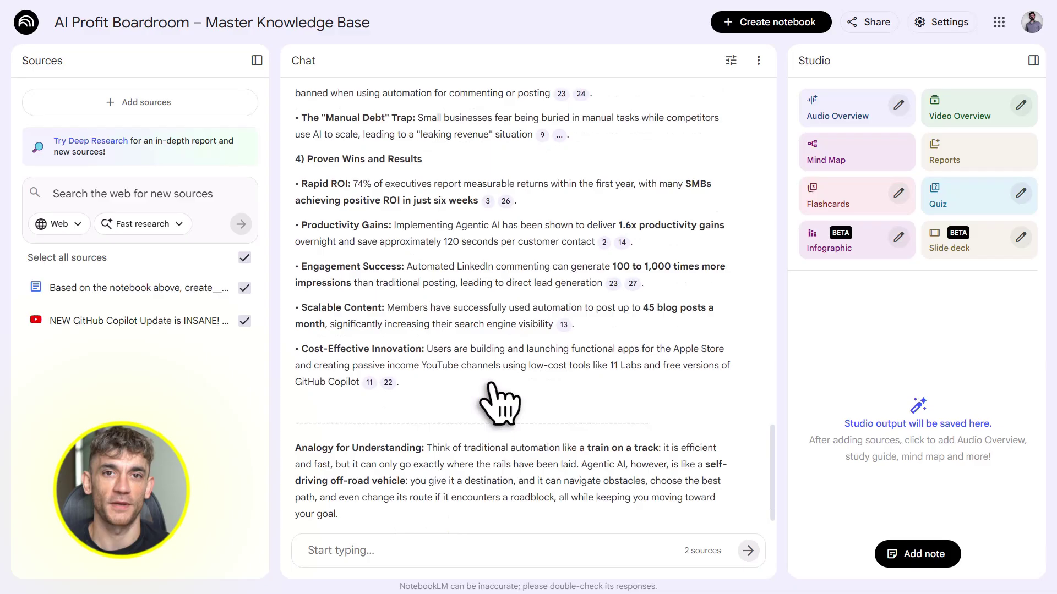
pyautogui.scroll(15, 498, 402)
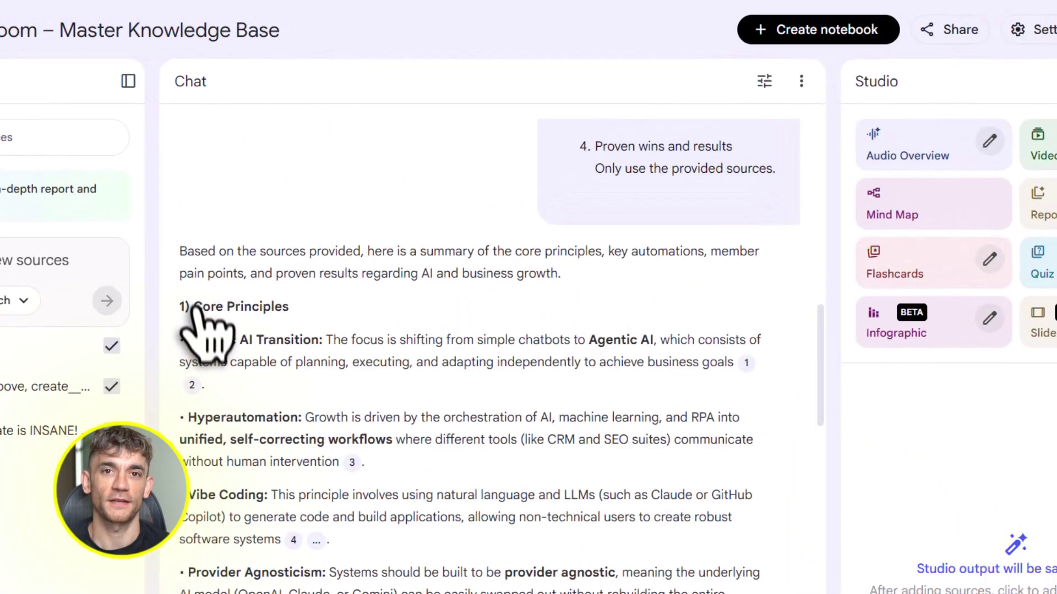
pyautogui.scroll(-10, 241, 586)
pyautogui.scroll(-10, 337, 498)
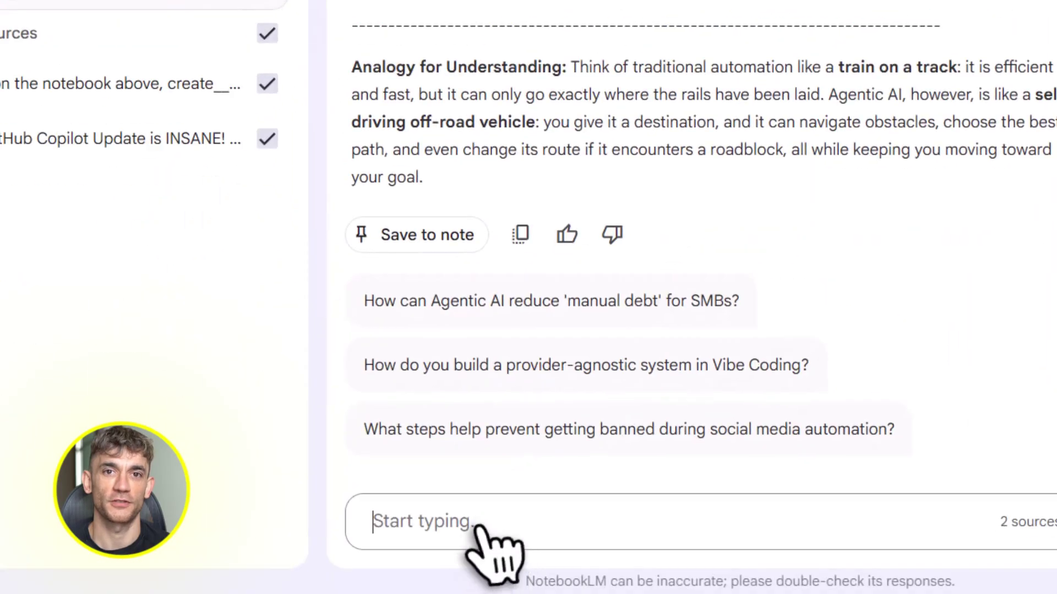
pyautogui.write('Based on my sources, what are the top 5 AI automations that saved members the most time? Include examples.')
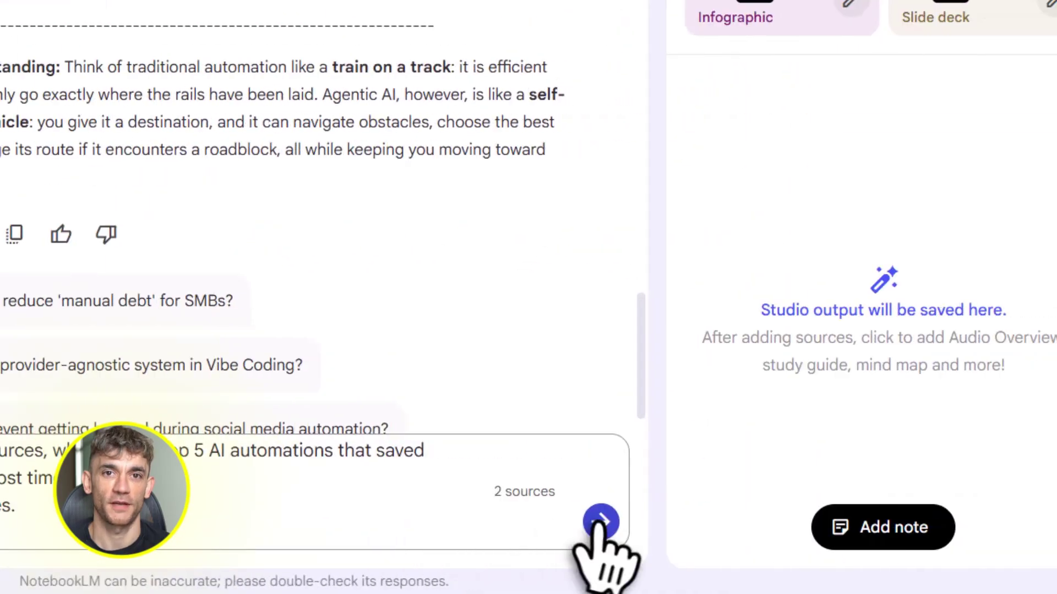
# Send the top-5 automations question and review the answer, including the GitHub Copilot example
pyautogui.click(600, 523)
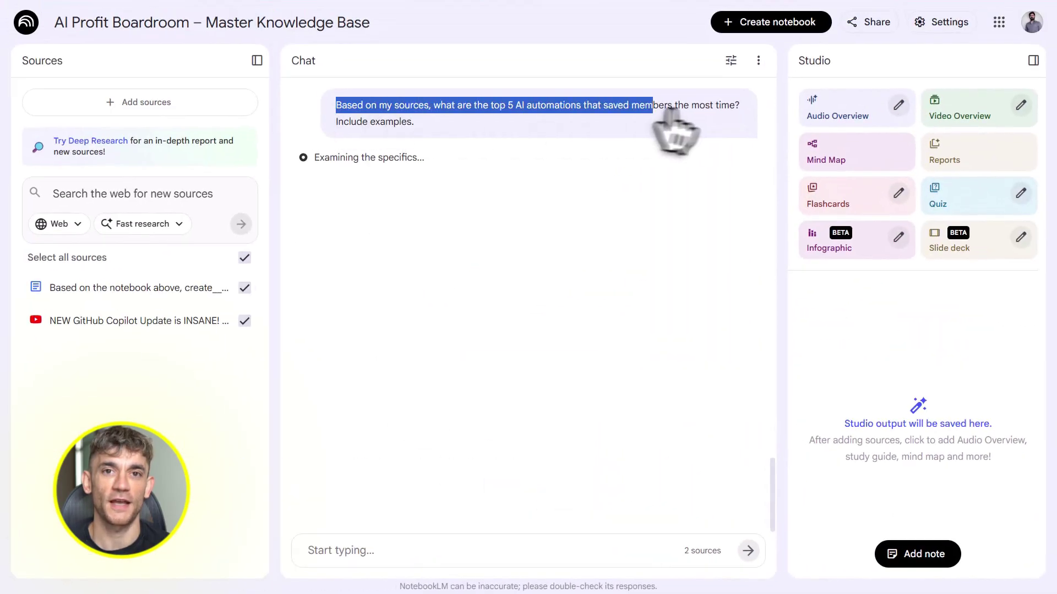
pyautogui.tripleClick(351, 118)
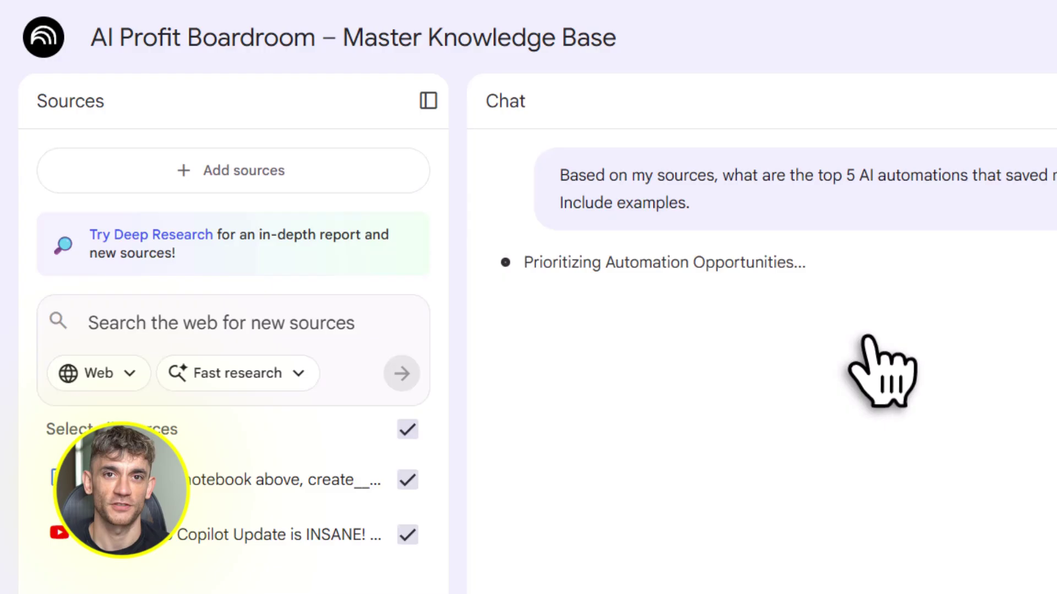
pyautogui.scroll(-4, 932, 355)
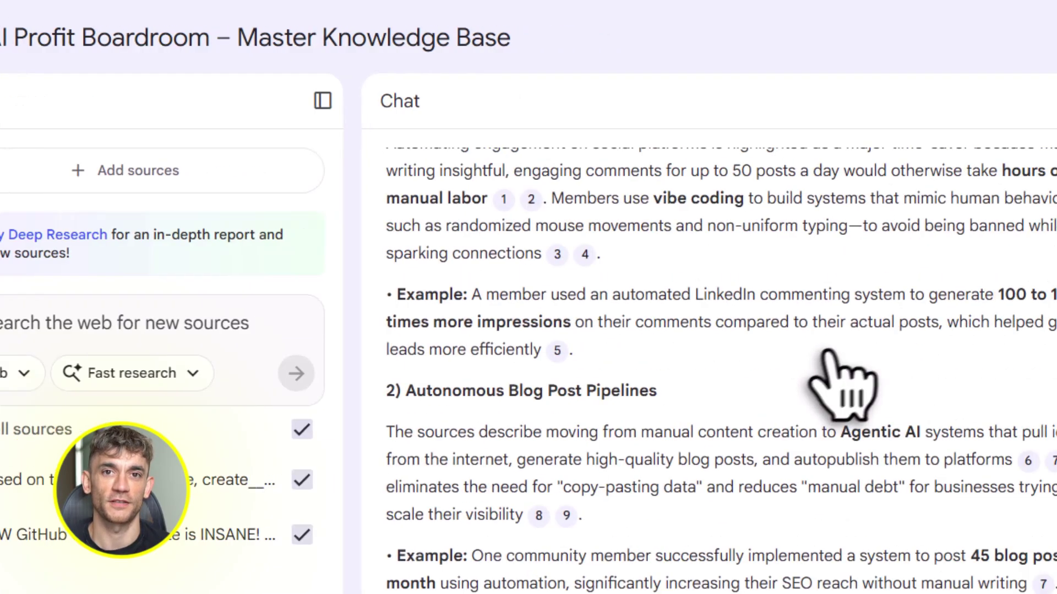
pyautogui.moveTo(1056, 295); pyautogui.dragTo(1056, 295)
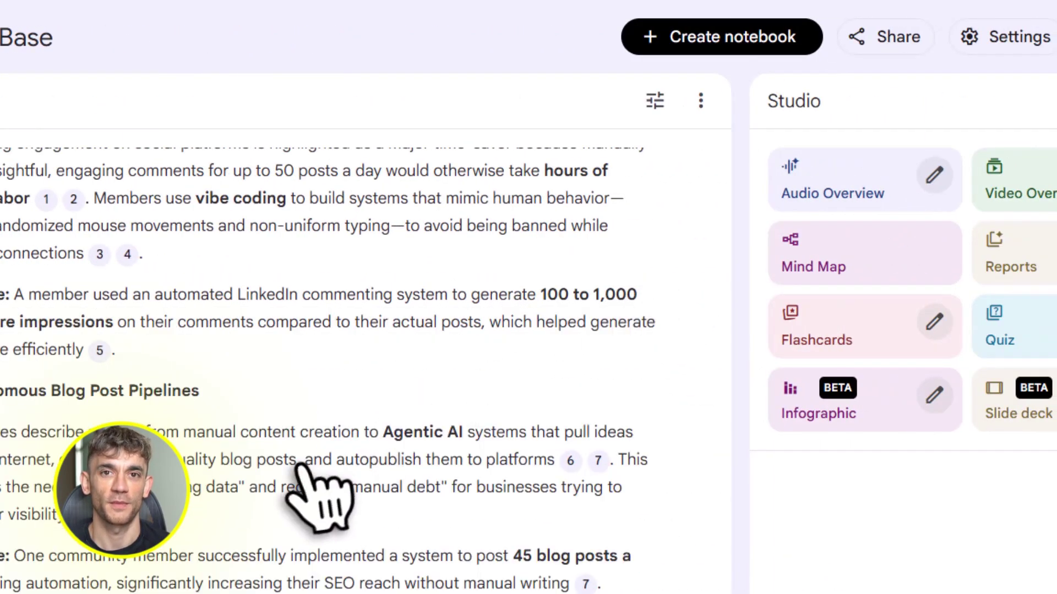
pyautogui.scroll(-10, 301, 465)
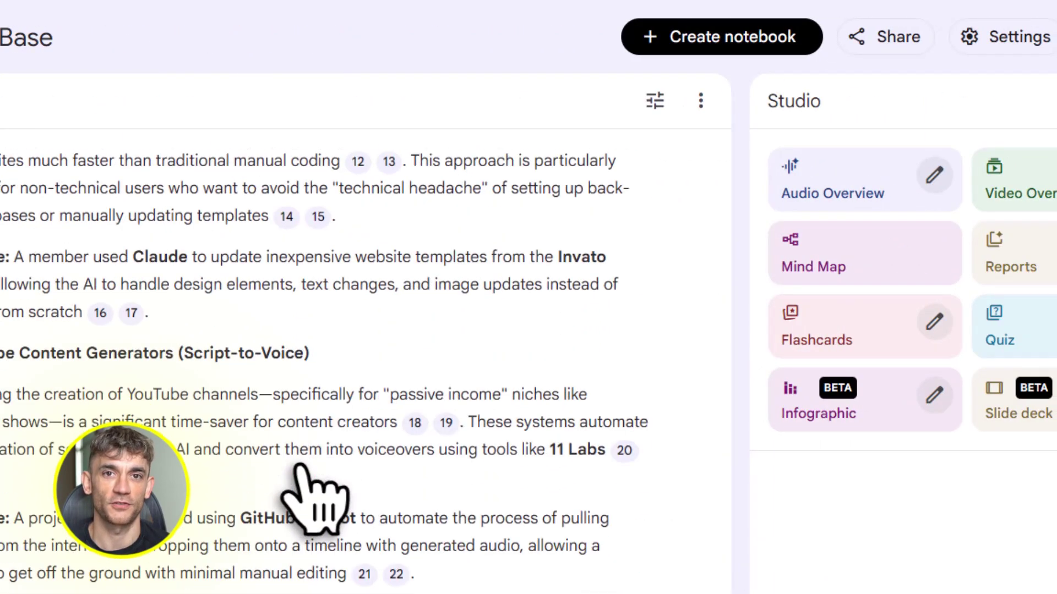
pyautogui.moveTo(246, 520); pyautogui.dragTo(526, 550)
pyautogui.scroll(8, 307, 561)
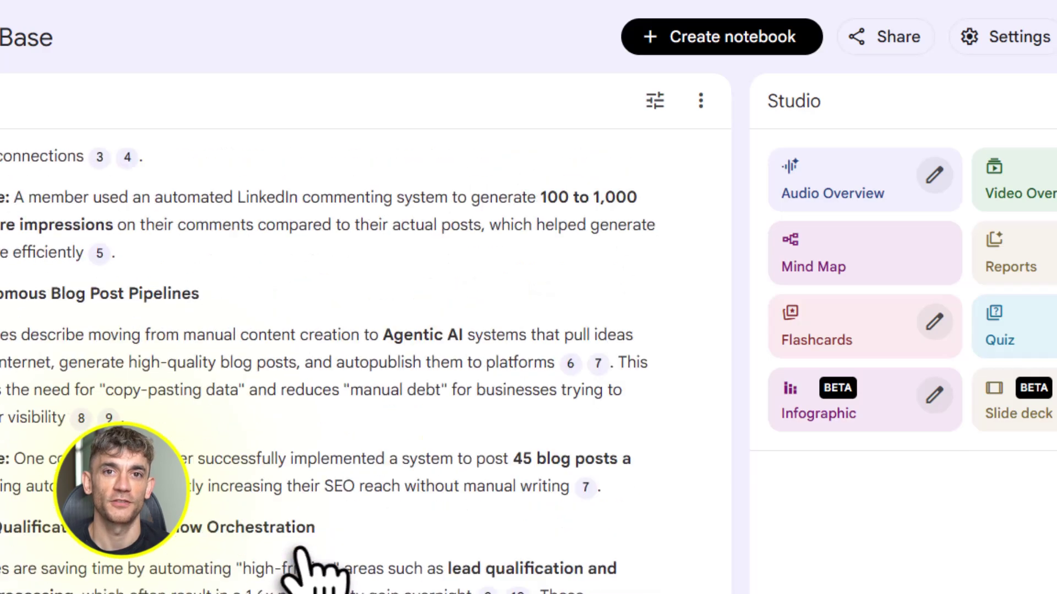
pyautogui.scroll(-8, 308, 567)
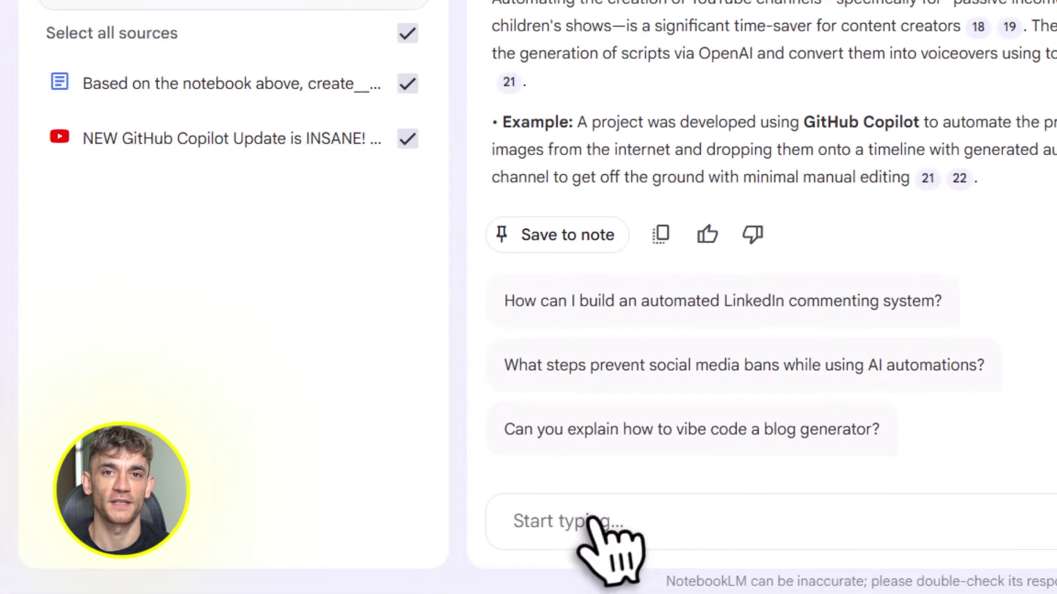
# Ask where each of the five automations comes from in the sources
pyautogui.click(605, 548)
pyautogui.write('Where exactly in my sources does each automation come from?')
pyautogui.rightClick(628, 517)
pyautogui.click(683, 522)
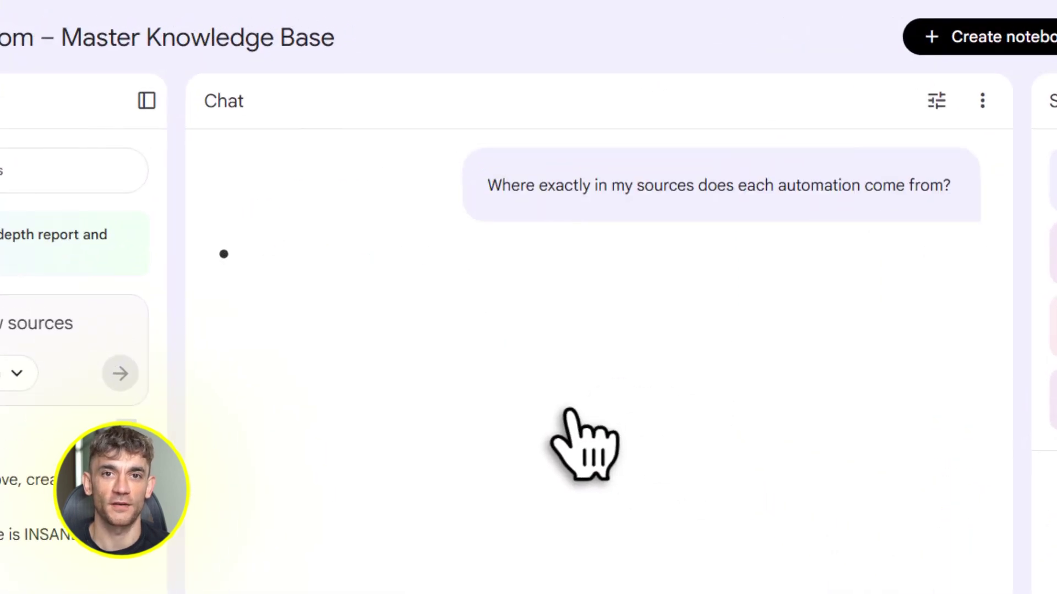
# Review the origin explanations, including the Instagram auto-commenter source and 45 blog posts result
pyautogui.moveTo(230, 330); pyautogui.dragTo(621, 329)
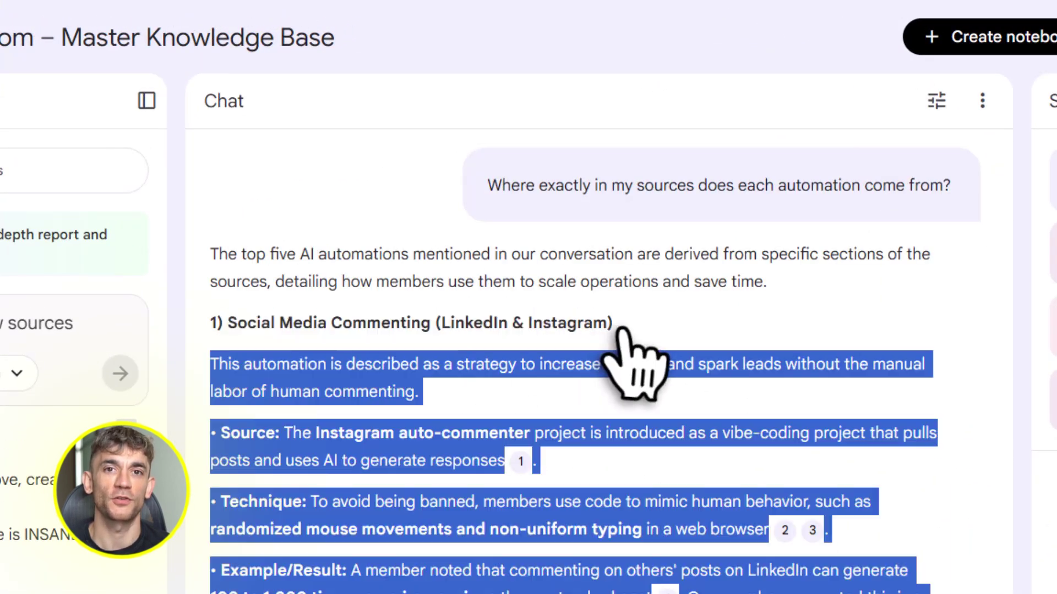
pyautogui.click(610, 324)
pyautogui.scroll(-2, 573, 401)
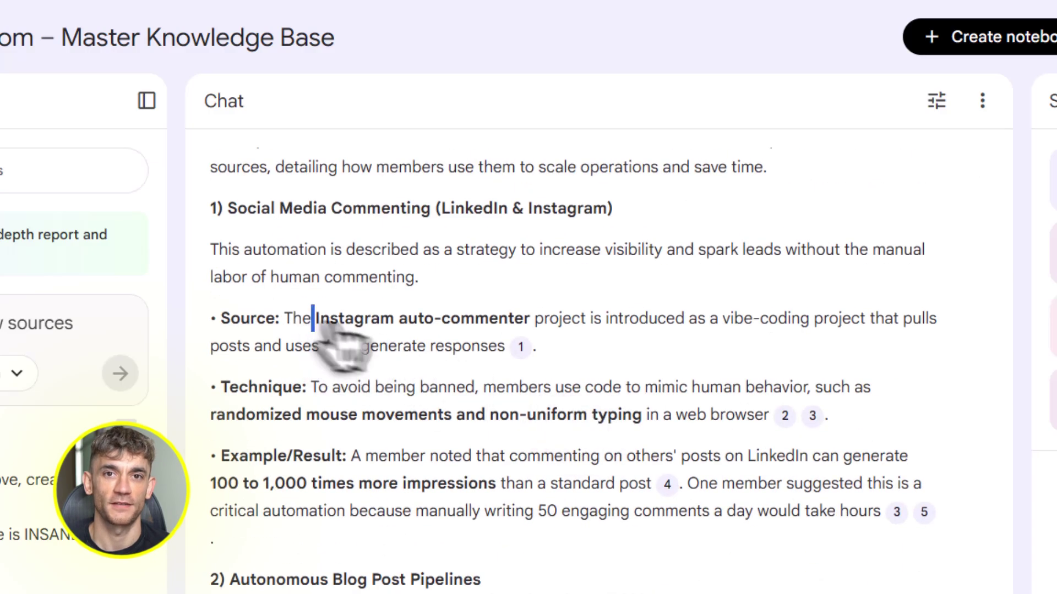
pyautogui.moveTo(314, 320); pyautogui.dragTo(534, 321)
pyautogui.moveTo(663, 318); pyautogui.dragTo(942, 318)
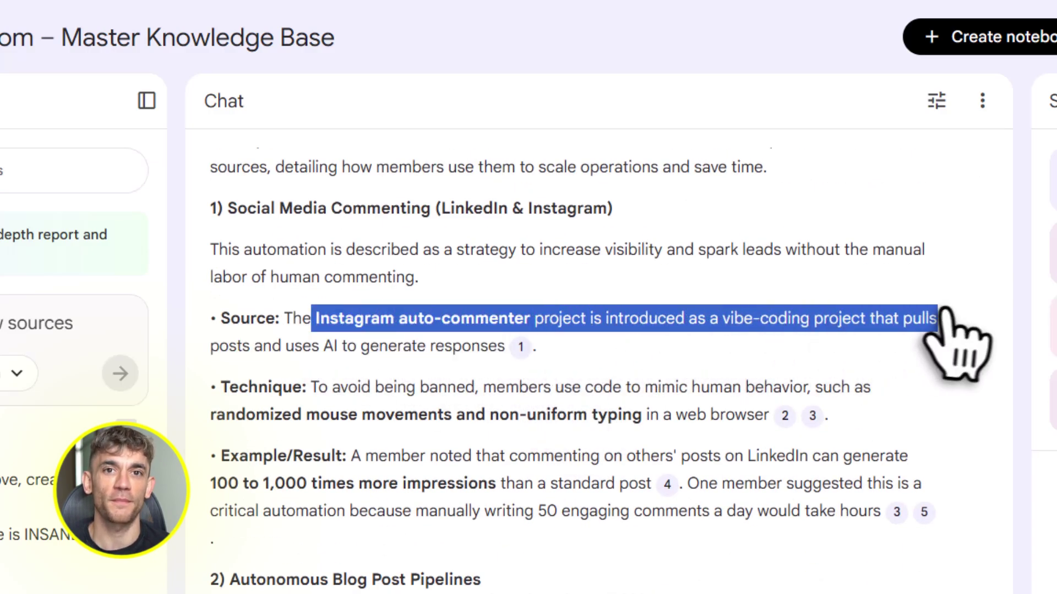
pyautogui.moveTo(219, 347); pyautogui.dragTo(531, 354)
pyautogui.click(523, 413)
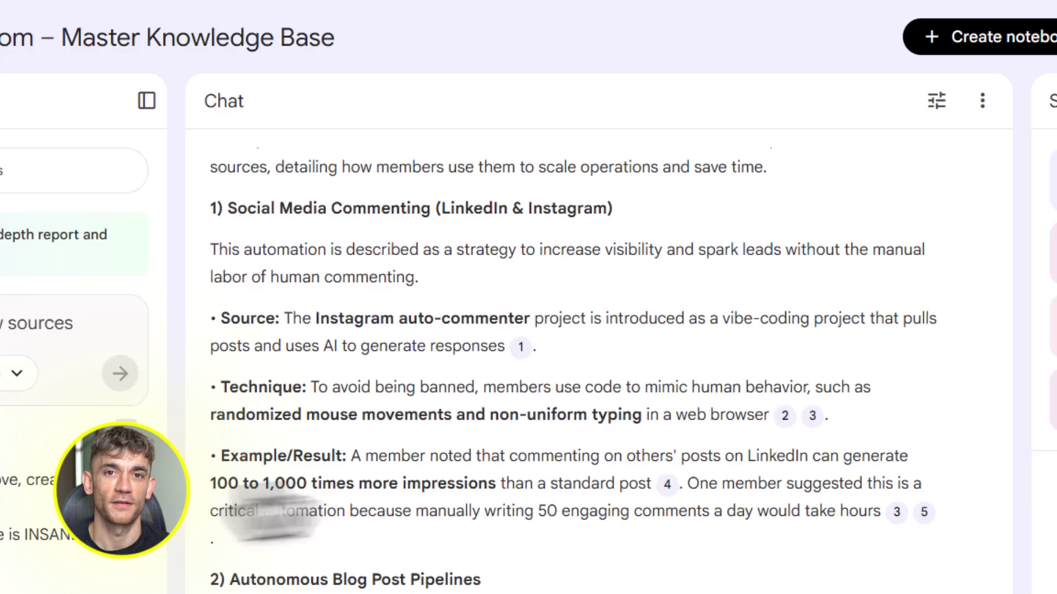
pyautogui.moveTo(212, 483); pyautogui.dragTo(512, 485)
pyautogui.scroll(-2, 402, 484)
pyautogui.moveTo(333, 465); pyautogui.dragTo(520, 463)
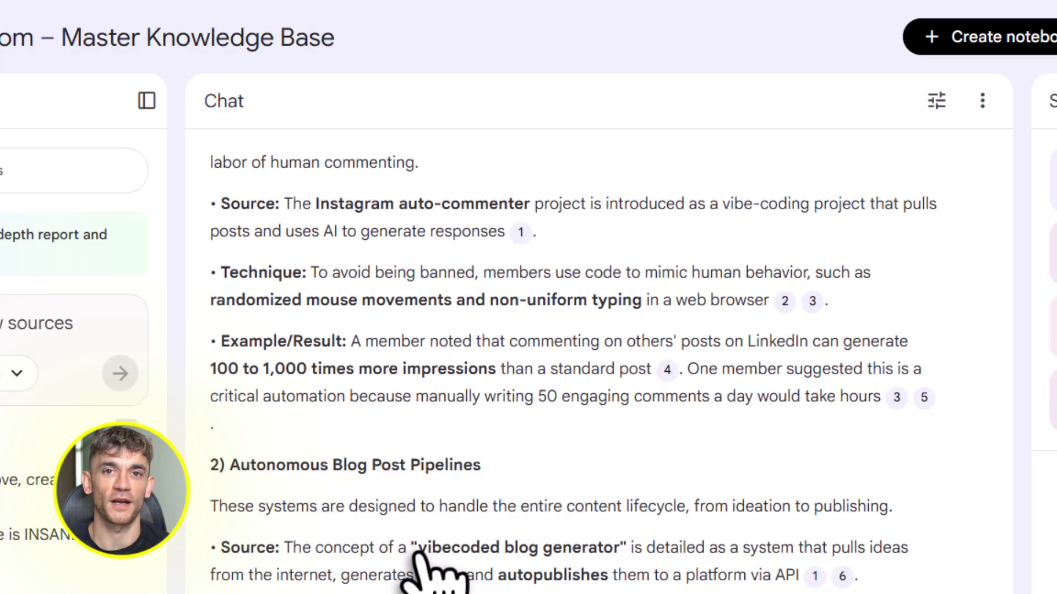
pyautogui.click(625, 544)
pyautogui.moveTo(600, 402); pyautogui.dragTo(708, 402)
# Scroll further through the answer, viewing the citation source excerpts
pyautogui.scroll(-8, 641, 314)
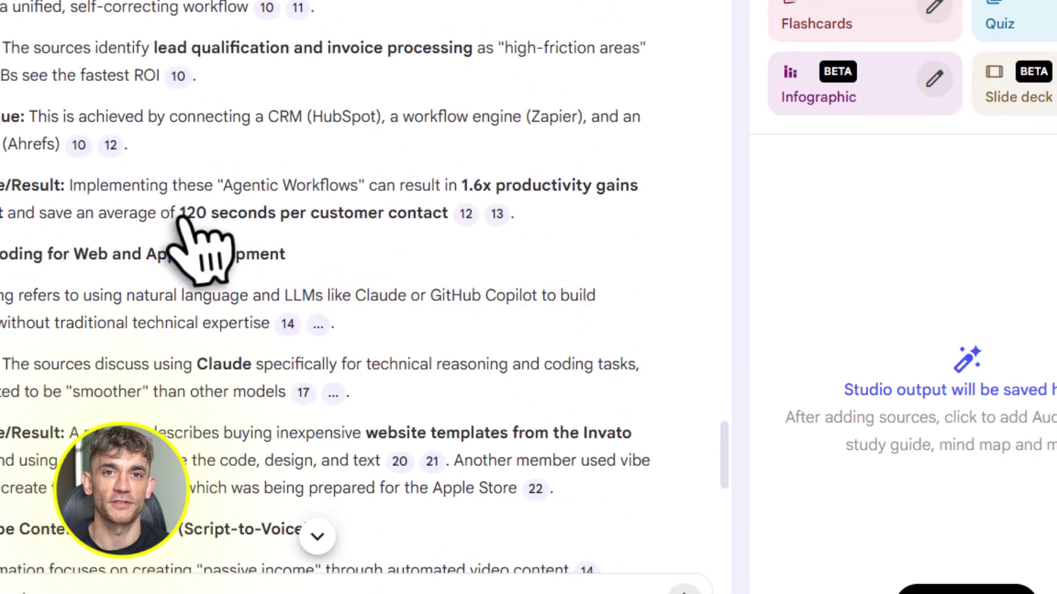
pyautogui.moveTo(181, 215); pyautogui.dragTo(440, 219)
pyautogui.scroll(-6, 374, 143)
pyautogui.moveTo(303, 61)
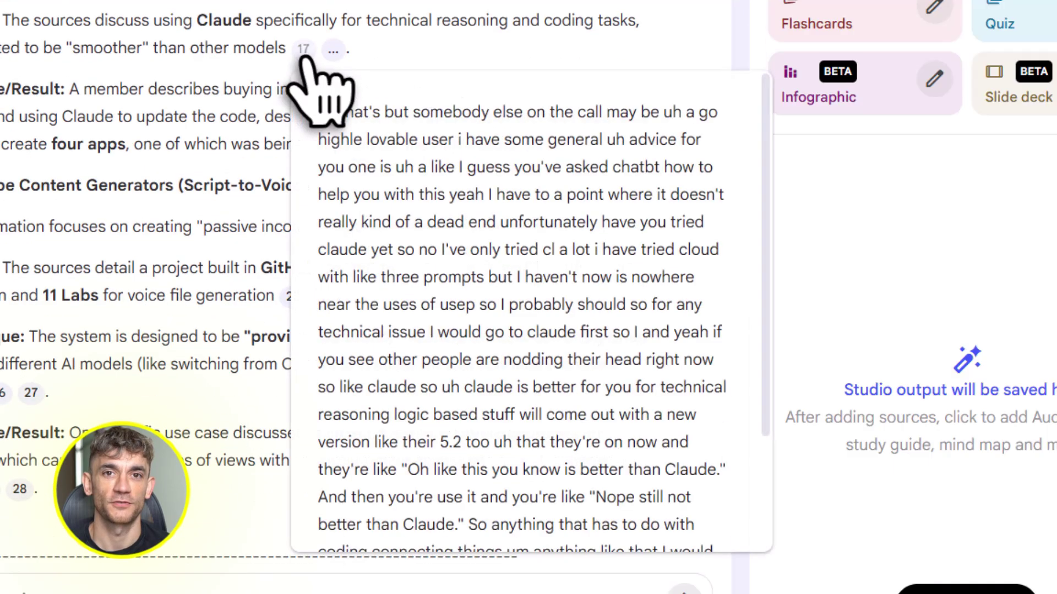
pyautogui.scroll(-3, 556, 328)
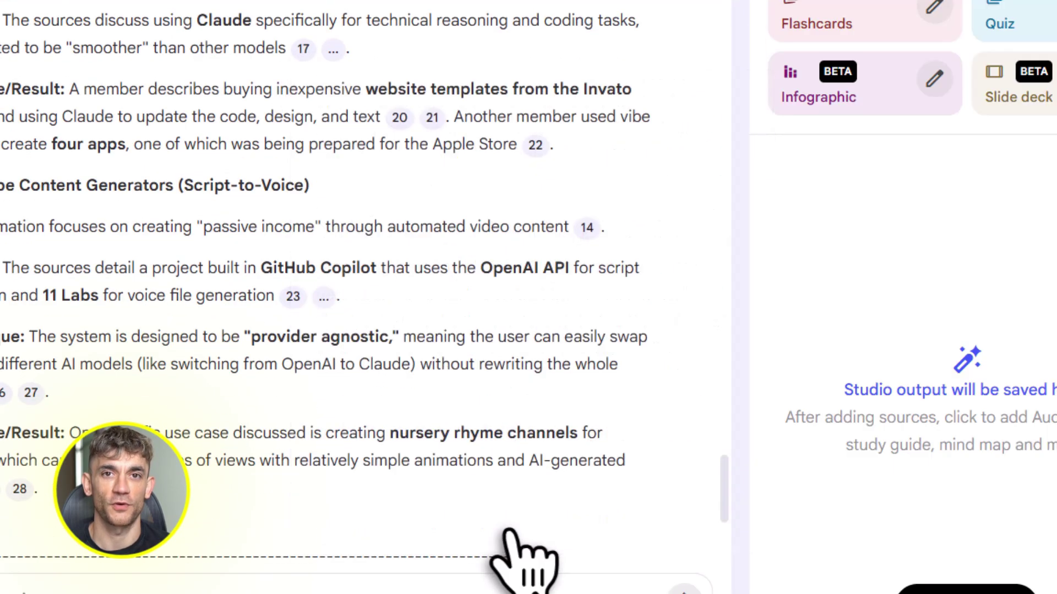
pyautogui.moveTo(479, 250)
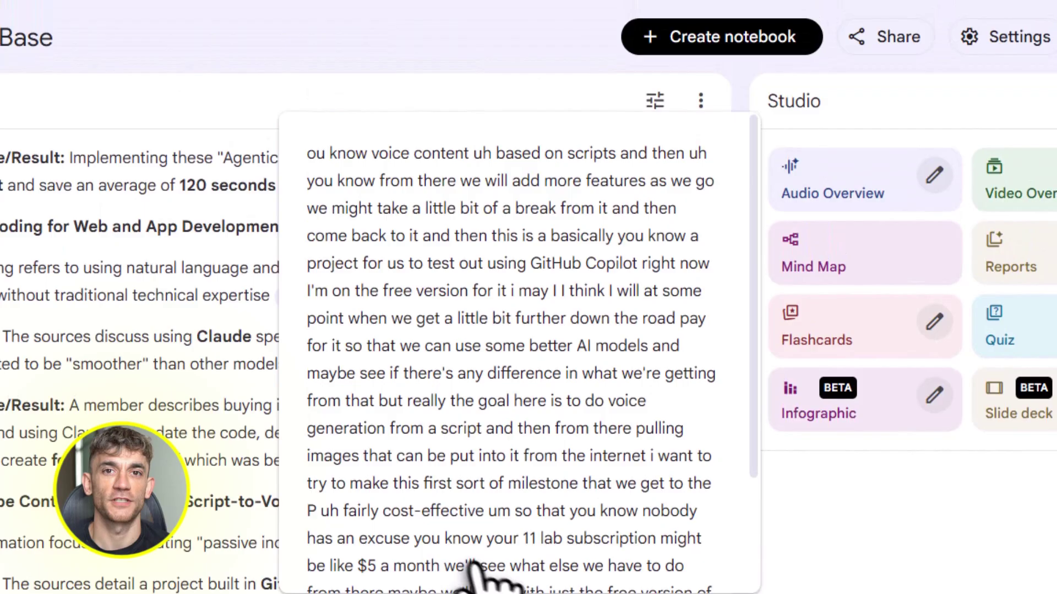
pyautogui.scroll(-9, 379, 253)
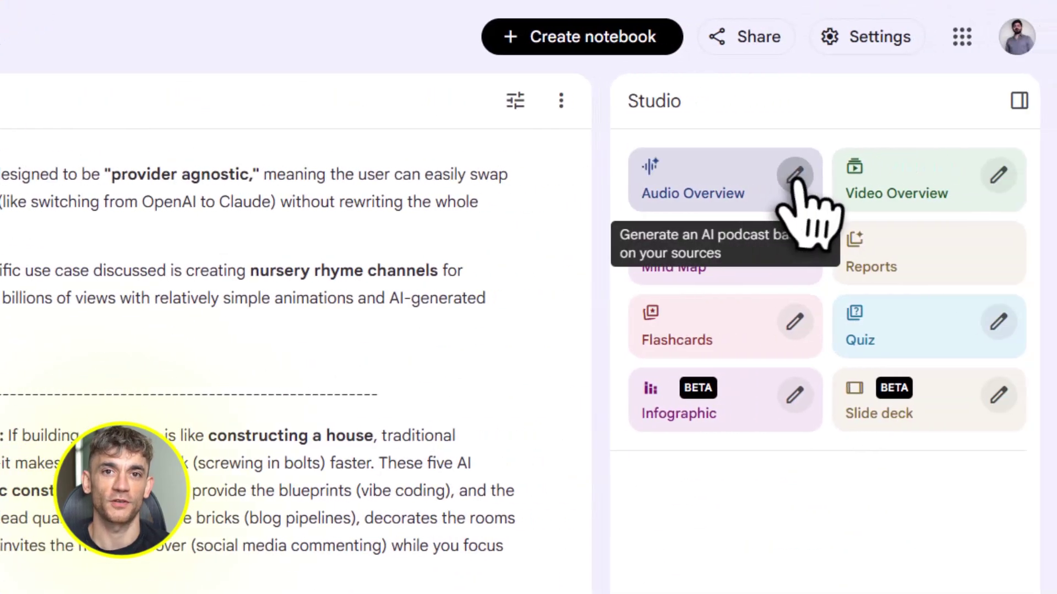
# Set up a Brief Audio Overview with tone 'energetic, beginner-friendly, confident'
pyautogui.click(934, 134)
pyautogui.click(49, 410)
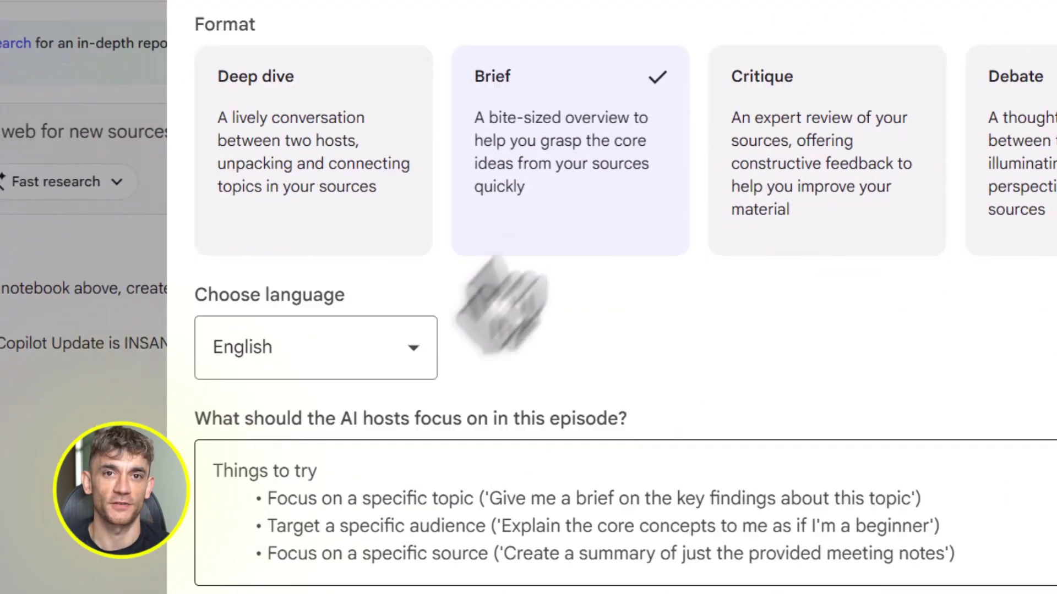
pyautogui.click(550, 548)
pyautogui.write('Tone: energetic, beginner-friendly, confident')
pyautogui.moveTo(412, 275); pyautogui.dragTo(802, 283)
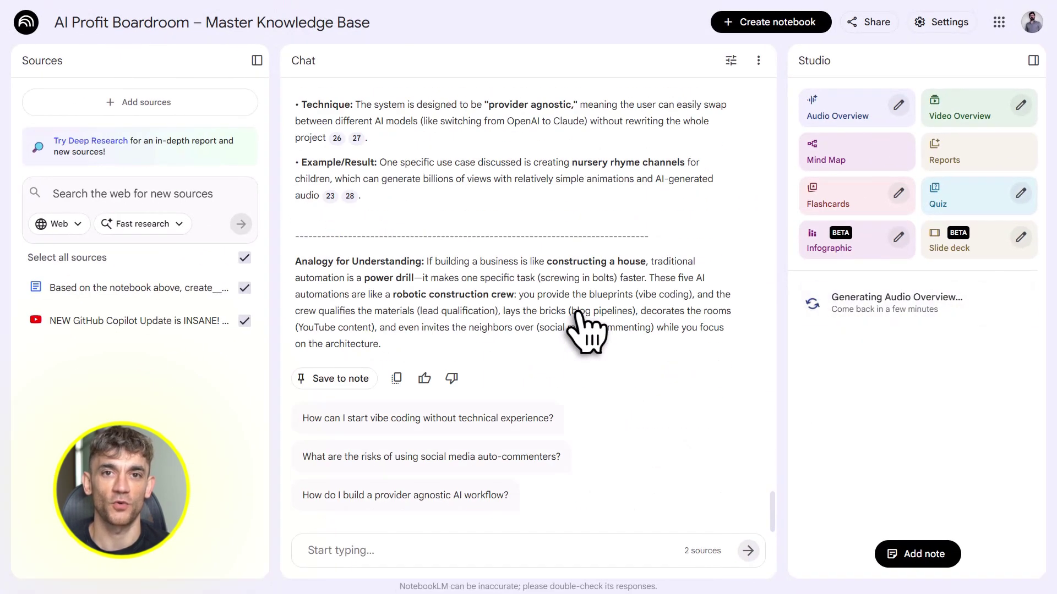
# Generate an AI Quiz with fewer questions at Easy difficulty
pyautogui.click(1021, 193)
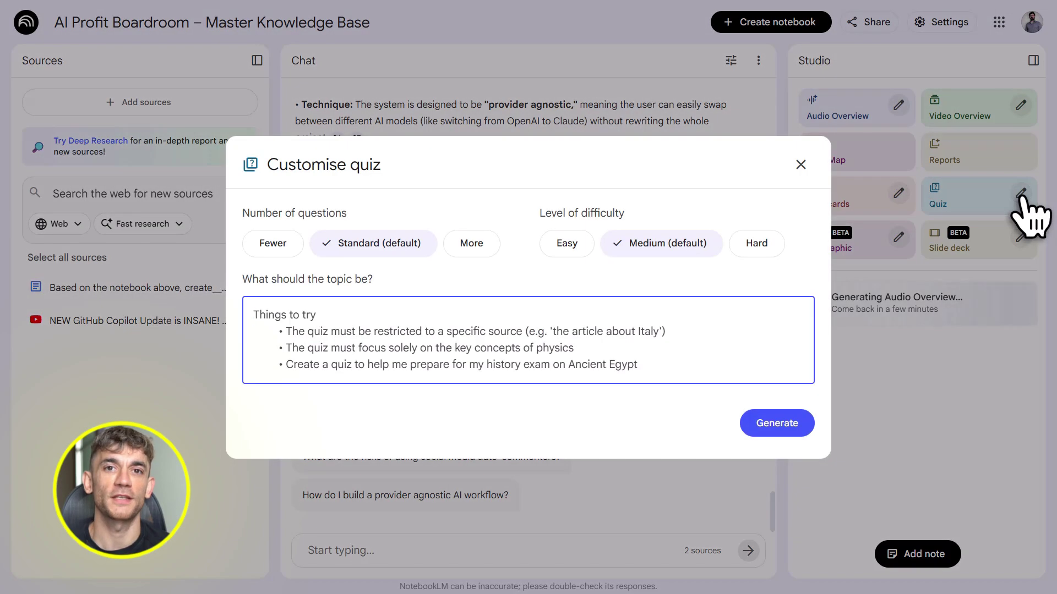
pyautogui.click(272, 242)
pyautogui.click(566, 243)
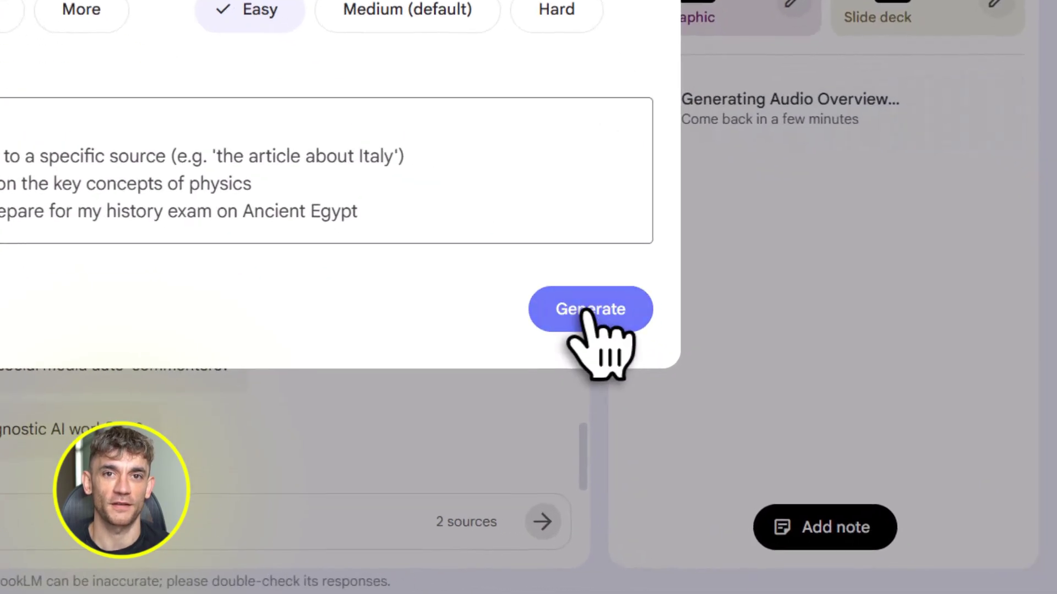
pyautogui.click(776, 423)
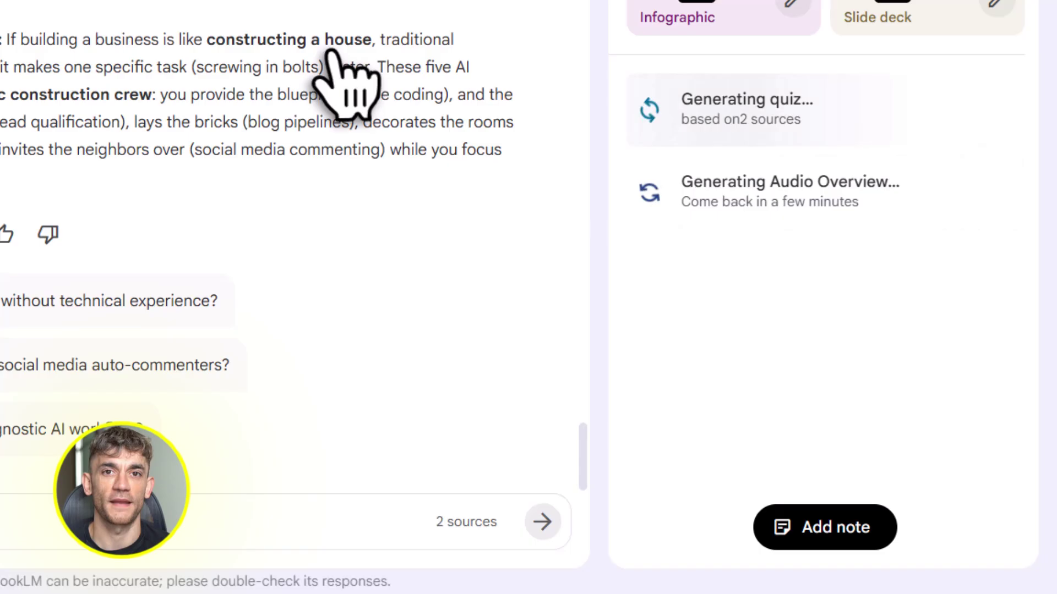
# Generate a Concise infographic, keeping the existing description
pyautogui.click(795, 10)
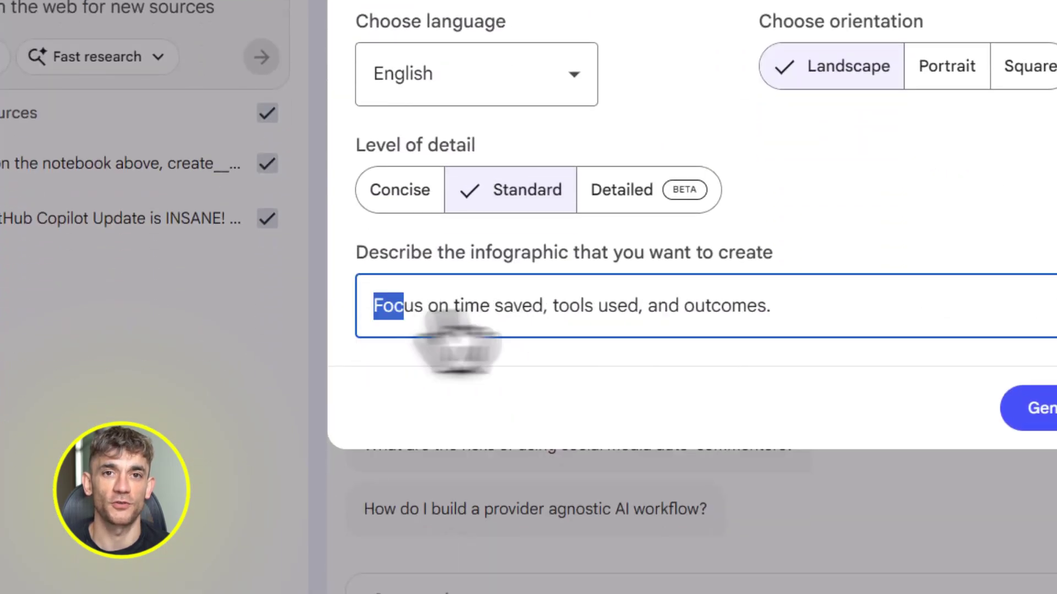
pyautogui.moveTo(438, 322); pyautogui.dragTo(768, 319)
pyautogui.click(270, 246)
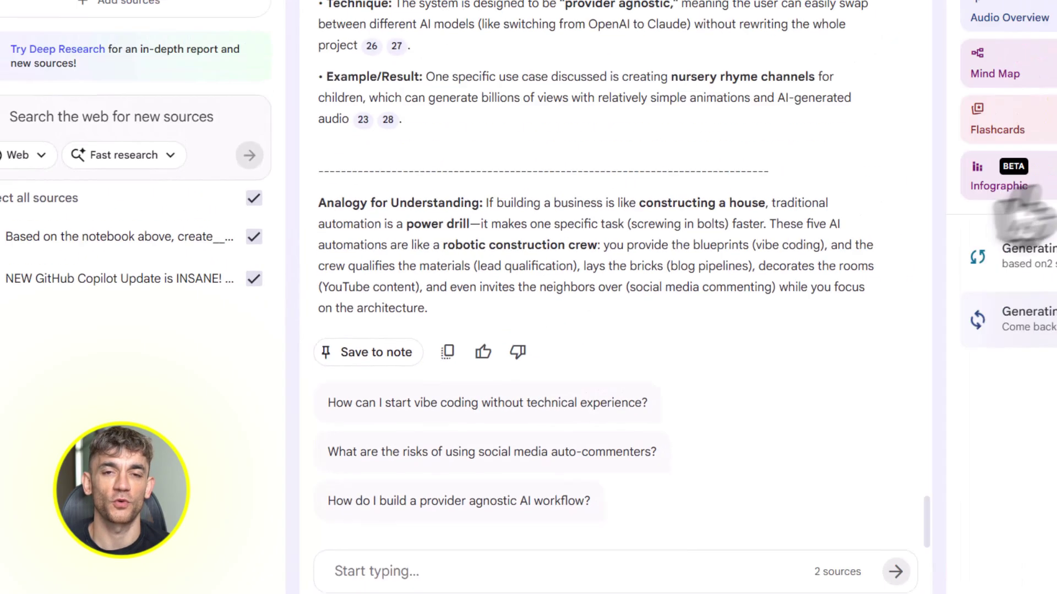
pyautogui.click(892, 260)
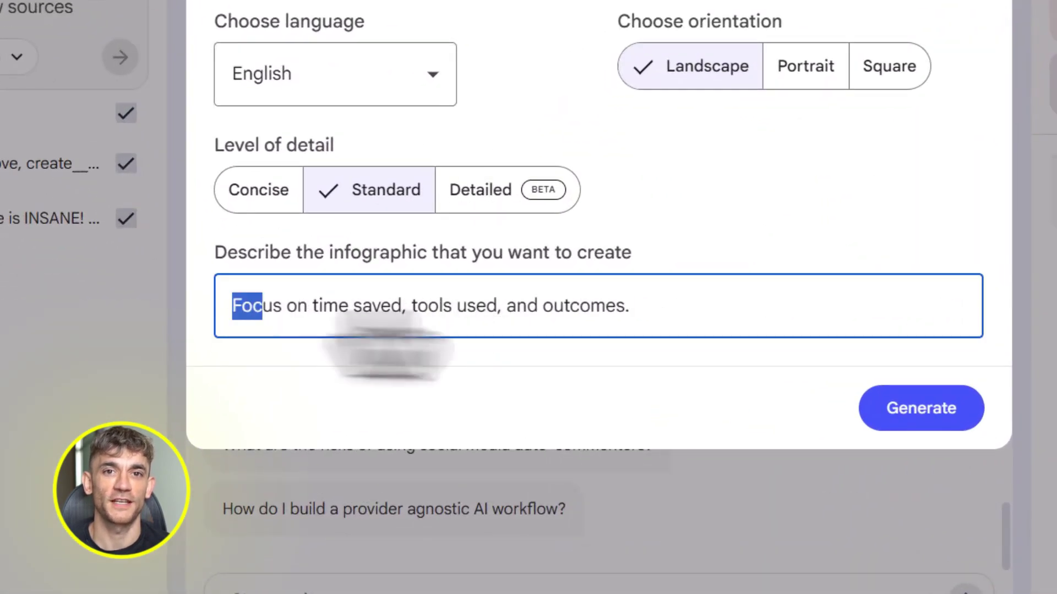
pyautogui.moveTo(386, 346); pyautogui.dragTo(667, 318)
pyautogui.click(567, 248)
pyautogui.click(269, 193)
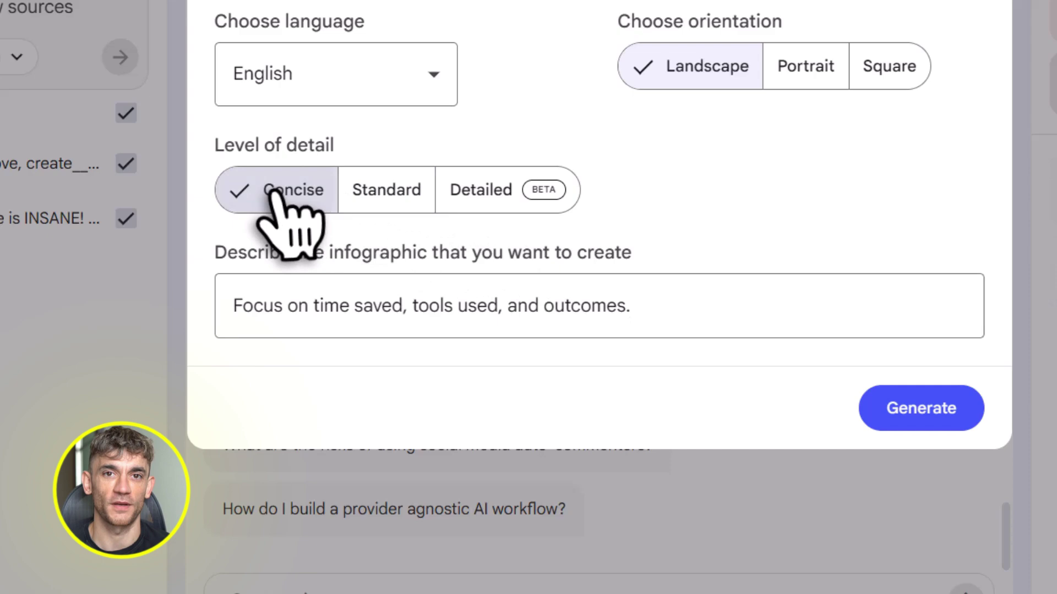
pyautogui.click(921, 408)
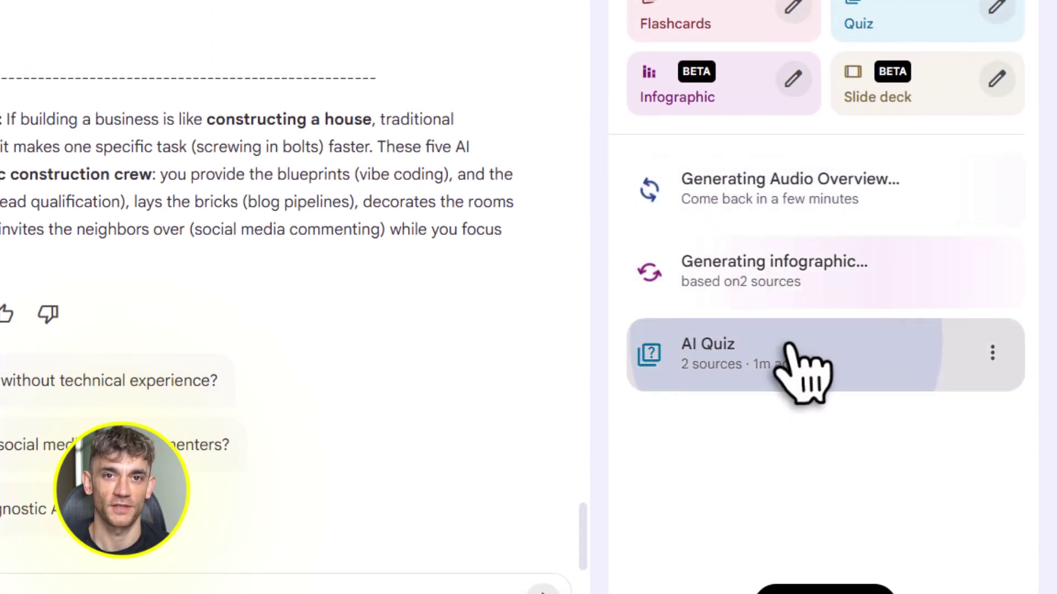
# Open the AI Quiz full screen, view the hint, and answer question 1 with option A
pyautogui.click(798, 364)
pyautogui.click(1030, 52)
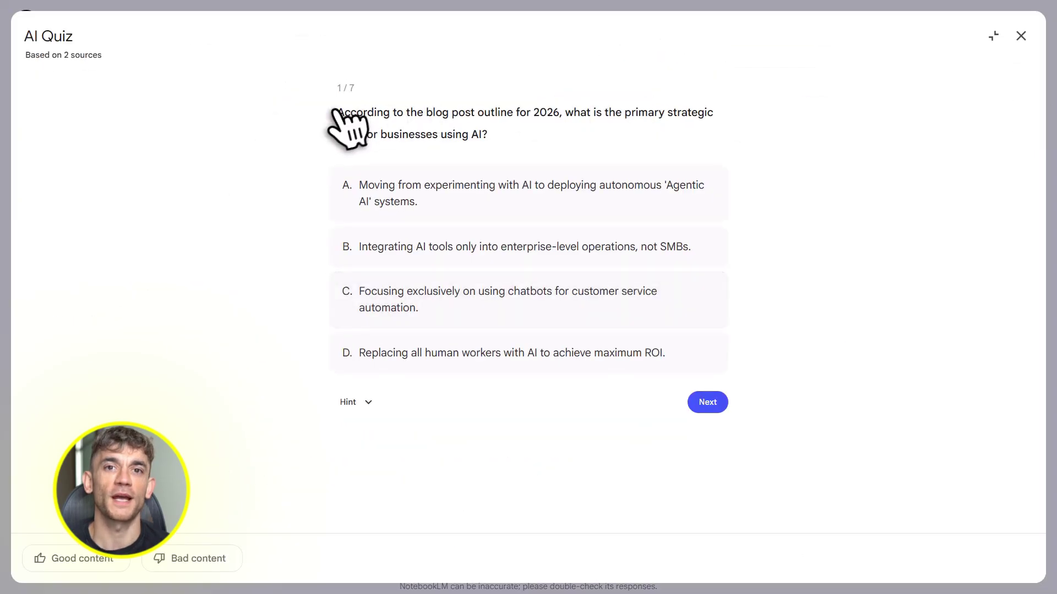
pyautogui.moveTo(338, 135); pyautogui.dragTo(496, 138)
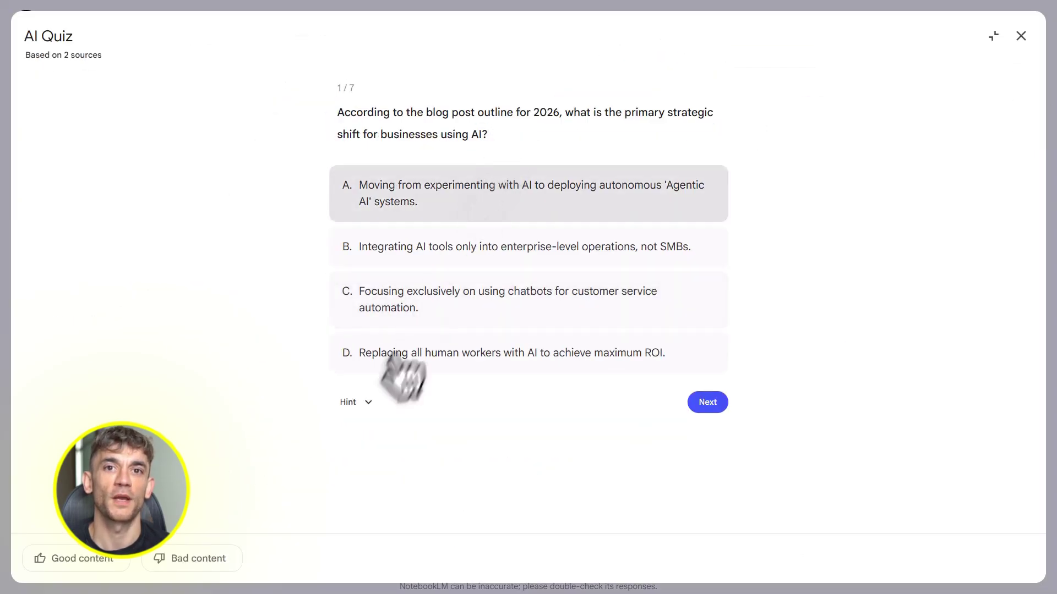
pyautogui.click(368, 406)
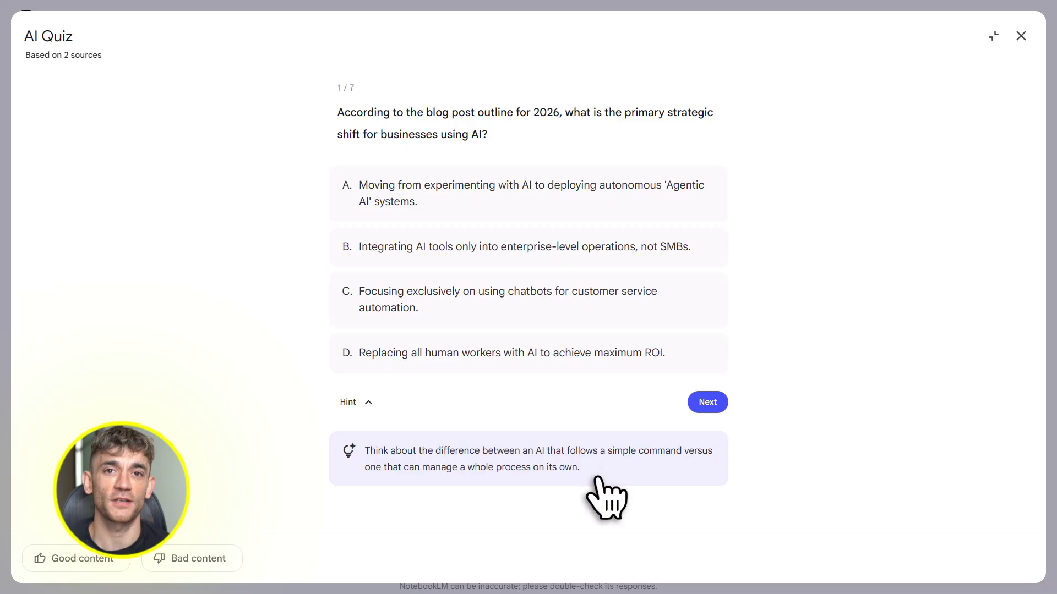
pyautogui.click(523, 199)
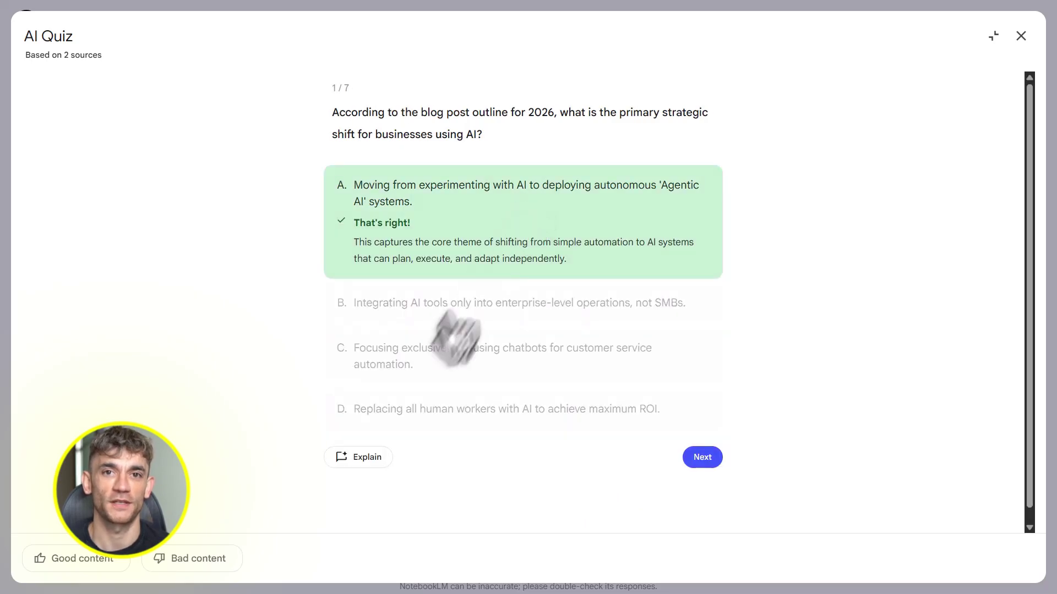
# Get the chat's explanation of the shift to agentic AI, then leave full-screen quiz view
pyautogui.click(358, 457)
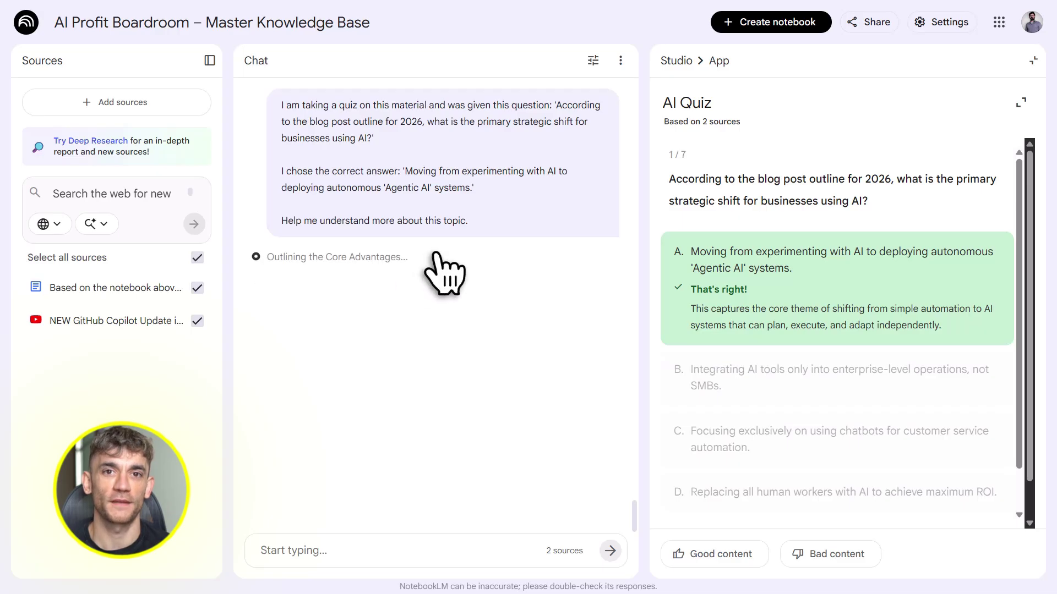
pyautogui.scroll(-10, 460, 282)
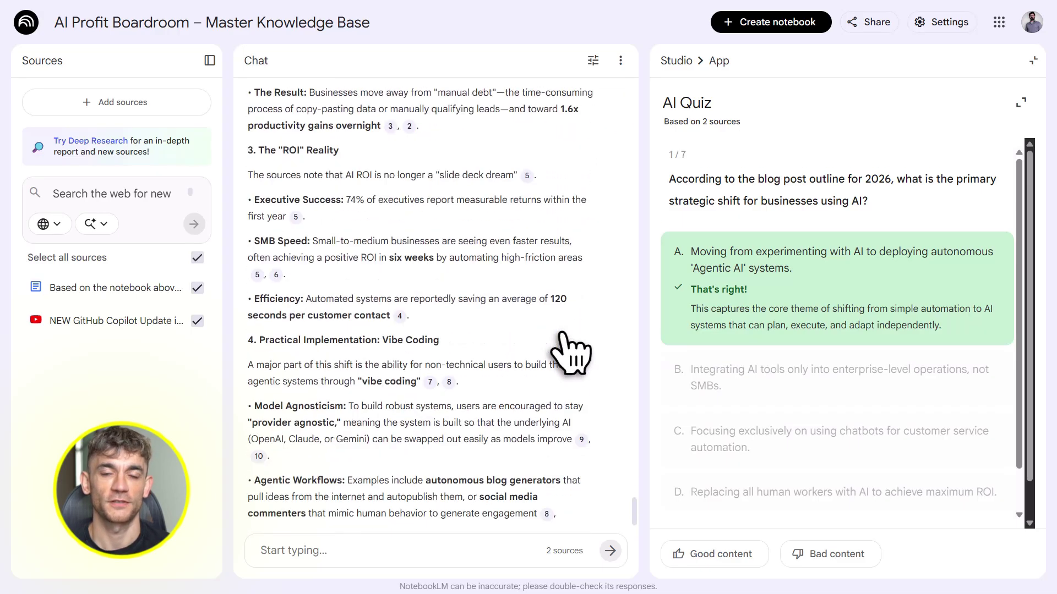
pyautogui.scroll(-6, 571, 352)
pyautogui.click(1021, 103)
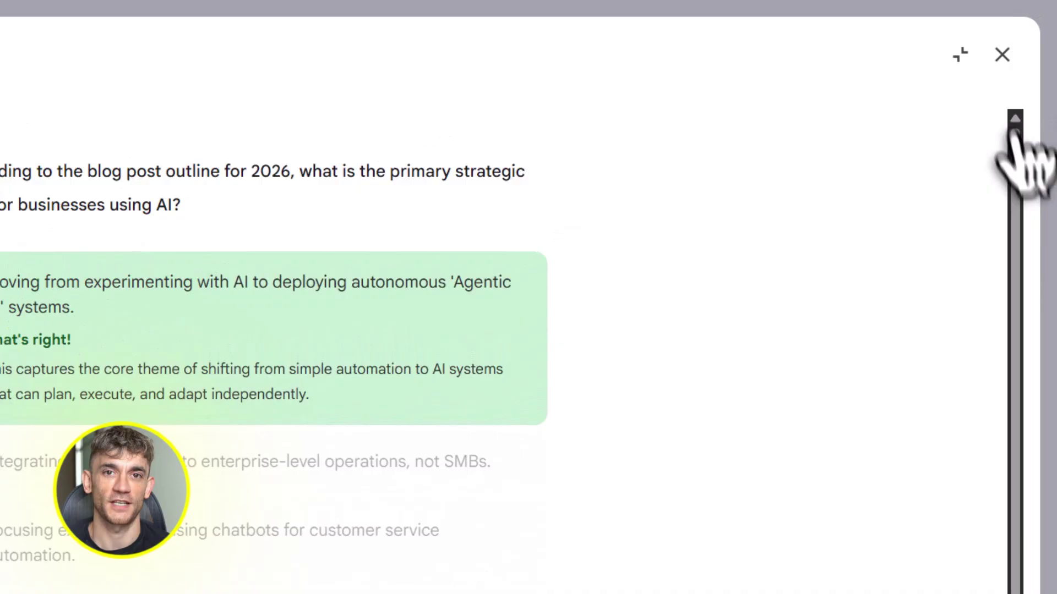
pyautogui.press('Escape')
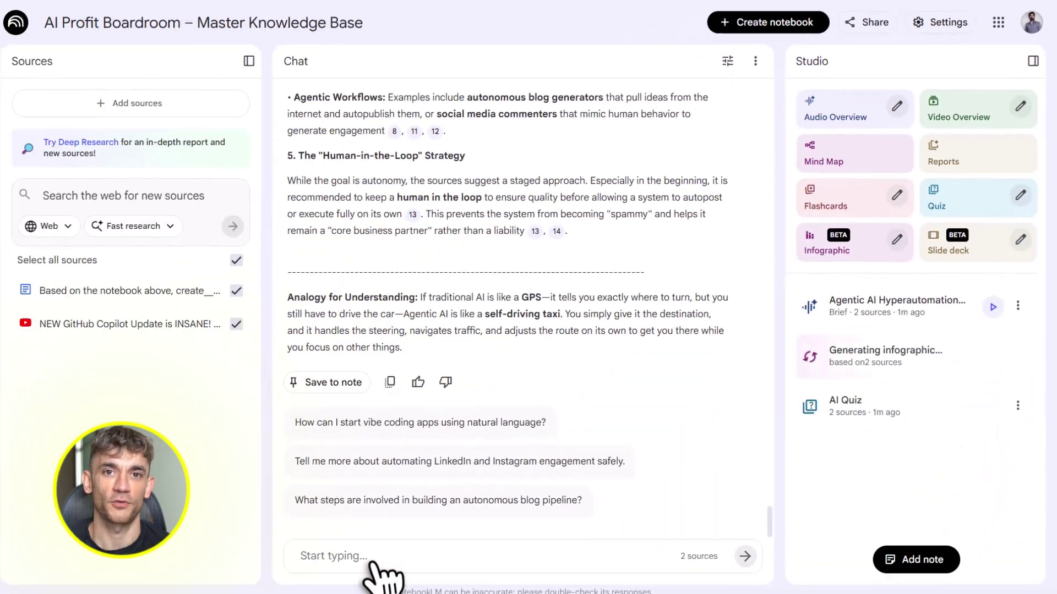
# Send the pasted metrics prompt and review the table of tools, time saved and business impact
pyautogui.click(373, 562)
pyautogui.write('Extract all performance metrics mentioned in my sources and organize them into a clean table with: - Automation type - Tool used - Time saved - Business impact')
pyautogui.click(717, 556)
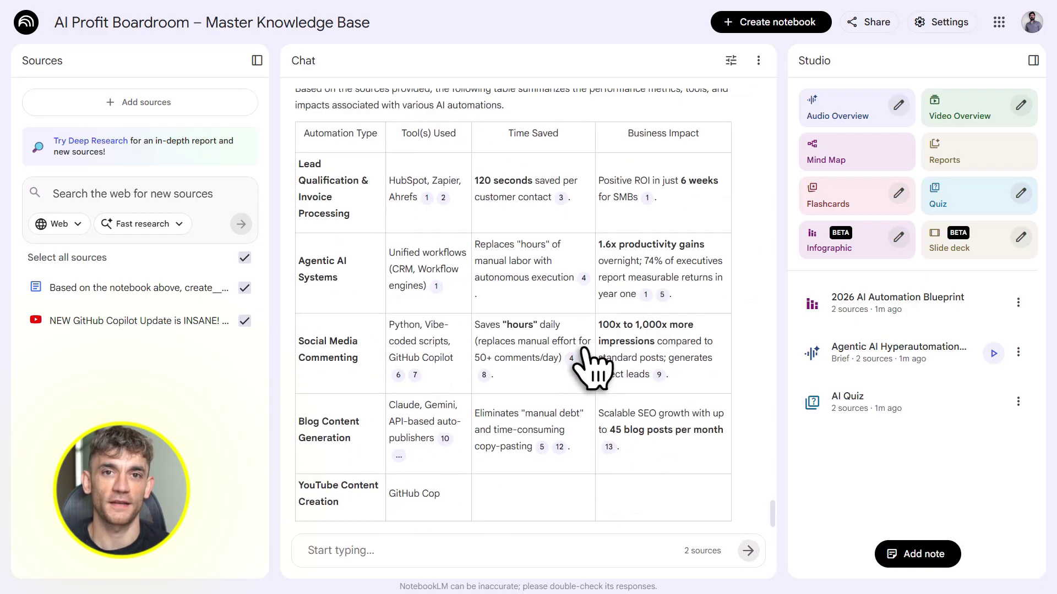
pyautogui.scroll(-5, 592, 368)
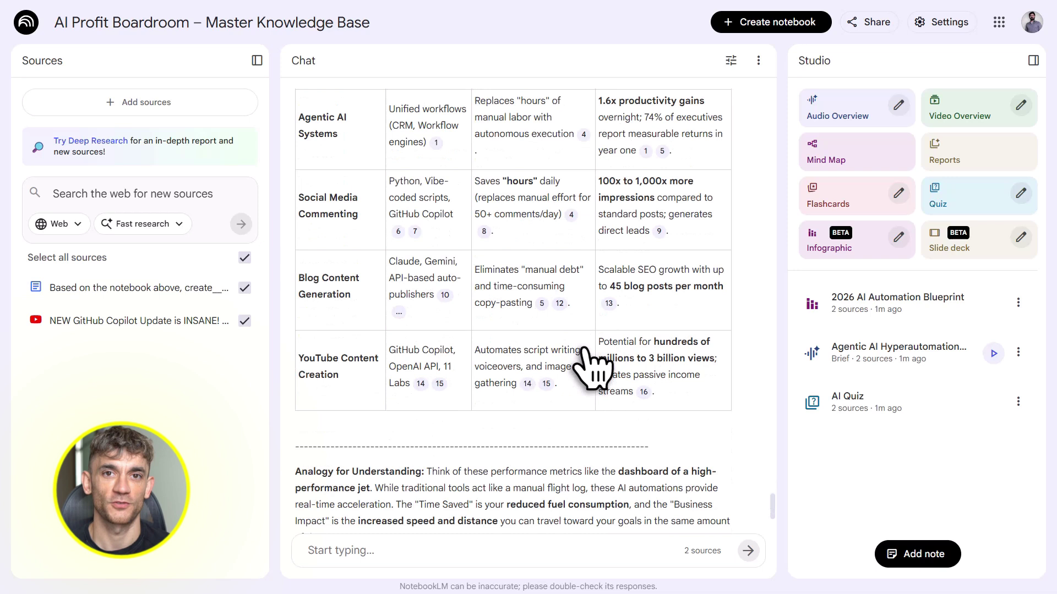
pyautogui.moveTo(643, 319)
pyautogui.scroll(-2, 688, 270)
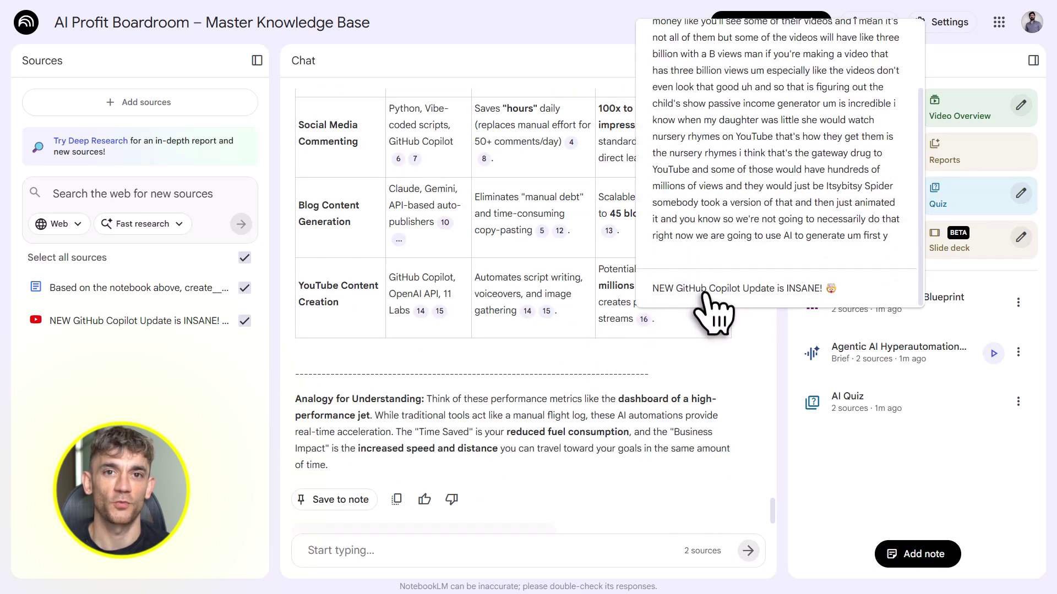
pyautogui.scroll(-2, 609, 373)
pyautogui.scroll(6, 608, 373)
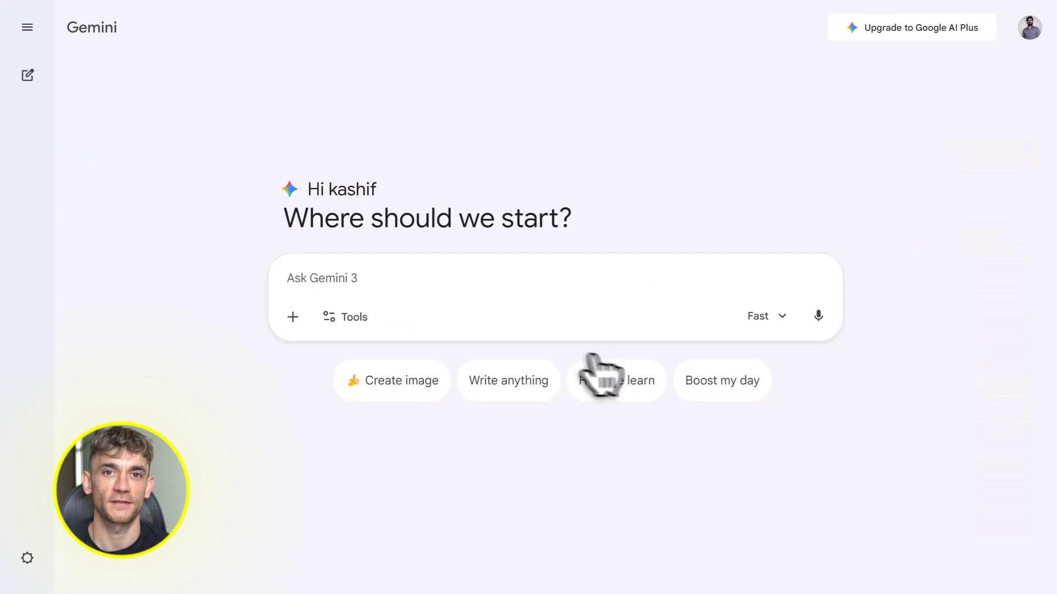
# Attach the Master Knowledge Base NotebookLM notebook to the Gemini prompt
pyautogui.click(293, 317)
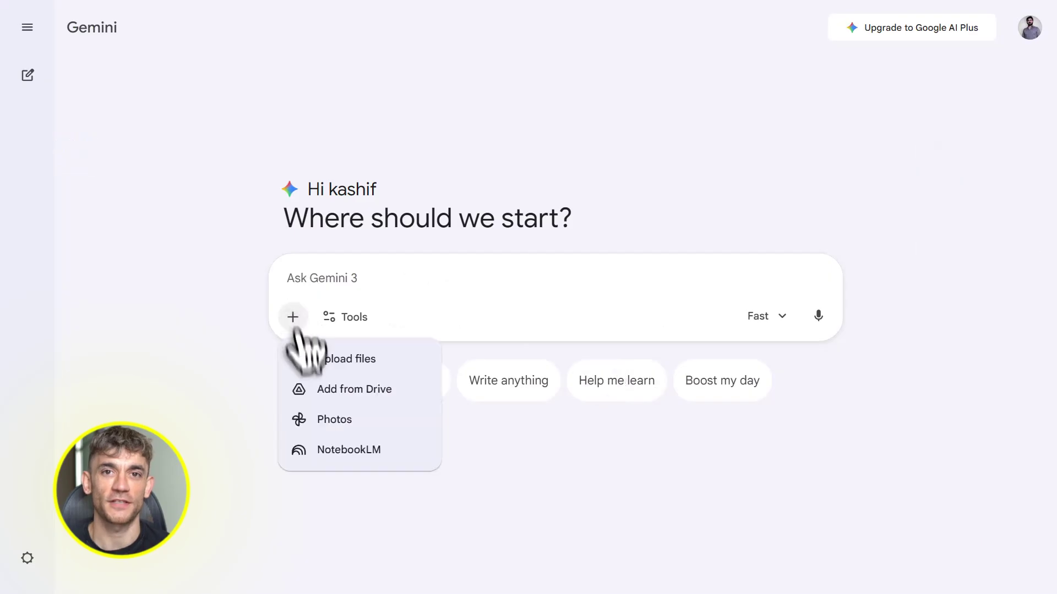
pyautogui.click(326, 449)
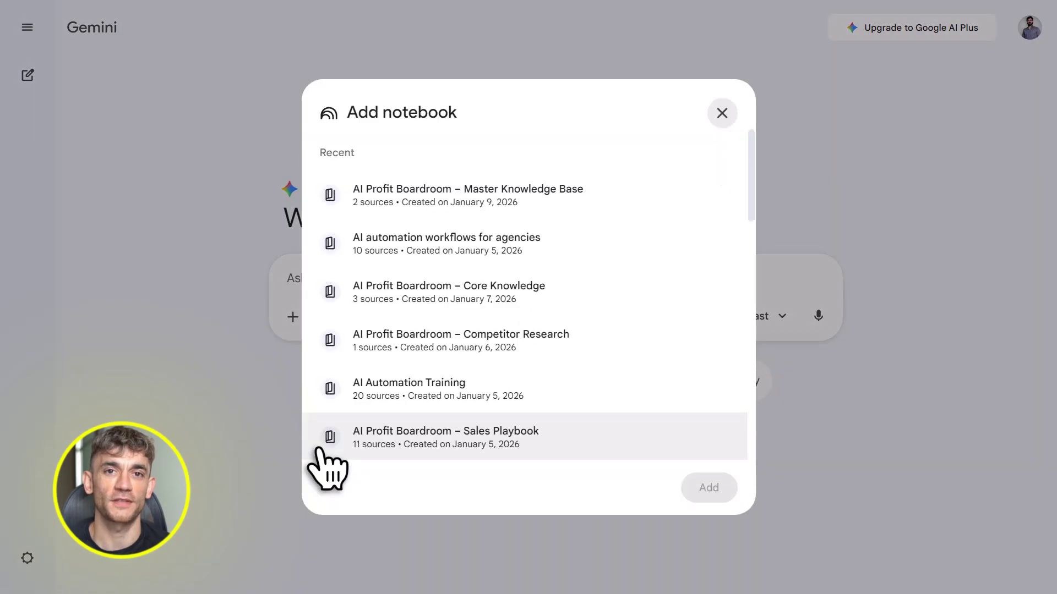
pyautogui.click(467, 214)
pyautogui.click(708, 488)
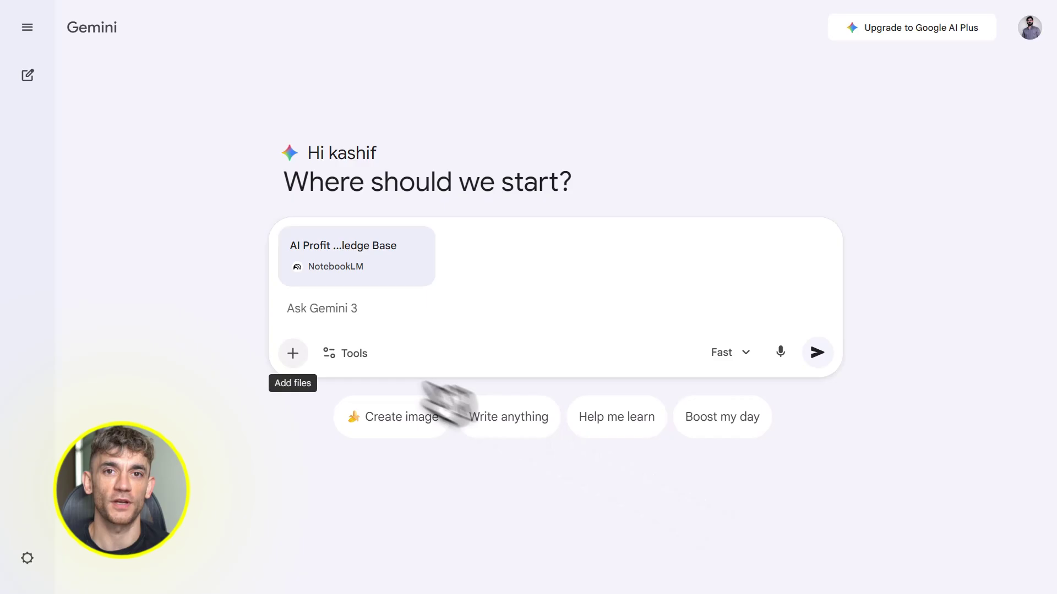
# With Canvas enabled, send the pasted landing-page prompt and review the generated page
pyautogui.click(352, 355)
pyautogui.click(382, 456)
pyautogui.write('You are a conversion-focused web designer and SEO expert.  Using ONLY my notebook sources, build a mobile-responsive landing page for the AI Profit Boardroom that includes: - A clear hero section - Benefits of AI automation for entrepreneurs - Real outcomes from members - A strong call-to-action to join  Output clean HTML, CSS, and JavaScript.')
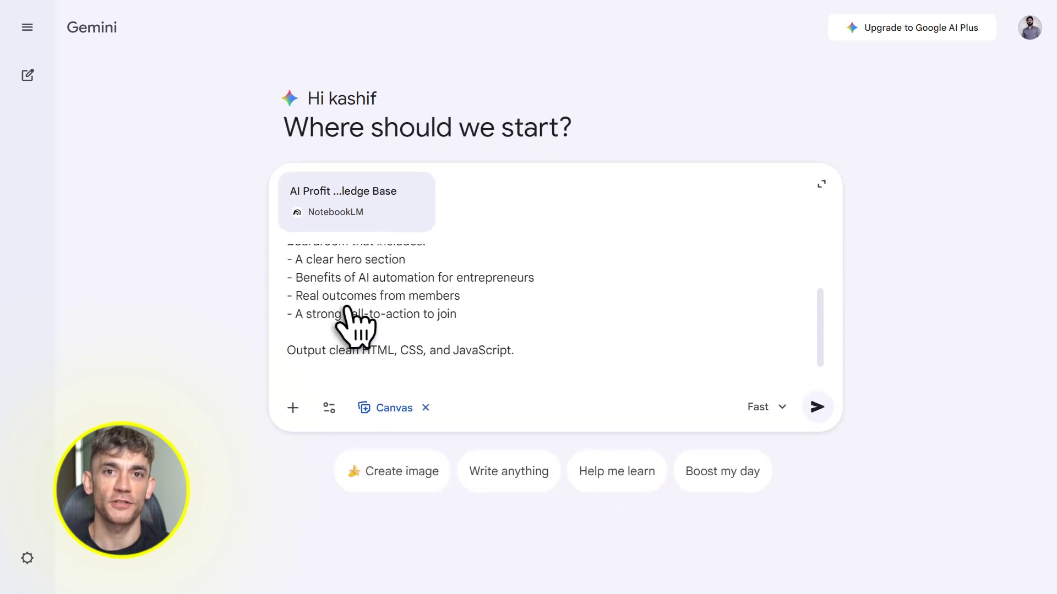
pyautogui.click(818, 352)
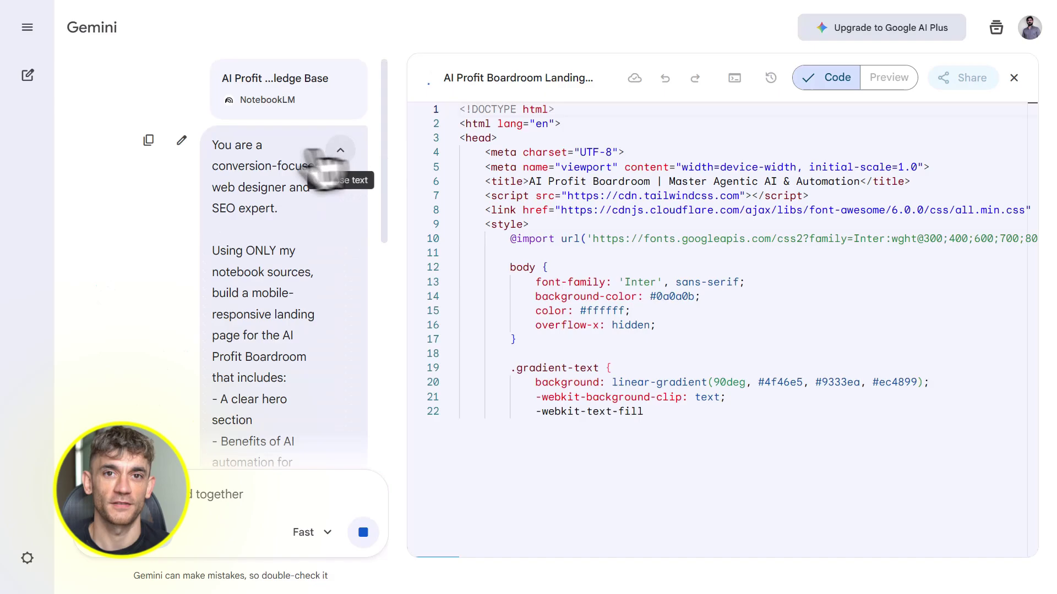
pyautogui.moveTo(217, 146); pyautogui.dragTo(279, 157)
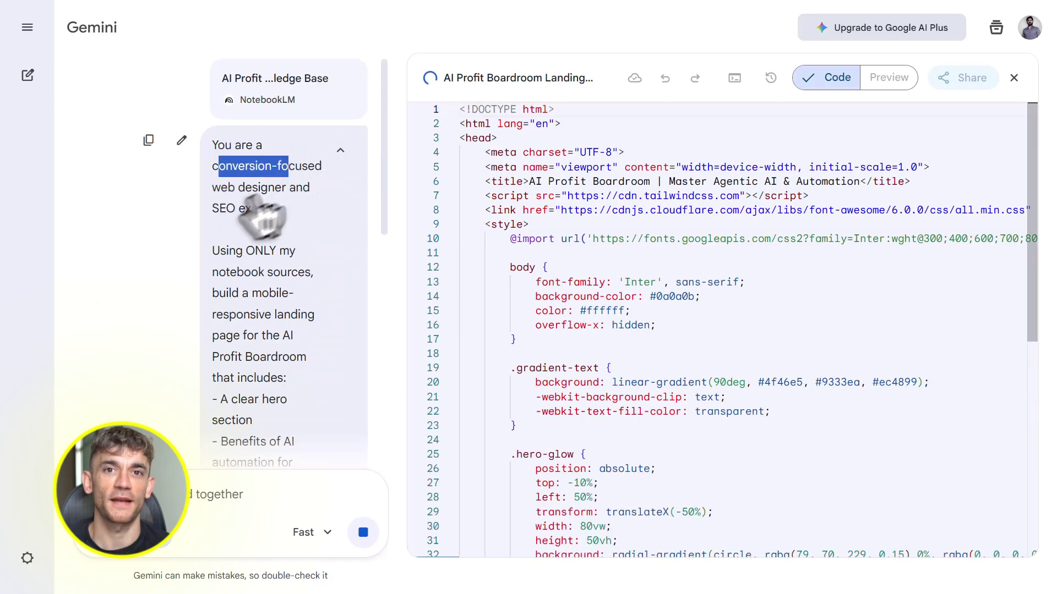
pyautogui.scroll(-1, 226, 236)
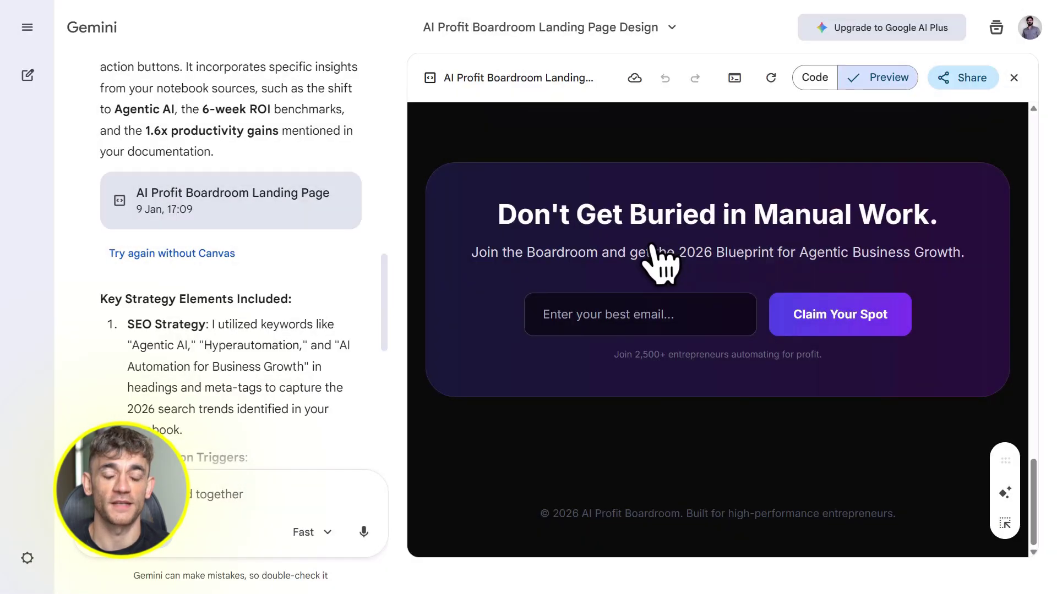
# Browse the landing page preview and test the Benefits and call-to-action navigation links
pyautogui.scroll(20, 686, 394)
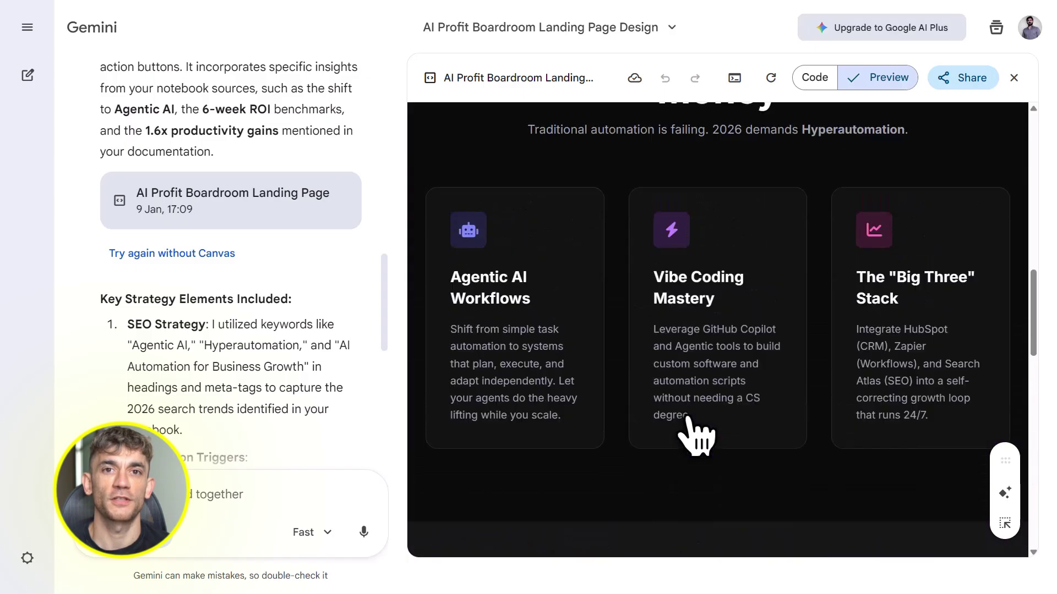
pyautogui.scroll(-10, 787, 158)
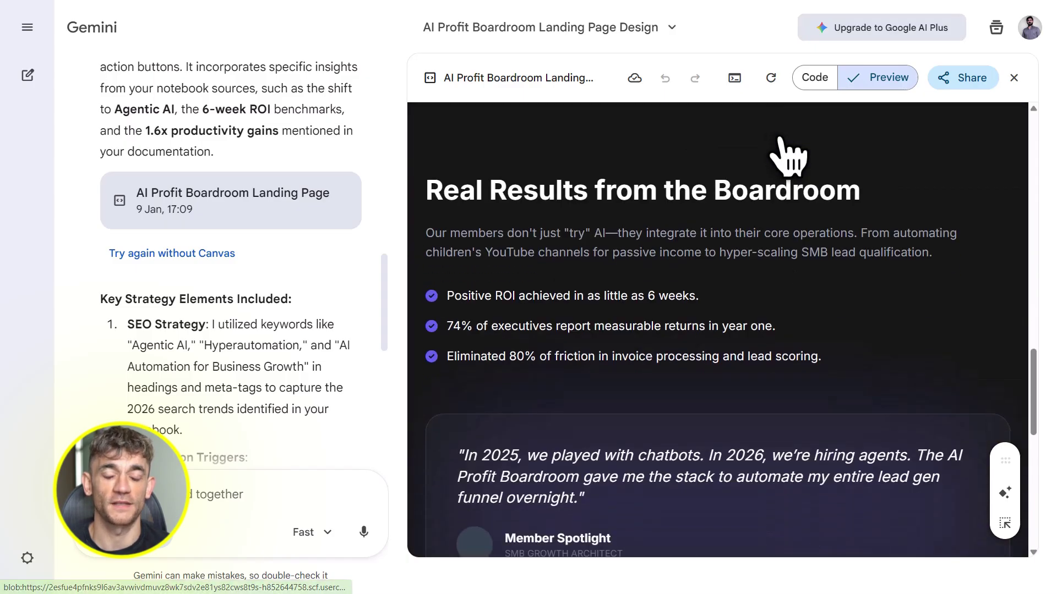
pyautogui.moveTo(505, 165); pyautogui.dragTo(875, 225)
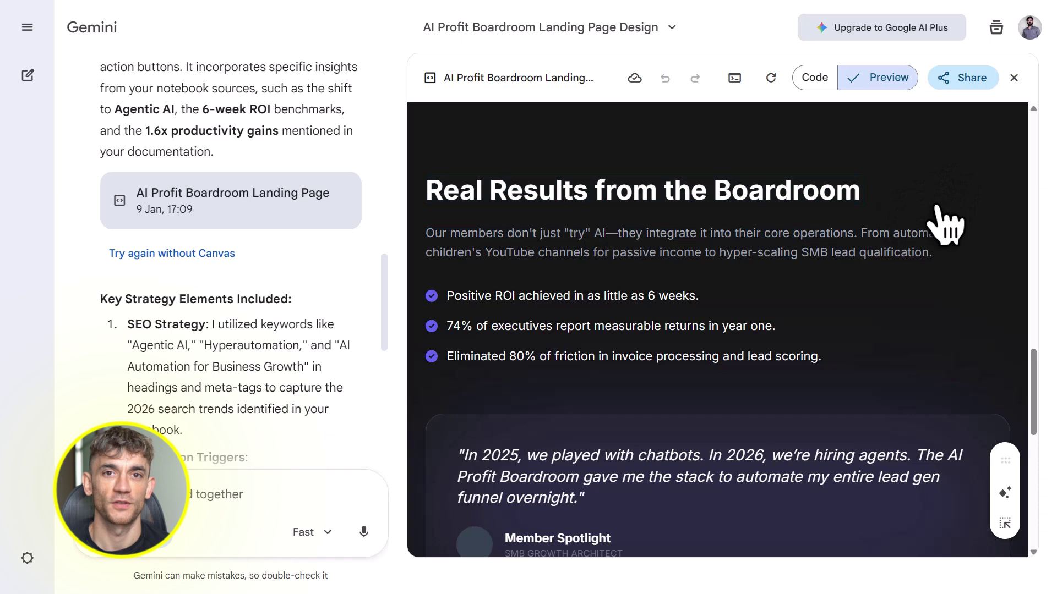
pyautogui.scroll(-4, 944, 224)
pyautogui.moveTo(458, 245); pyautogui.dragTo(559, 268)
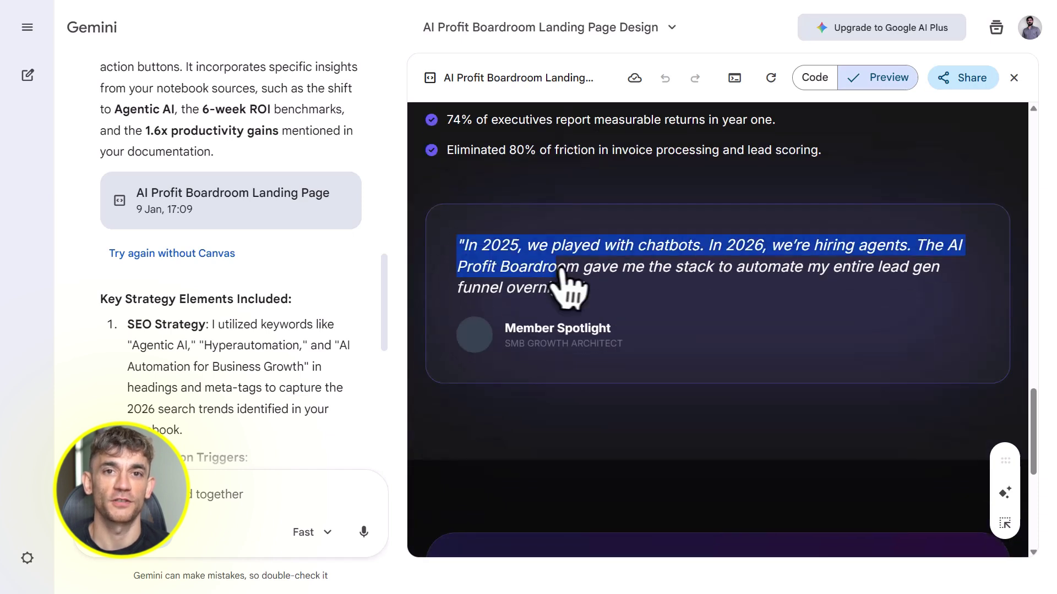
pyautogui.click(618, 302)
pyautogui.scroll(-5, 701, 325)
pyautogui.scroll(15, 701, 325)
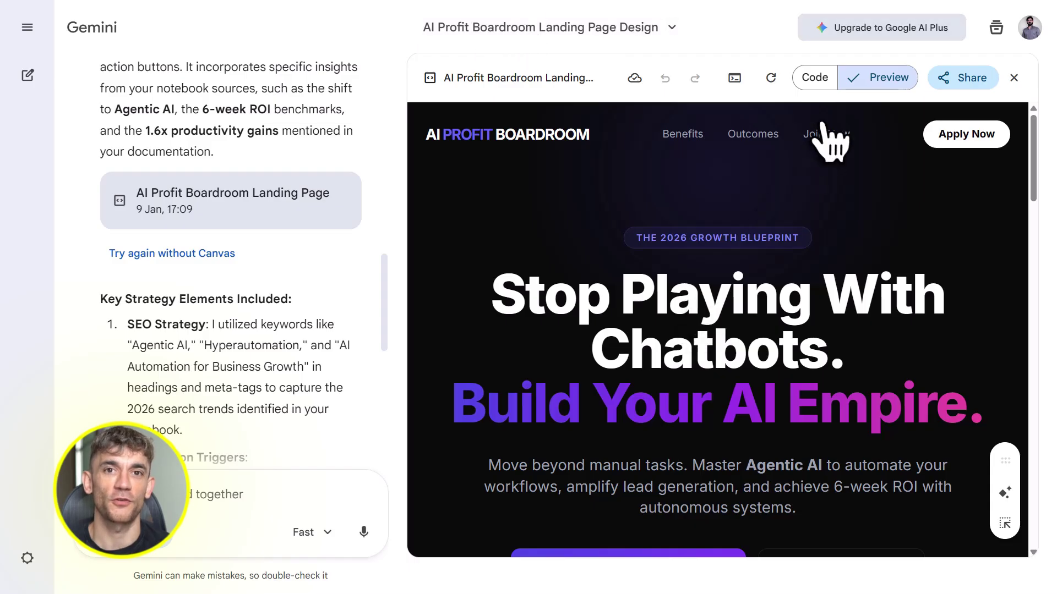
pyautogui.click(704, 144)
pyautogui.scroll(10, 748, 165)
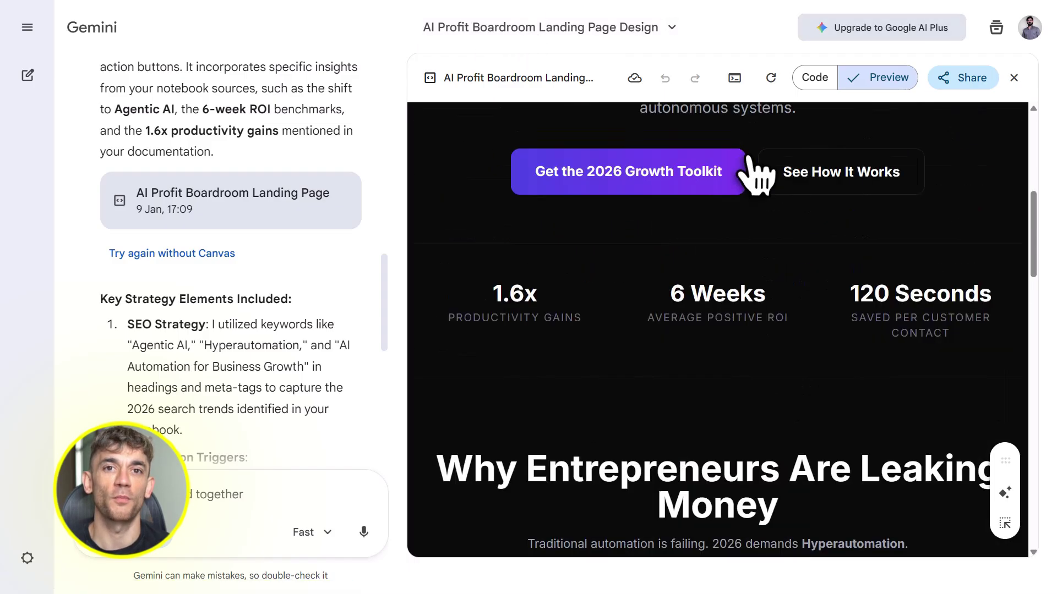
pyautogui.click(822, 142)
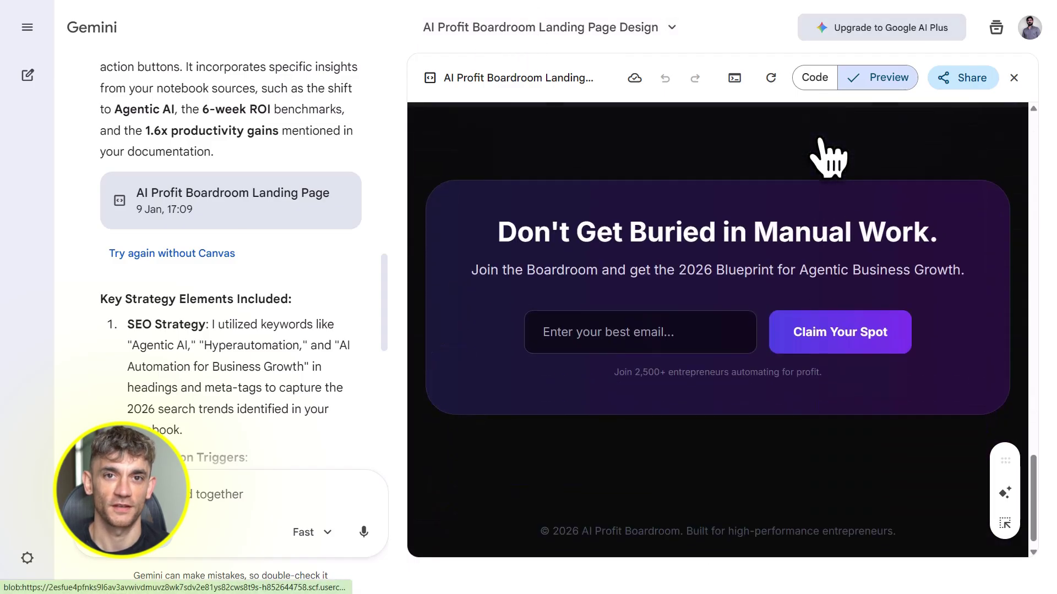
# Submit the signup form blank, then with a sample email to get the You're In! confirmation
pyautogui.click(787, 333)
pyautogui.scroll(-1, 602, 348)
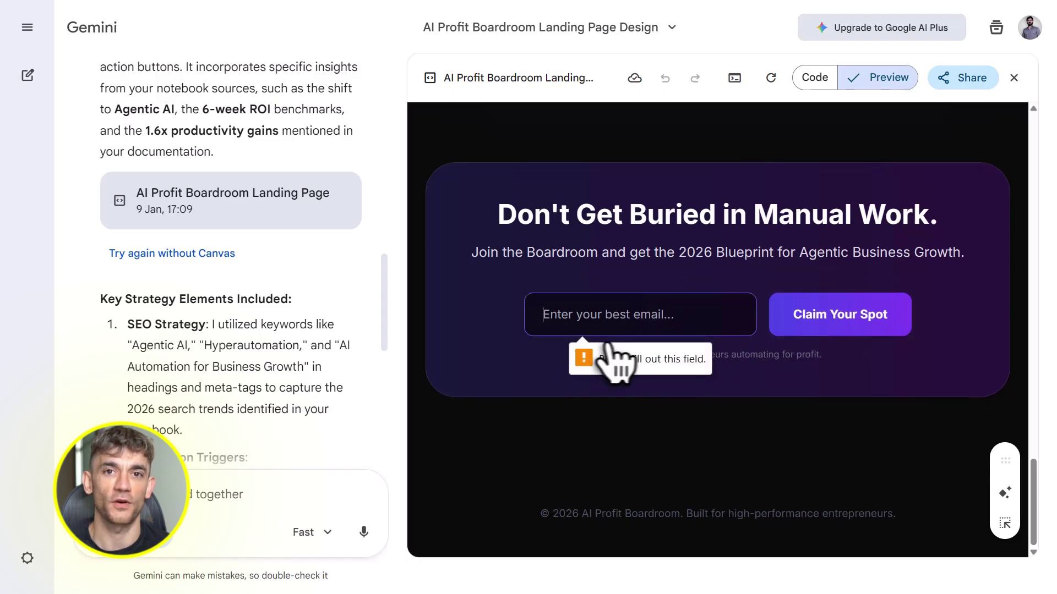
pyautogui.write('ab')
pyautogui.rightClick(611, 349)
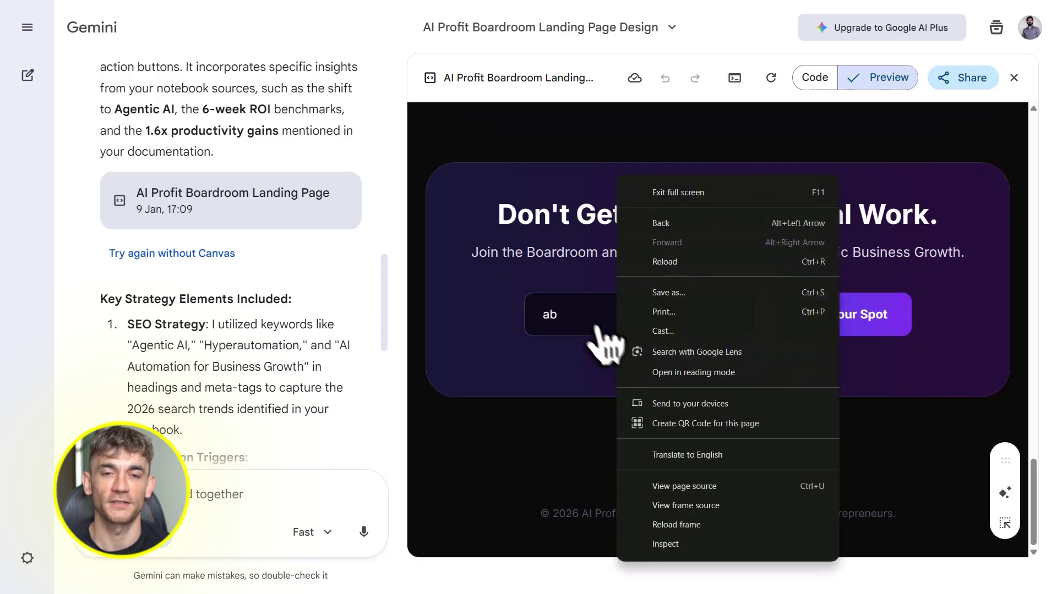
pyautogui.click(597, 336)
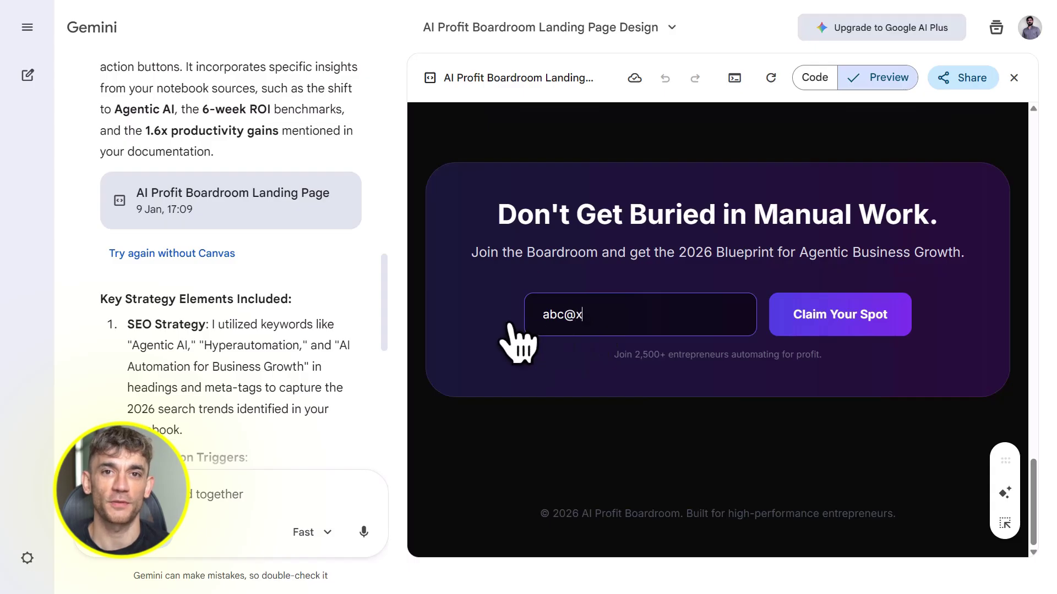
pyautogui.rightClick(477, 330)
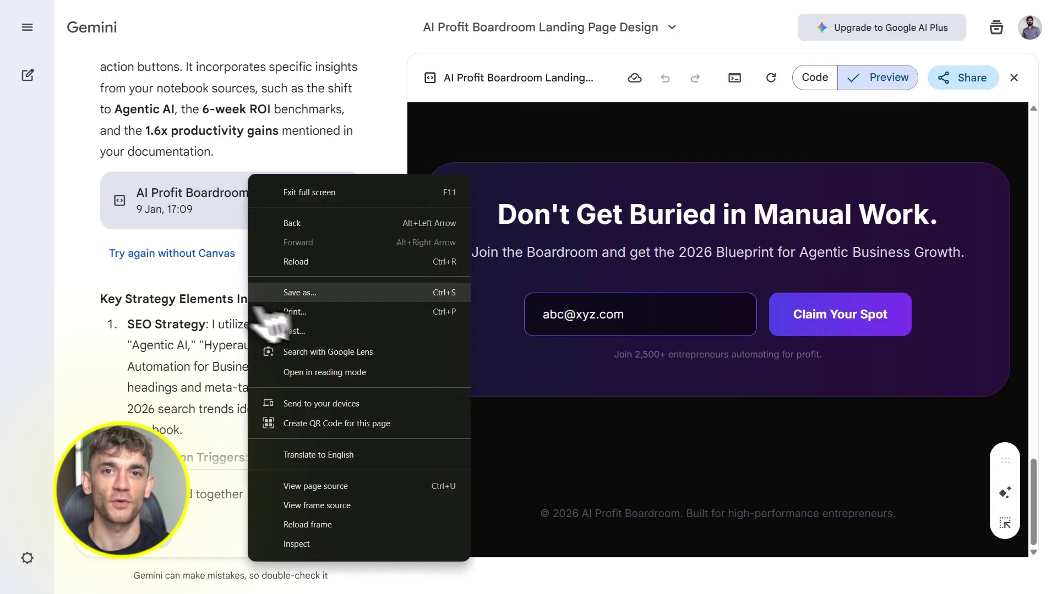
pyautogui.click(852, 331)
pyautogui.click(852, 330)
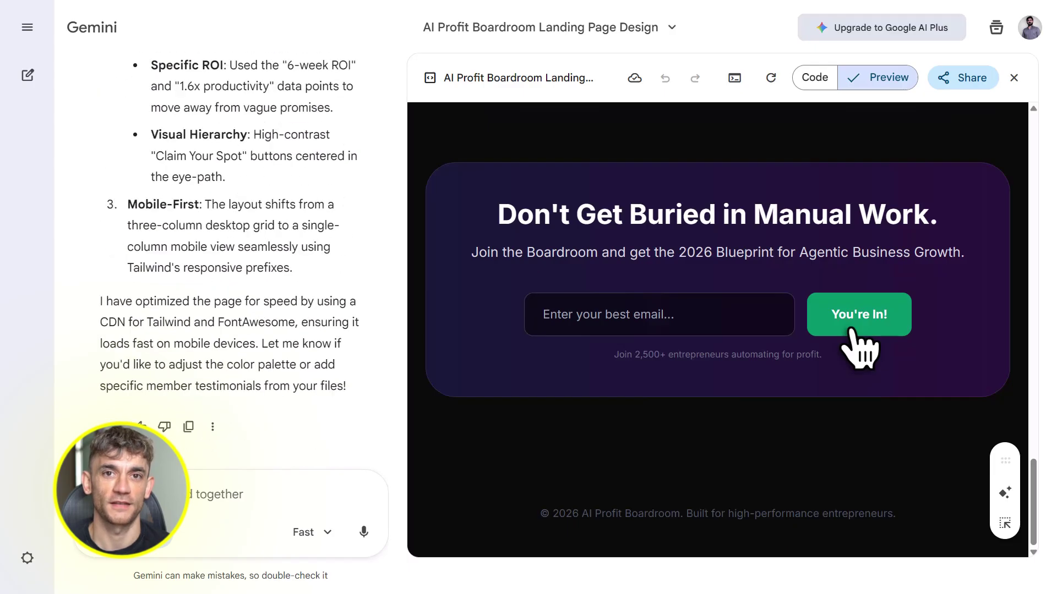
pyautogui.click(1015, 78)
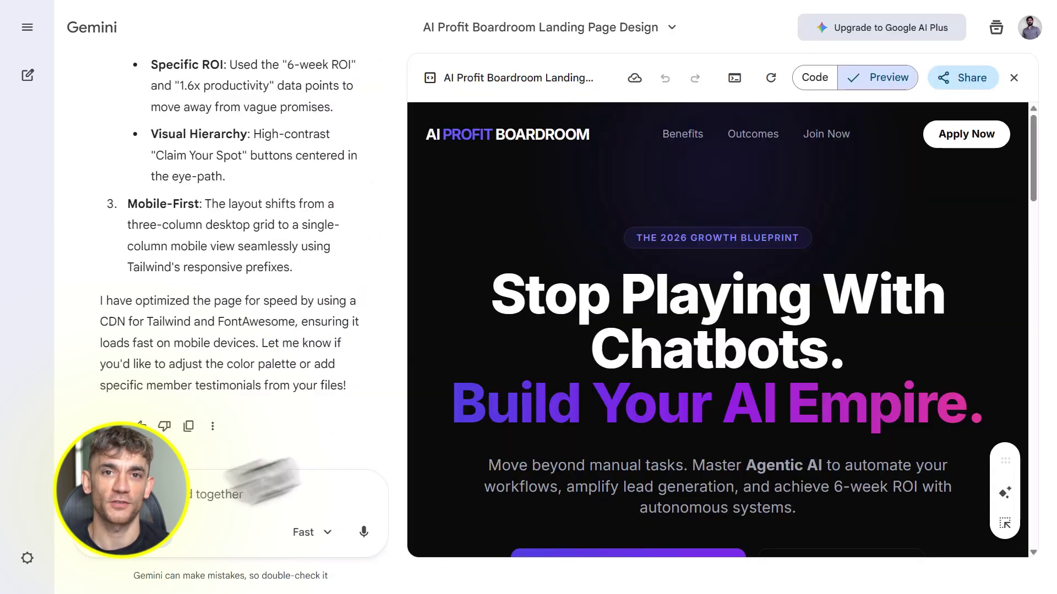
# Send the 'Improve the copy to increase conversions' prompt
pyautogui.hotkey('ctrl', 'v')
pyautogui.moveTo(91, 439); pyautogui.dragTo(317, 440)
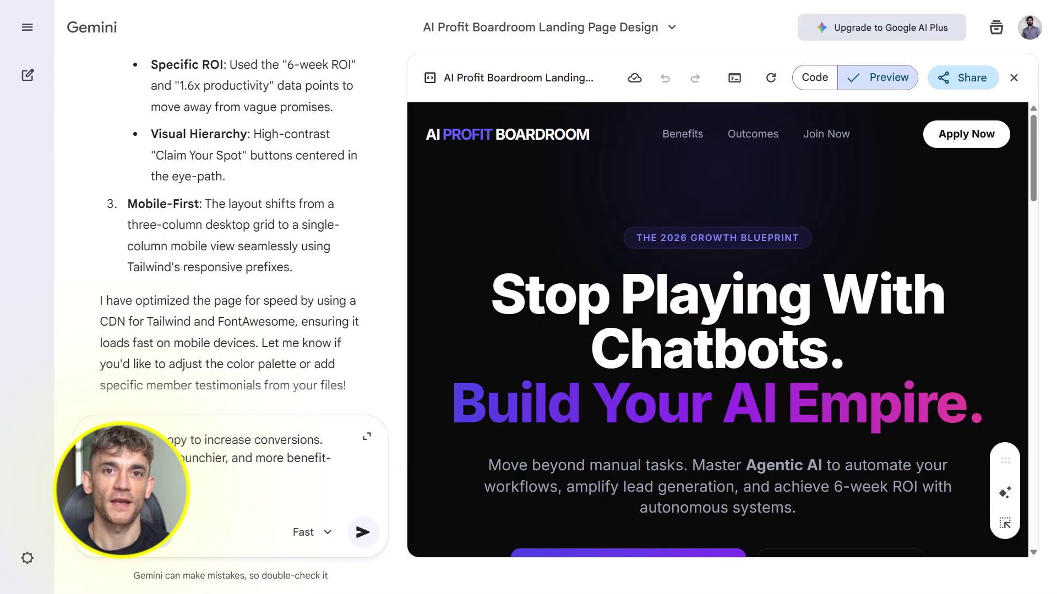
pyautogui.moveTo(90, 439); pyautogui.dragTo(322, 440)
pyautogui.click(362, 533)
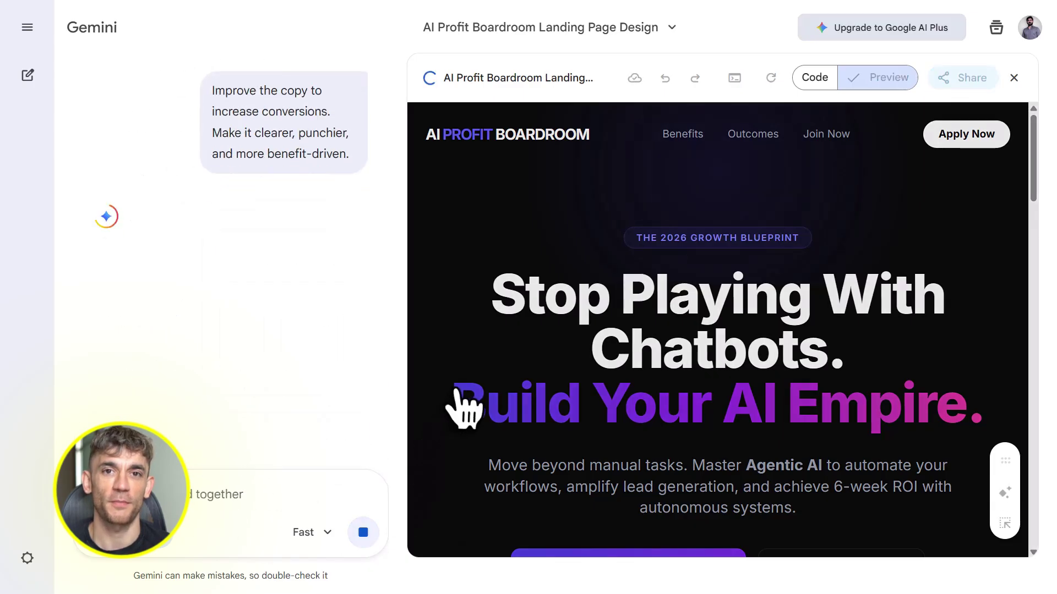
# Review the rewritten copy, including the RESULTS, NOT PROMISES. section
pyautogui.scroll(-10, 691, 358)
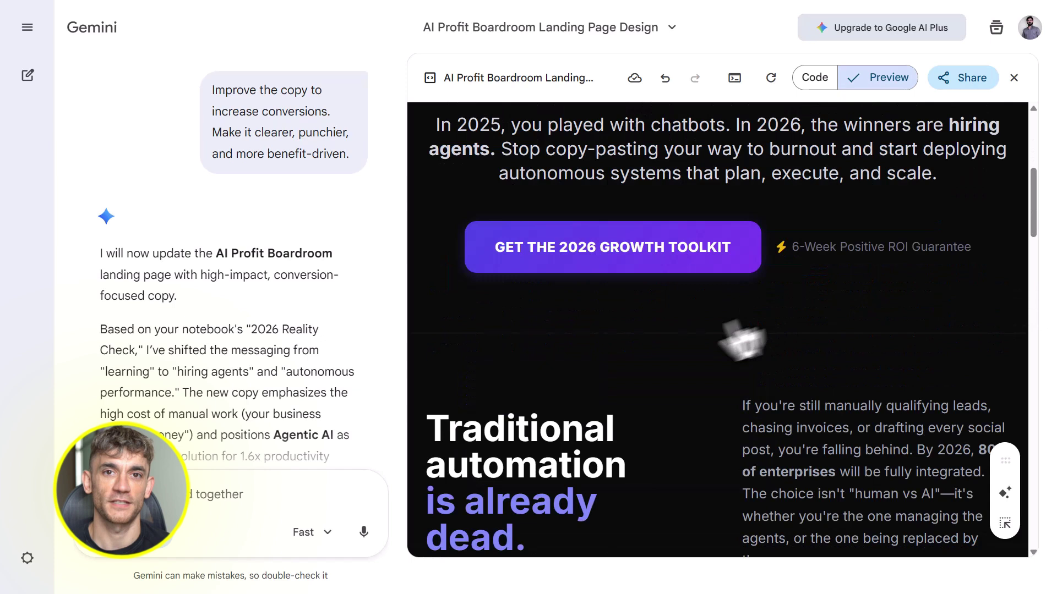
pyautogui.scroll(-5, 691, 358)
pyautogui.moveTo(457, 245); pyautogui.dragTo(804, 302)
pyautogui.moveTo(863, 242); pyautogui.dragTo(1015, 295)
pyautogui.click(1015, 295)
pyautogui.scroll(-5, 798, 337)
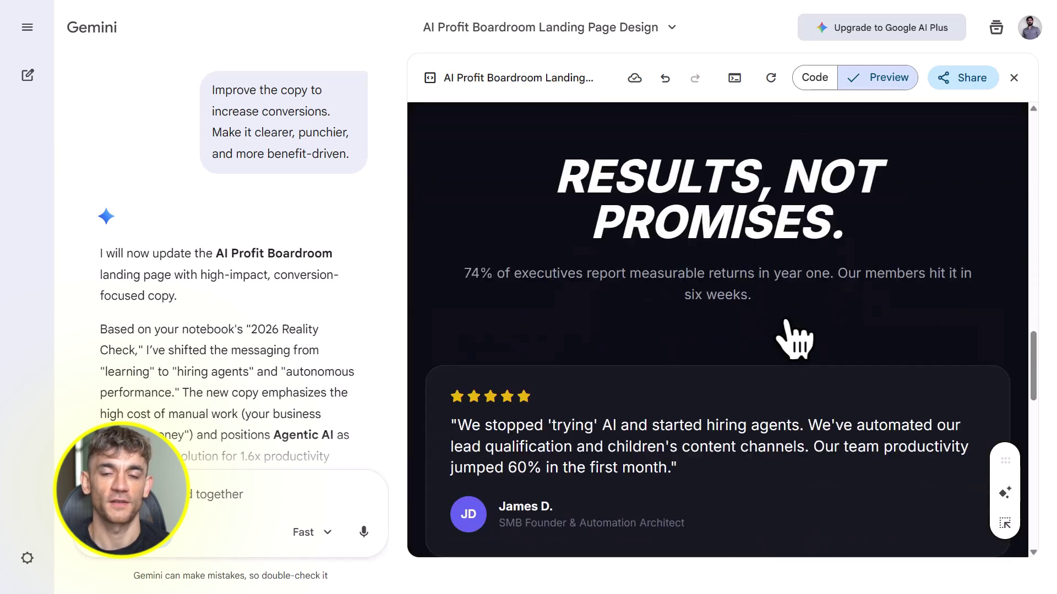
pyautogui.moveTo(557, 146); pyautogui.dragTo(986, 187)
pyautogui.moveTo(595, 208); pyautogui.dragTo(882, 212)
pyautogui.moveTo(465, 243); pyautogui.dragTo(1026, 264)
pyautogui.moveTo(684, 270); pyautogui.dragTo(743, 273)
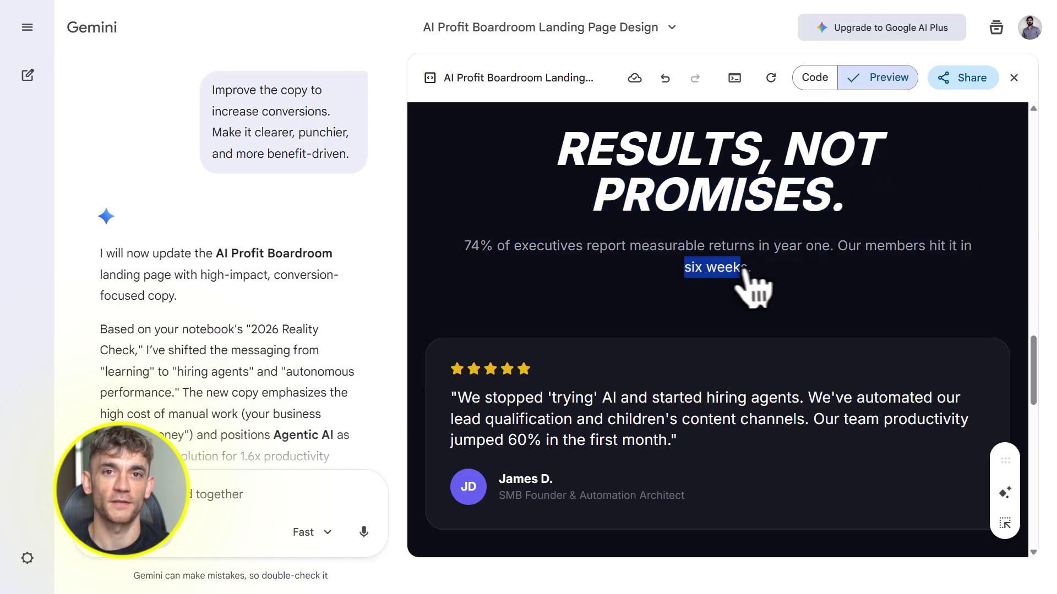
pyautogui.scroll(-4, 770, 275)
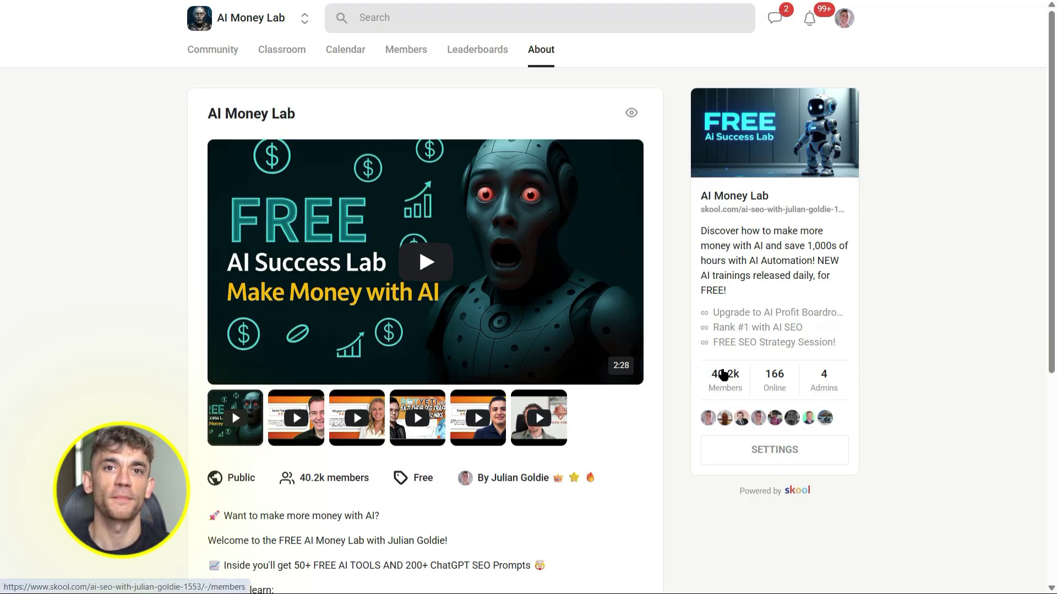
# Look over the AI Money Lab About page, then browse the Community feed of posts
pyautogui.scroll(-6, 524, 385)
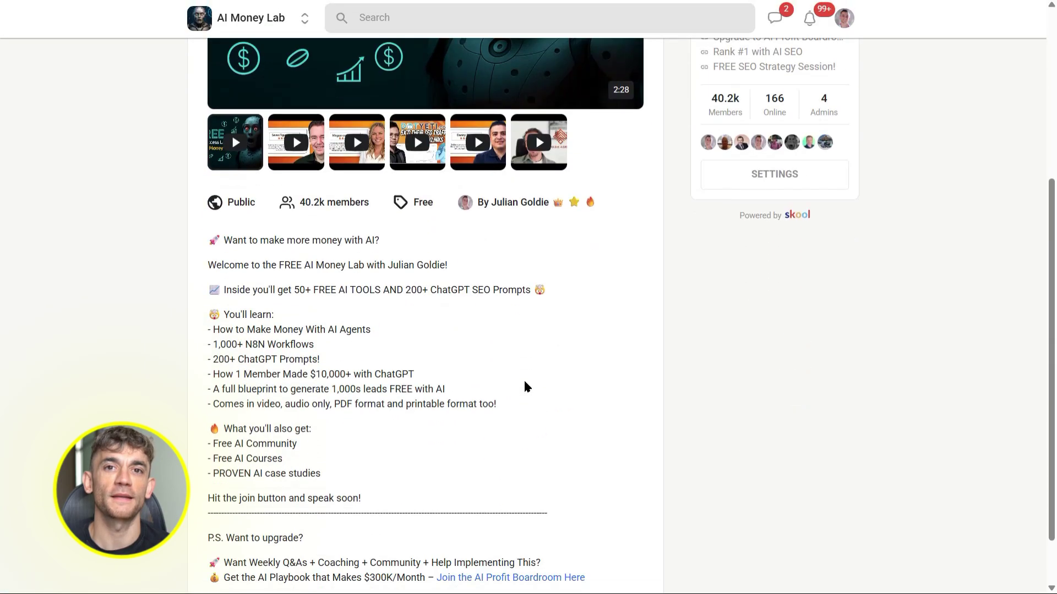
pyautogui.scroll(4, 524, 385)
pyautogui.scroll(2, 525, 386)
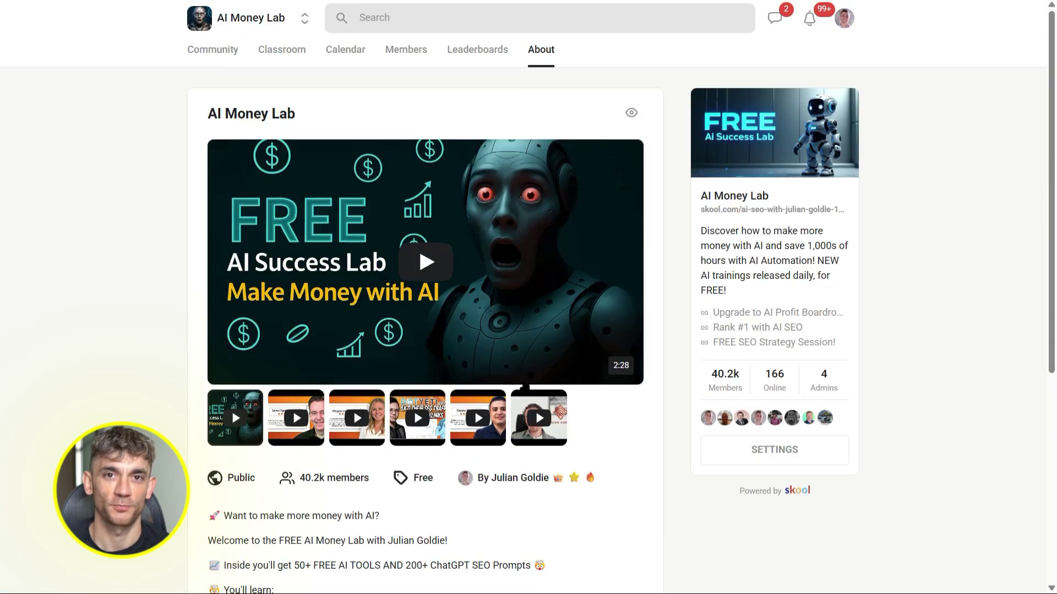
pyautogui.click(223, 65)
pyautogui.scroll(-8, 548, 382)
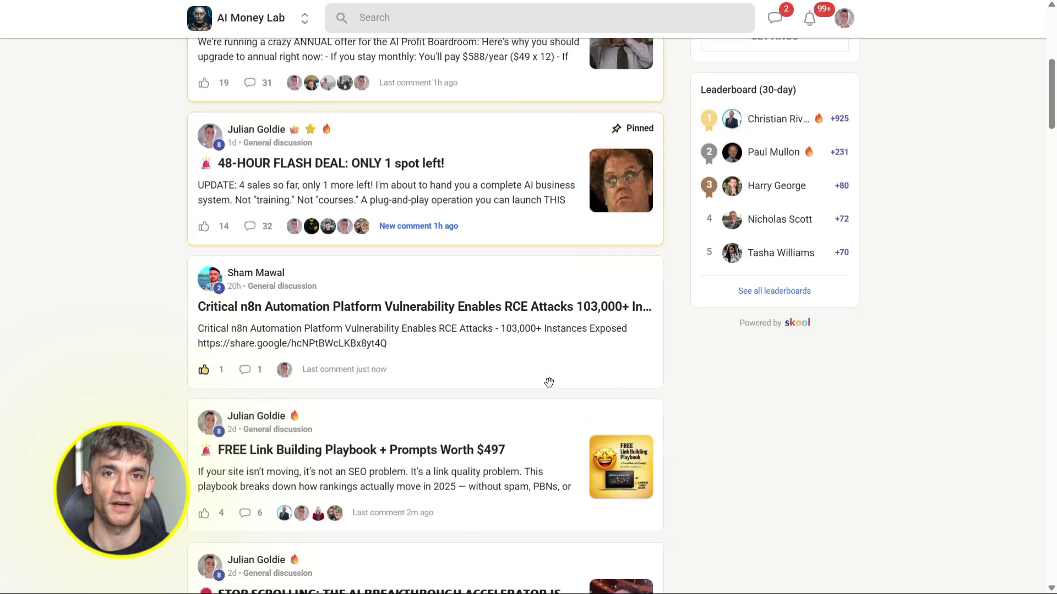
pyautogui.scroll(-15, 548, 383)
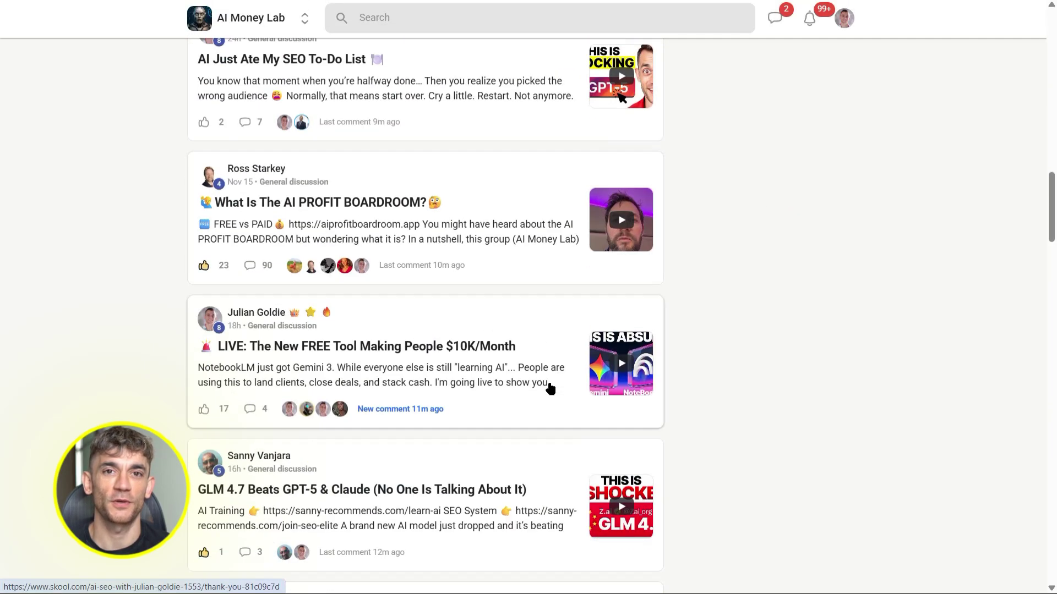
pyautogui.scroll(20, 550, 389)
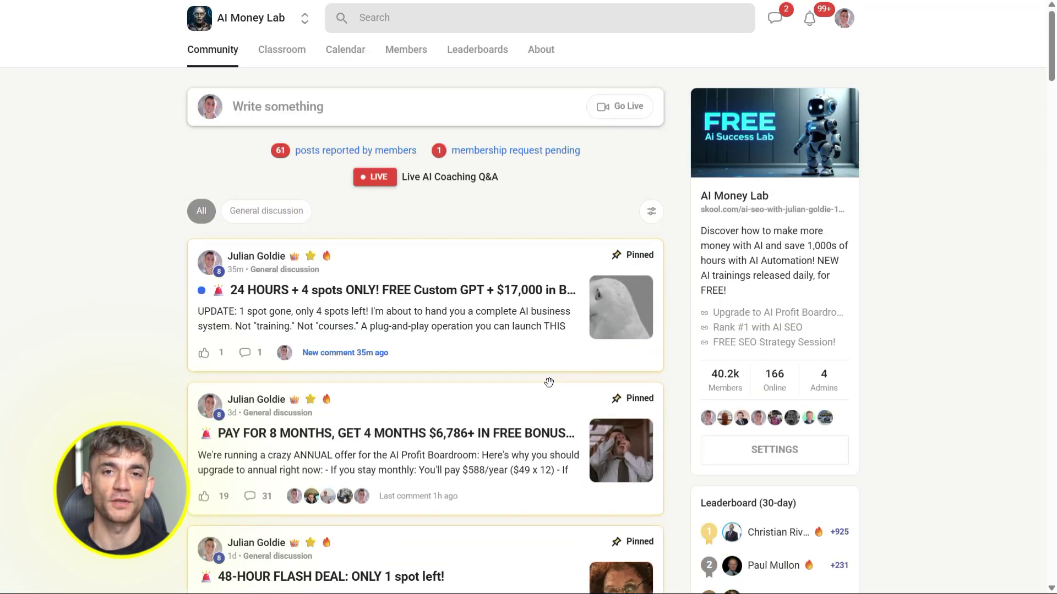
# Open the Classroom and scroll through course cards like Learn AI Automation Course!
pyautogui.click(298, 62)
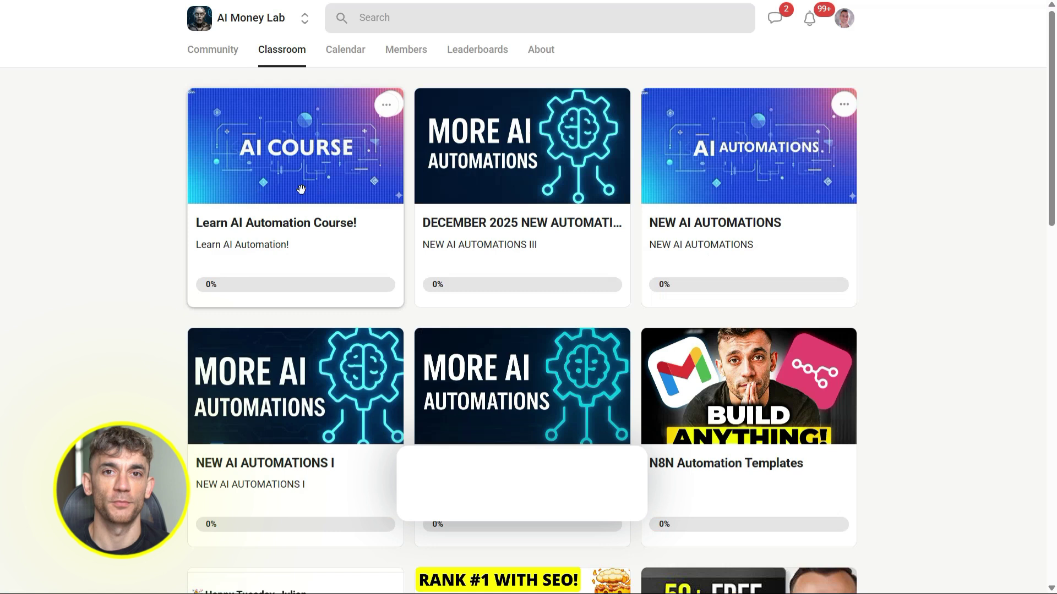
pyautogui.scroll(-8, 701, 275)
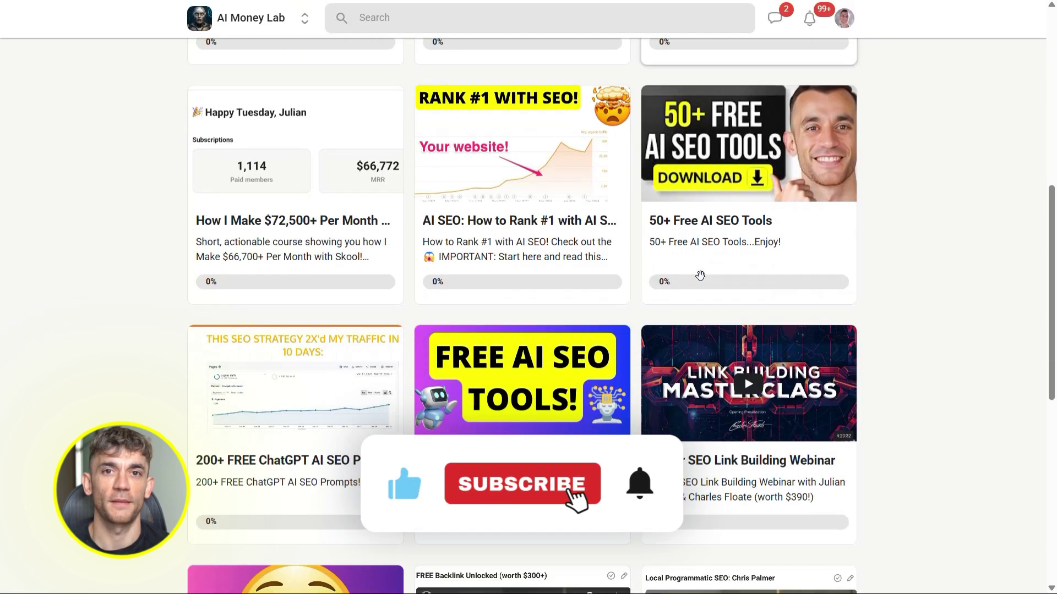
pyautogui.scroll(-8, 700, 275)
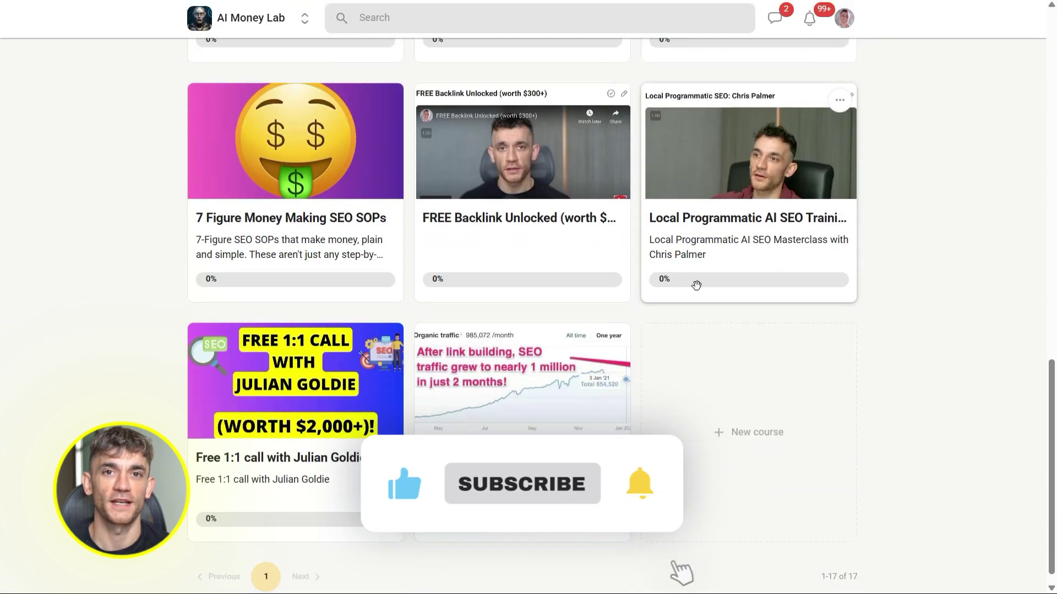
pyautogui.scroll(-1, 587, 324)
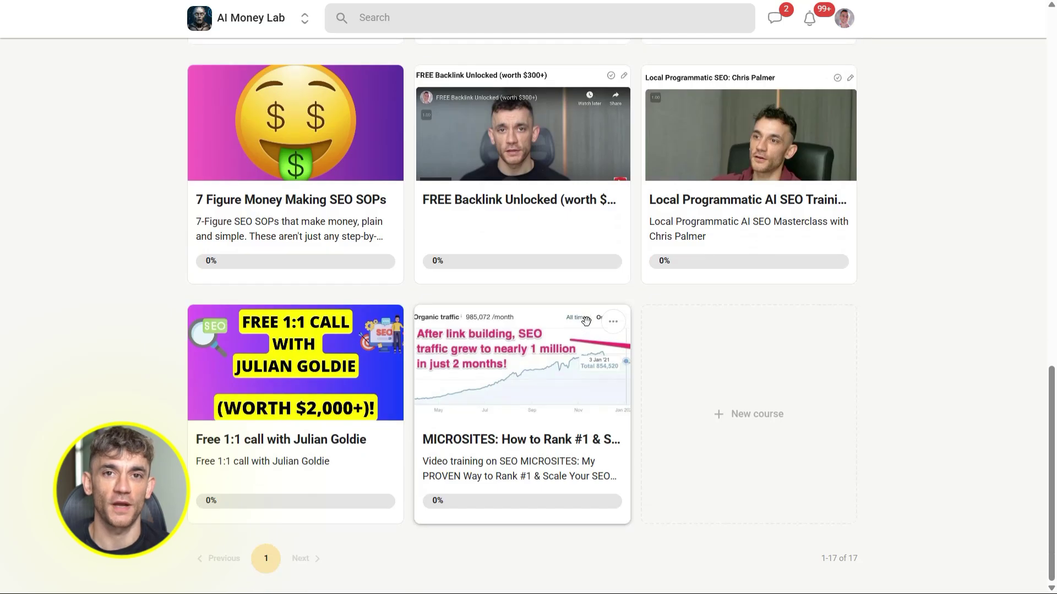
pyautogui.scroll(3, 585, 320)
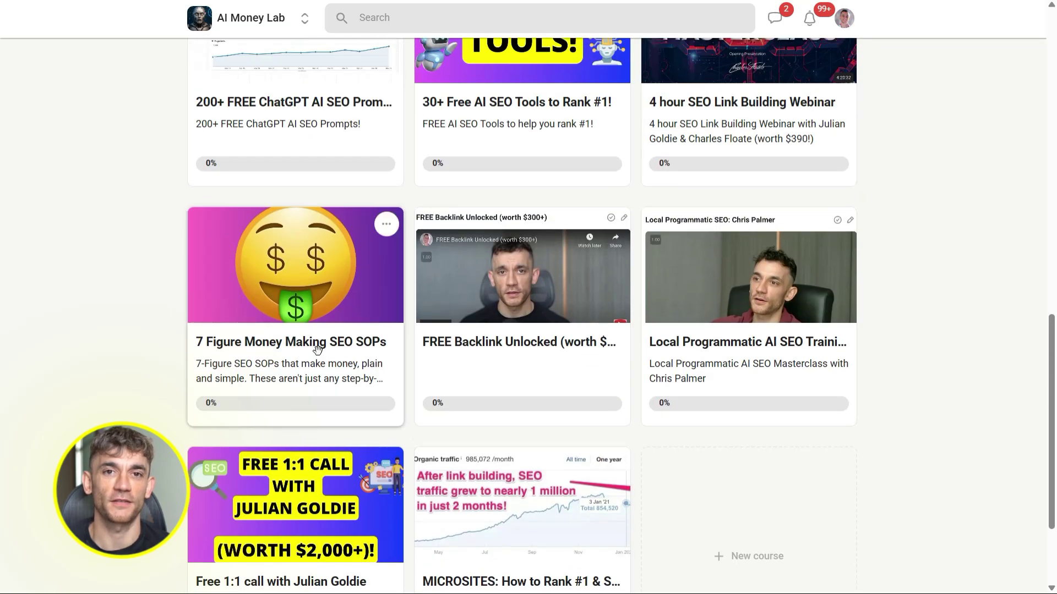
pyautogui.scroll(10, 307, 346)
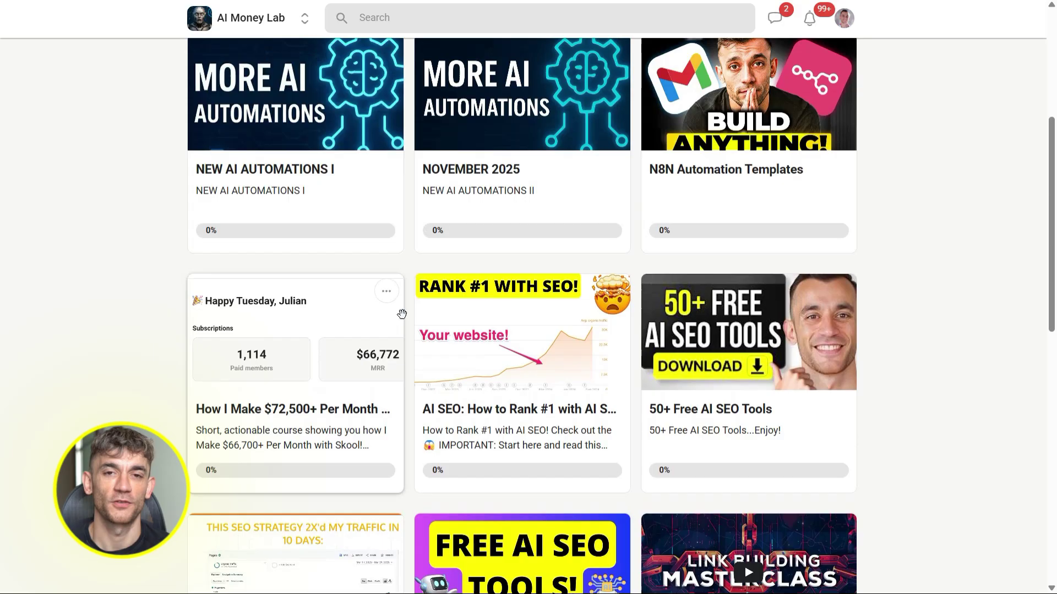
pyautogui.scroll(5, 526, 305)
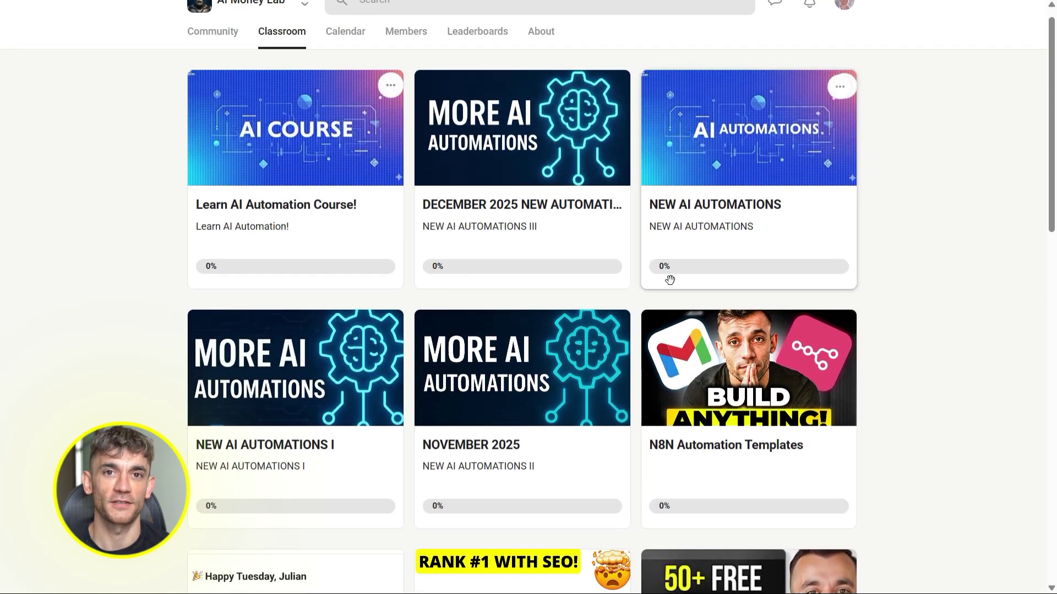